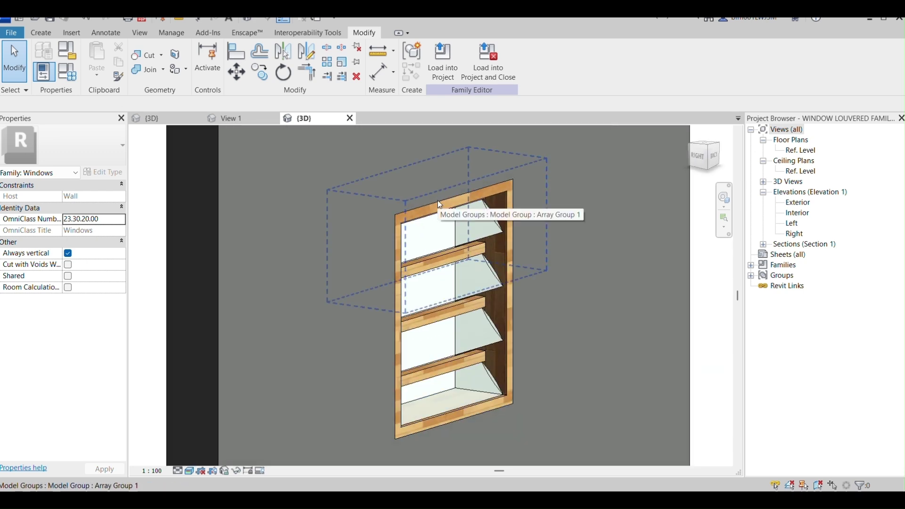
{"action": "scroll", "coordinate": [438, 200], "scroll_direction": "down", "scroll_amount": 1}
{"action": "middle_click_drag", "start_coordinate": [439, 225], "coordinate": [451, 357], "text": "shift"}
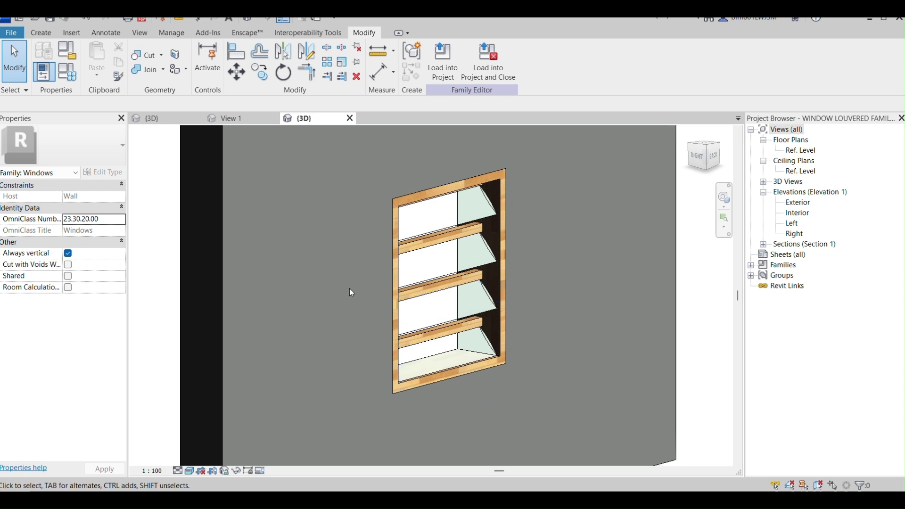
{"action": "scroll", "coordinate": [445, 307], "scroll_direction": "down", "scroll_amount": 3}
{"action": "scroll", "coordinate": [499, 295], "scroll_direction": "up", "scroll_amount": 2}
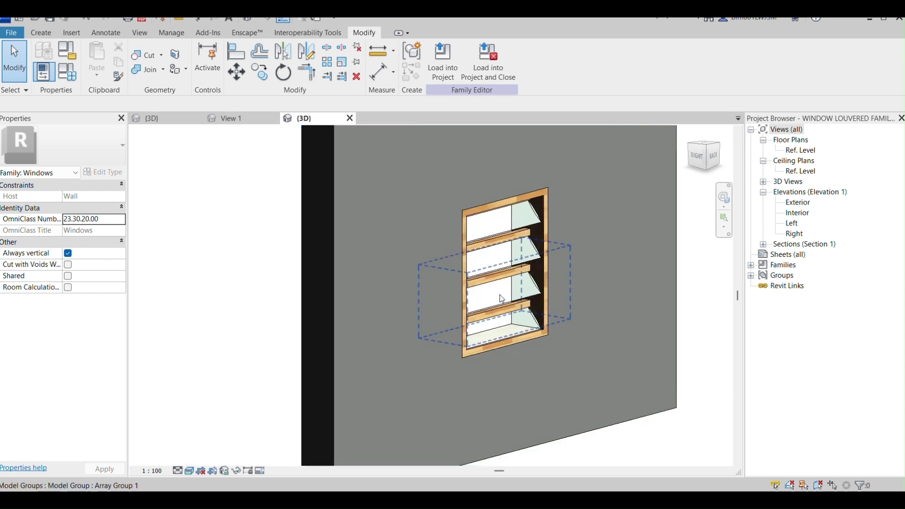
{"action": "scroll", "coordinate": [560, 237], "scroll_direction": "up", "scroll_amount": 3}
{"action": "scroll", "coordinate": [592, 299], "scroll_direction": "down", "scroll_amount": 3}
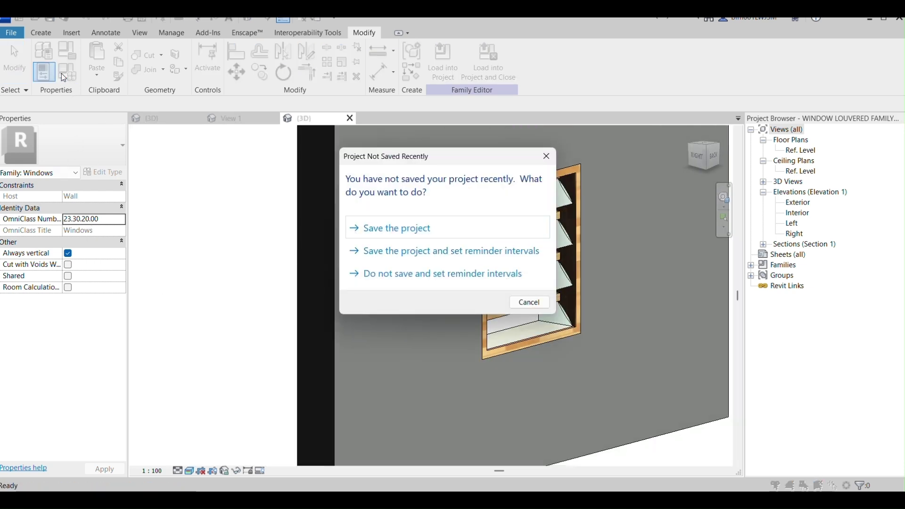
Dismiss the save reminder and try setting the NO OF LOUVERED parameter to 10 in the family types.
{"action": "left_click", "coordinate": [546, 156]}
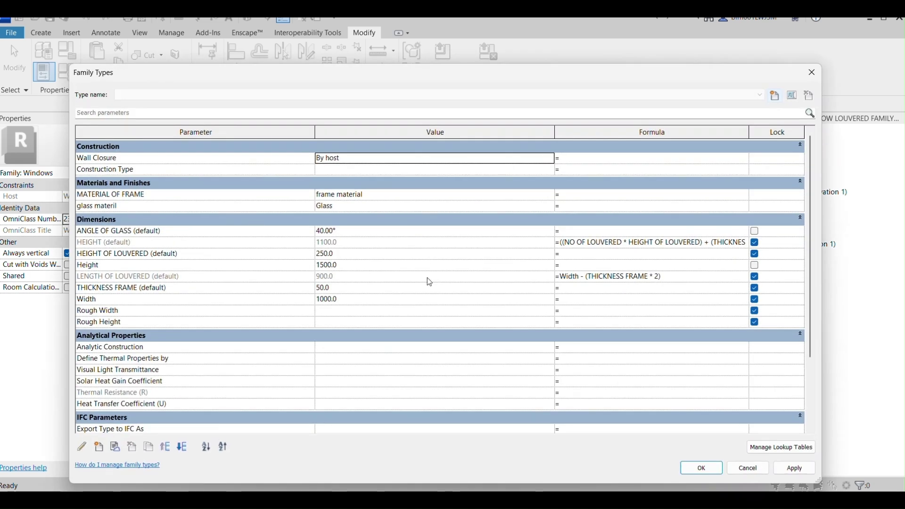
{"action": "scroll", "coordinate": [425, 349], "scroll_direction": "down", "scroll_amount": 4}
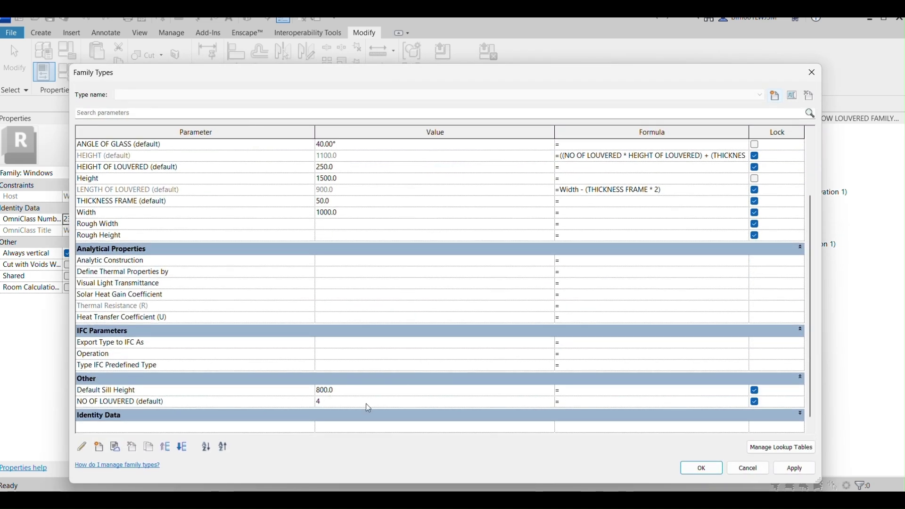
{"action": "left_click", "coordinate": [539, 403]}
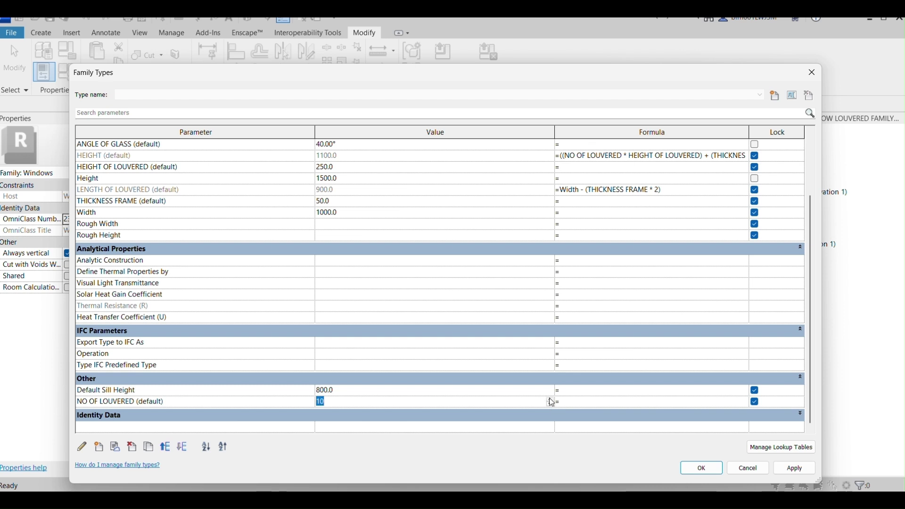
{"action": "left_click", "coordinate": [704, 472]}
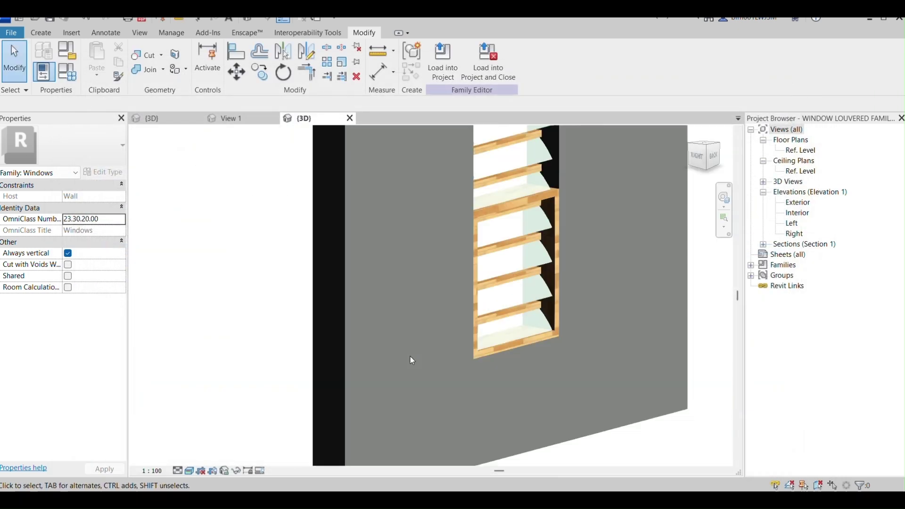
{"action": "middle_click_drag", "start_coordinate": [582, 364], "coordinate": [575, 426]}
{"action": "scroll", "coordinate": [516, 323], "scroll_direction": "up", "scroll_amount": 3}
{"action": "scroll", "coordinate": [537, 271], "scroll_direction": "down", "scroll_amount": 2}
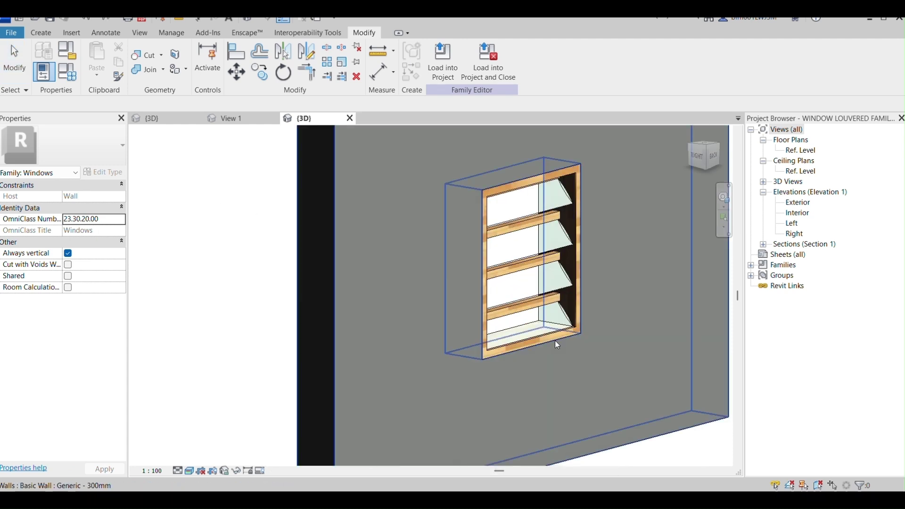
{"action": "scroll", "coordinate": [516, 281], "scroll_direction": "down", "scroll_amount": 3}
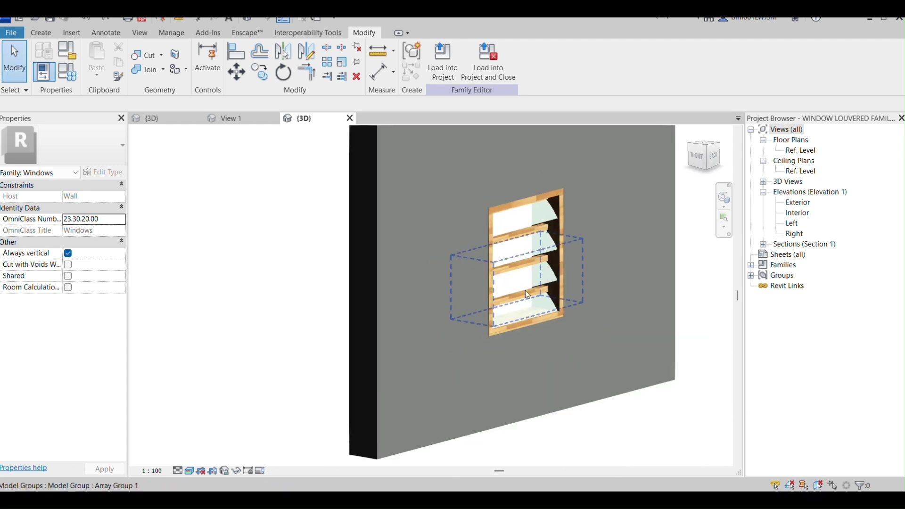
{"action": "scroll", "coordinate": [464, 329], "scroll_direction": "down", "scroll_amount": 4}
{"action": "left_click", "coordinate": [418, 245]}
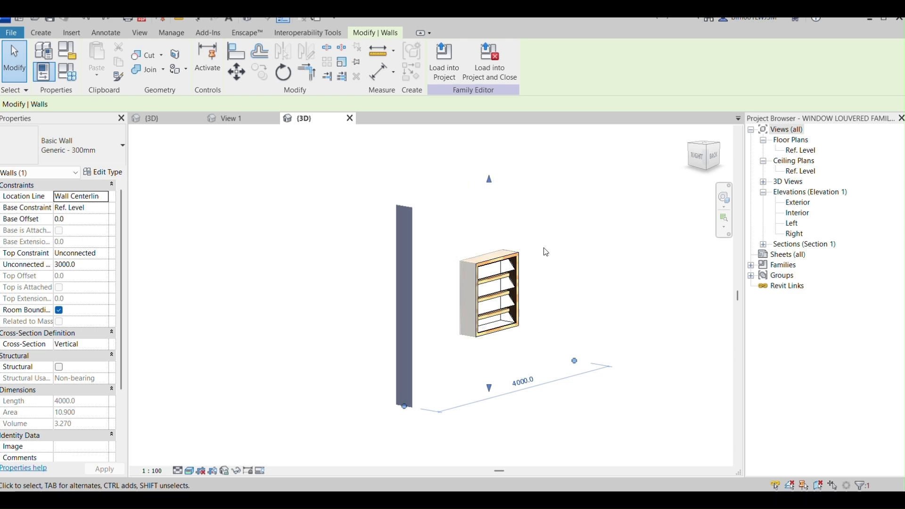
{"action": "left_click", "coordinate": [238, 293]}
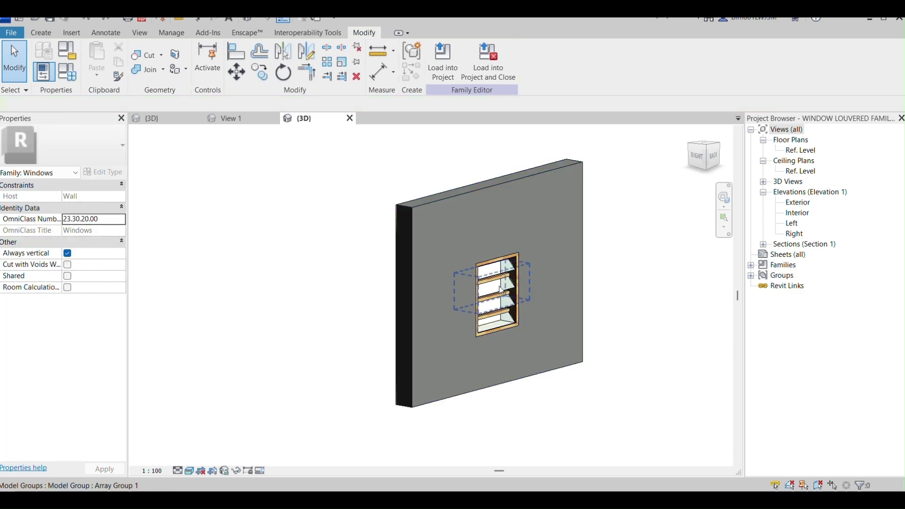
Set the NO OF LOUVERED family parameter to 7 and check the window in the wall.
{"action": "left_click", "coordinate": [58, 78]}
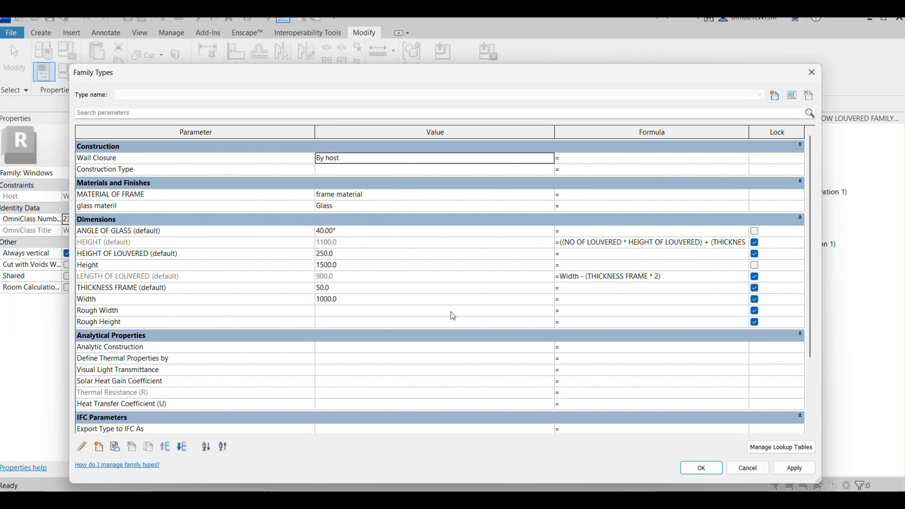
{"action": "scroll", "coordinate": [519, 417], "scroll_direction": "down", "scroll_amount": 4}
{"action": "left_click", "coordinate": [542, 400]}
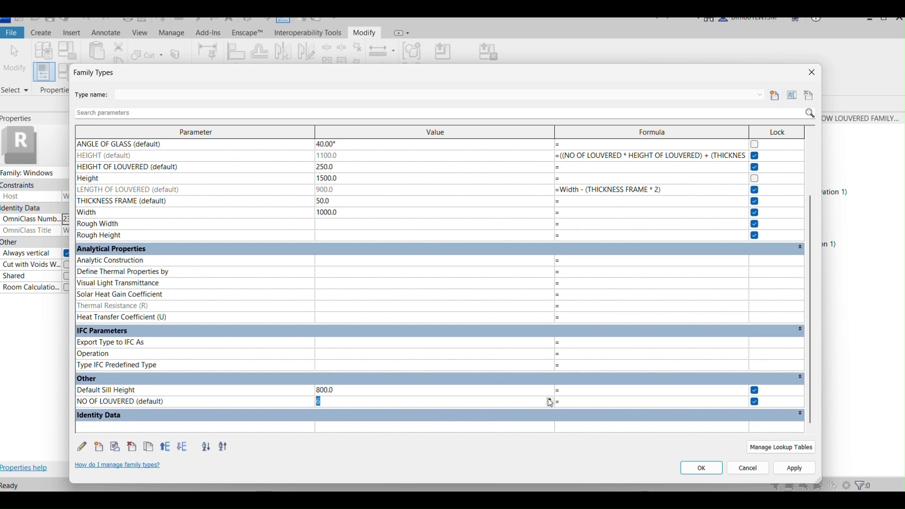
{"action": "left_click", "coordinate": [702, 468]}
{"action": "scroll", "coordinate": [525, 198], "scroll_direction": "up", "scroll_amount": 2}
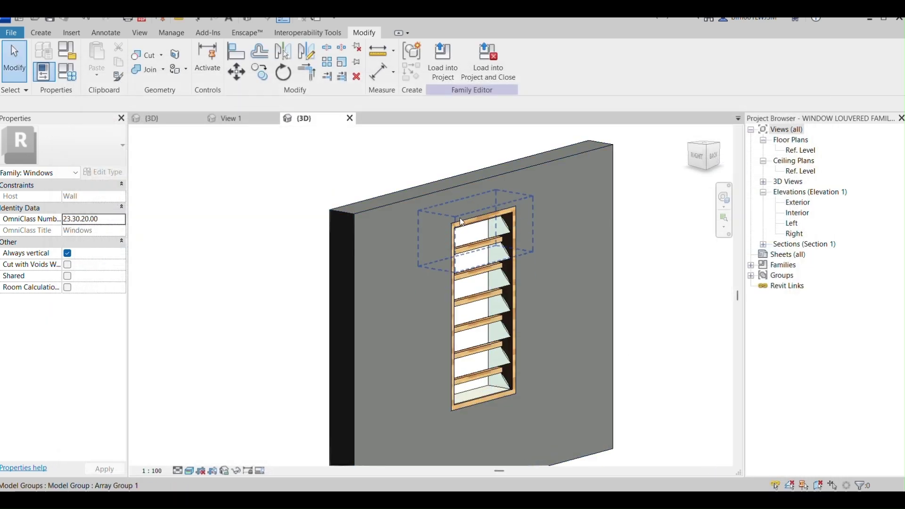
{"action": "scroll", "coordinate": [466, 224], "scroll_direction": "down", "scroll_amount": 2}
{"action": "scroll", "coordinate": [511, 303], "scroll_direction": "up", "scroll_amount": 6}
{"action": "middle_click_drag", "start_coordinate": [560, 356], "coordinate": [554, 390]}
{"action": "scroll", "coordinate": [553, 309], "scroll_direction": "down", "scroll_amount": 3}
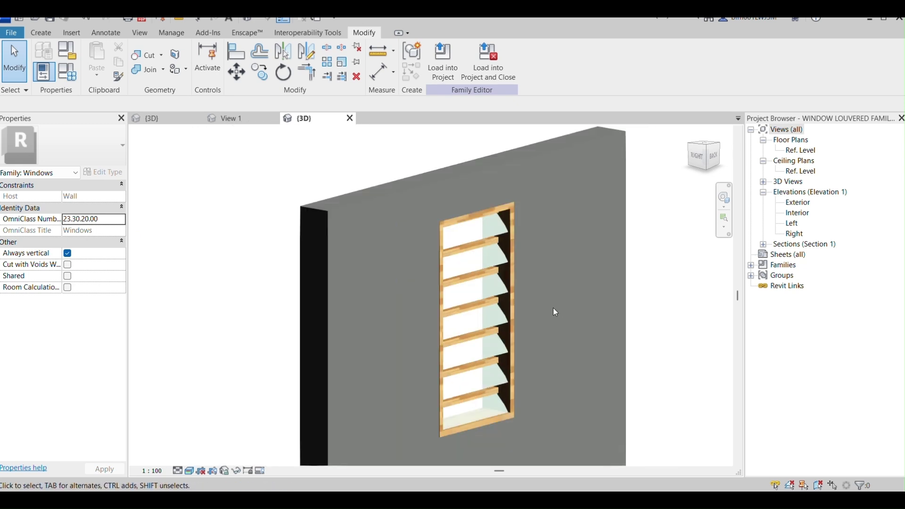
{"action": "scroll", "coordinate": [535, 226], "scroll_direction": "down", "scroll_amount": 1}
{"action": "middle_click_drag", "start_coordinate": [472, 244], "coordinate": [215, 198], "text": "shift"}
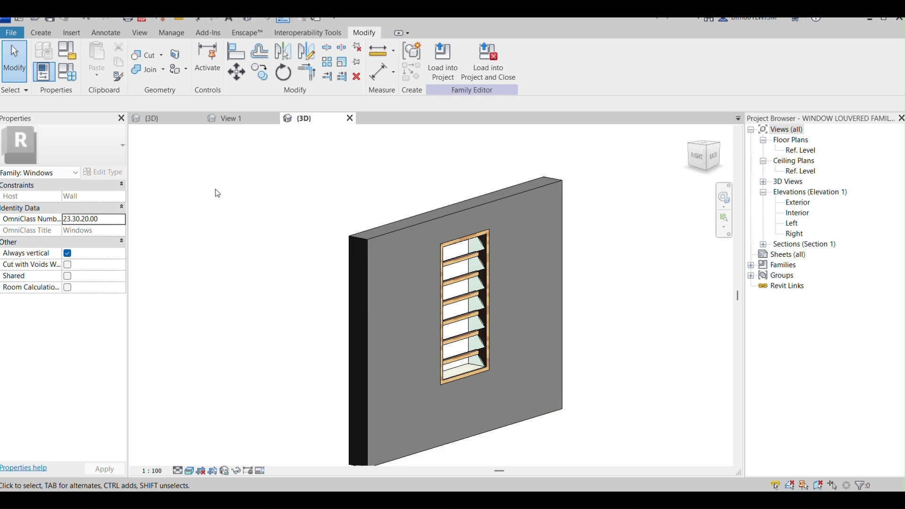
Switch to the wireframe louvered window family, dismiss the save reminder, and set its HEIGHT parameter to 1500.
{"action": "left_click", "coordinate": [181, 120]}
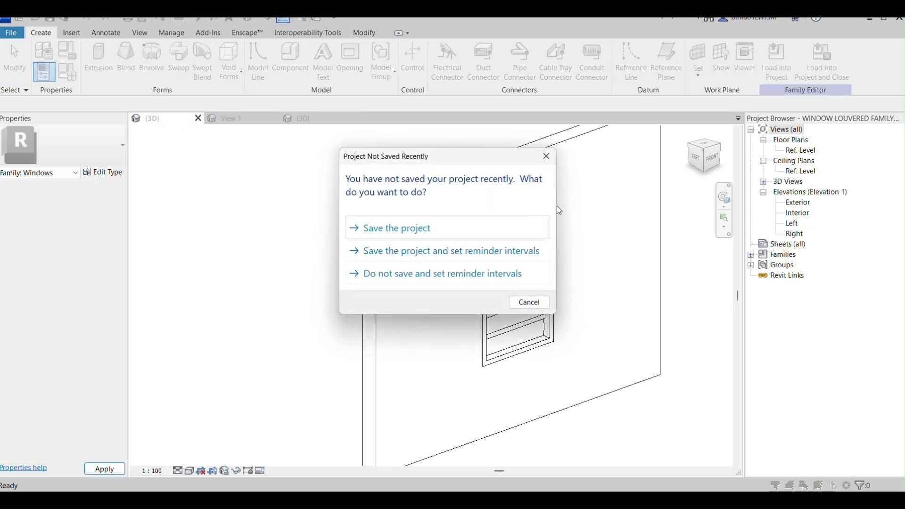
{"action": "left_click", "coordinate": [543, 163]}
{"action": "middle_click_drag", "start_coordinate": [546, 245], "coordinate": [541, 309], "text": "shift"}
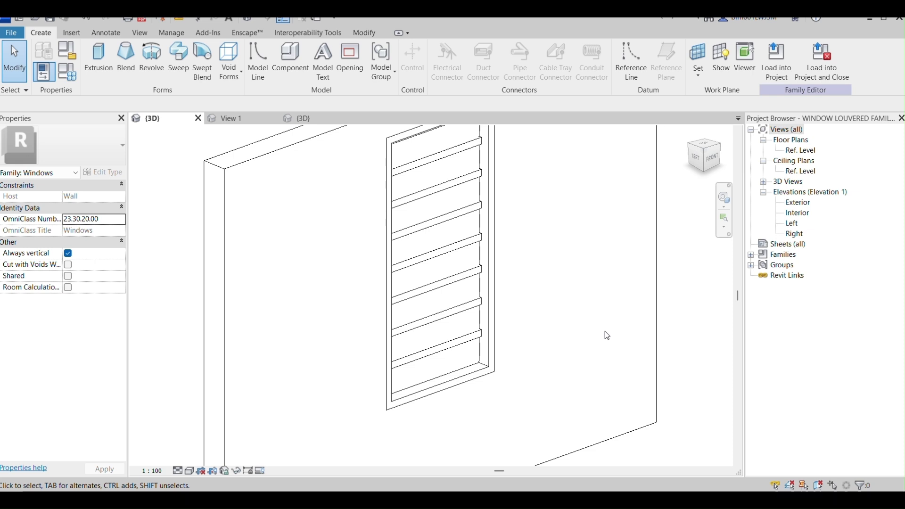
{"action": "scroll", "coordinate": [435, 273], "scroll_direction": "down", "scroll_amount": 3}
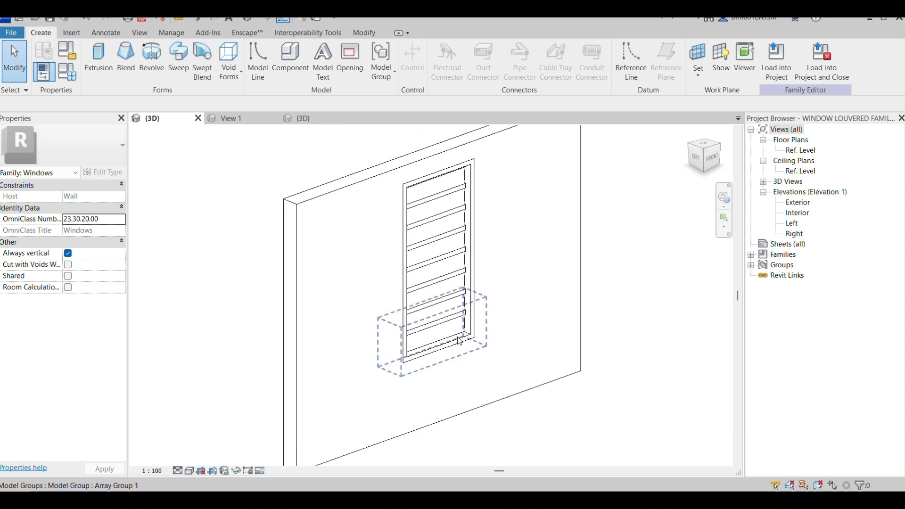
{"action": "scroll", "coordinate": [476, 215], "scroll_direction": "up", "scroll_amount": 2}
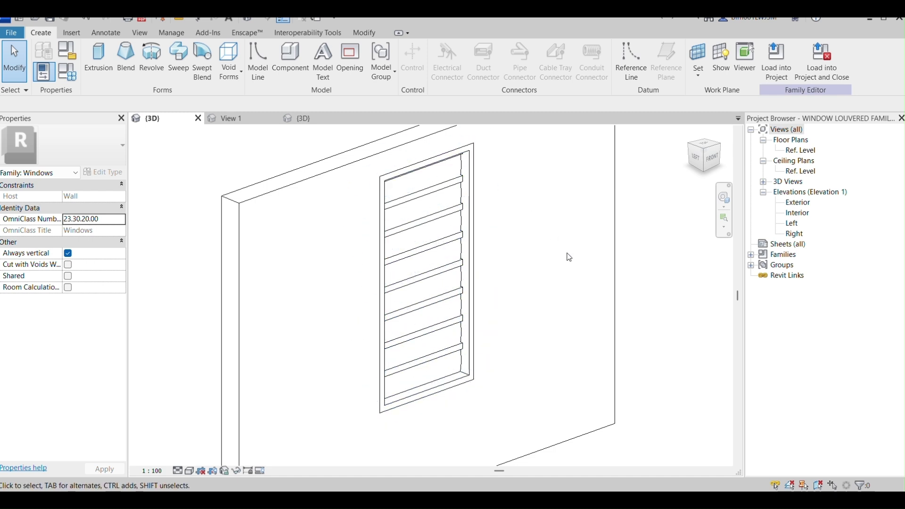
{"action": "left_click", "coordinate": [67, 71]}
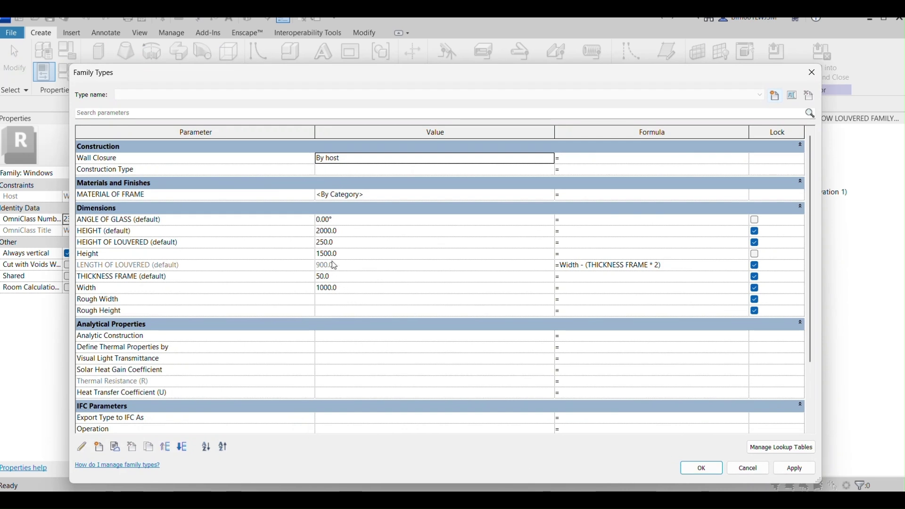
{"action": "left_click", "coordinate": [456, 231]}
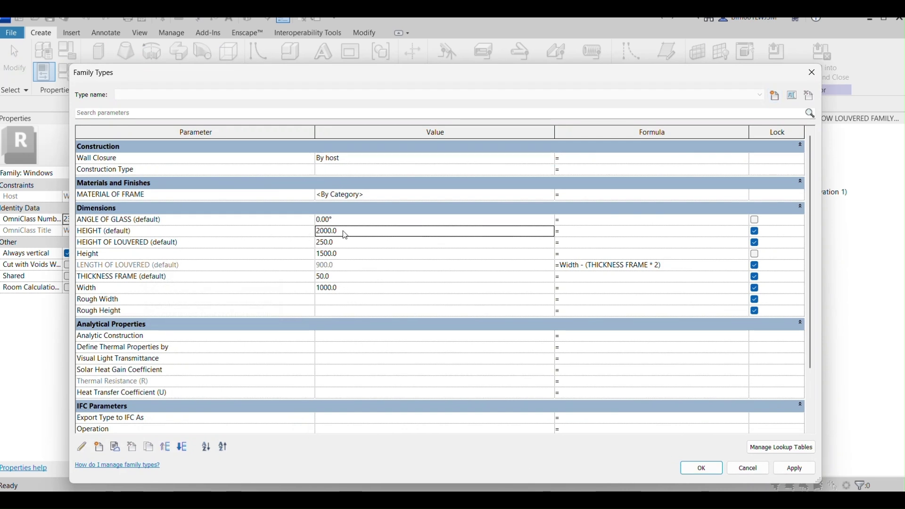
{"action": "type", "text": "1500"}
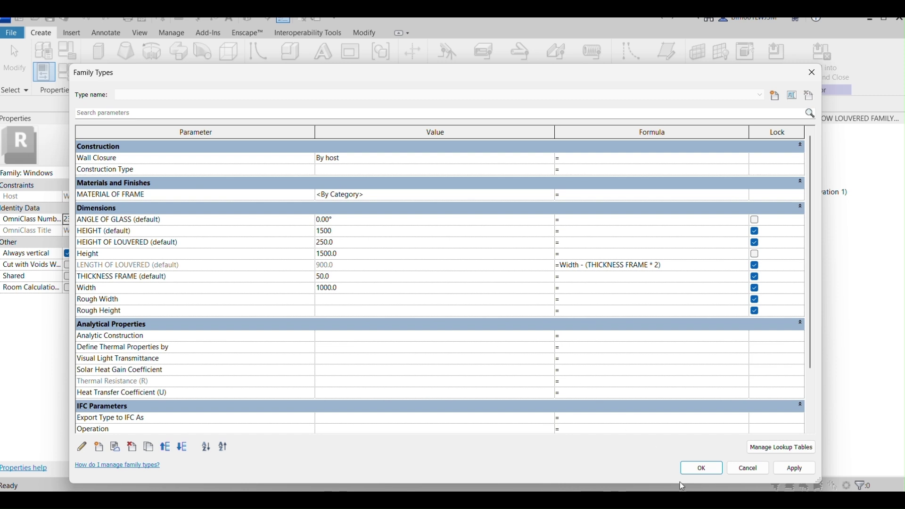
{"action": "left_click", "coordinate": [704, 469]}
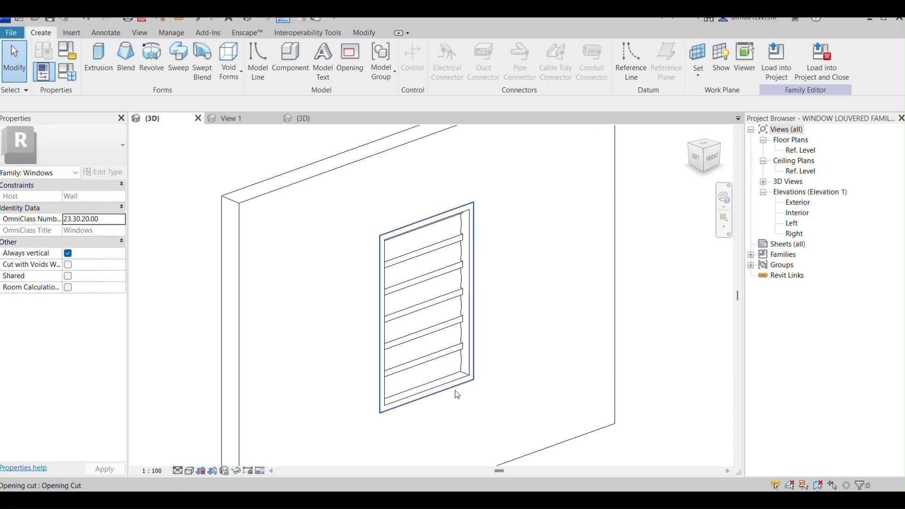
{"action": "scroll", "coordinate": [466, 264], "scroll_direction": "down", "scroll_amount": 3}
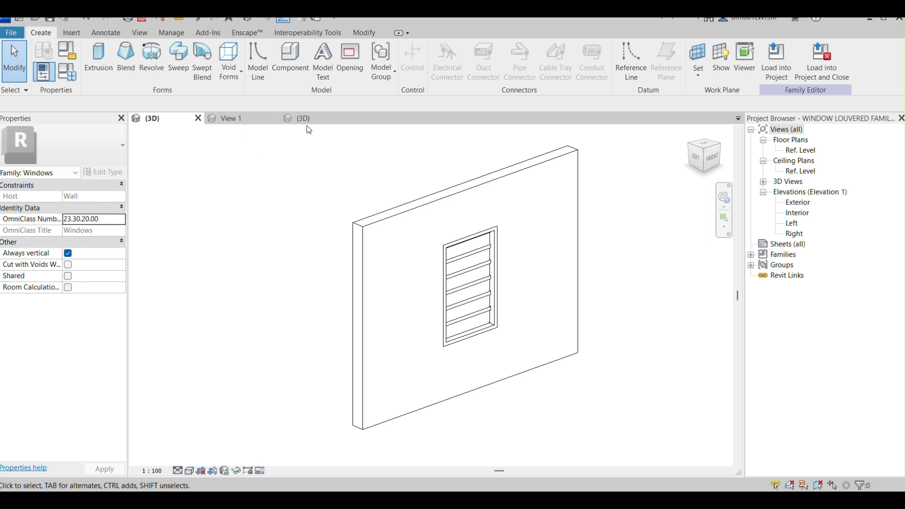
Return to the 3D view of the wood-framed louvered window and examine its glass panels up close.
{"action": "left_click", "coordinate": [311, 119]}
{"action": "scroll", "coordinate": [498, 329], "scroll_direction": "up", "scroll_amount": 5}
{"action": "middle_click_drag", "start_coordinate": [482, 372], "coordinate": [457, 330], "text": "shift"}
{"action": "middle_click_drag", "start_coordinate": [468, 373], "coordinate": [422, 348], "text": "shift"}
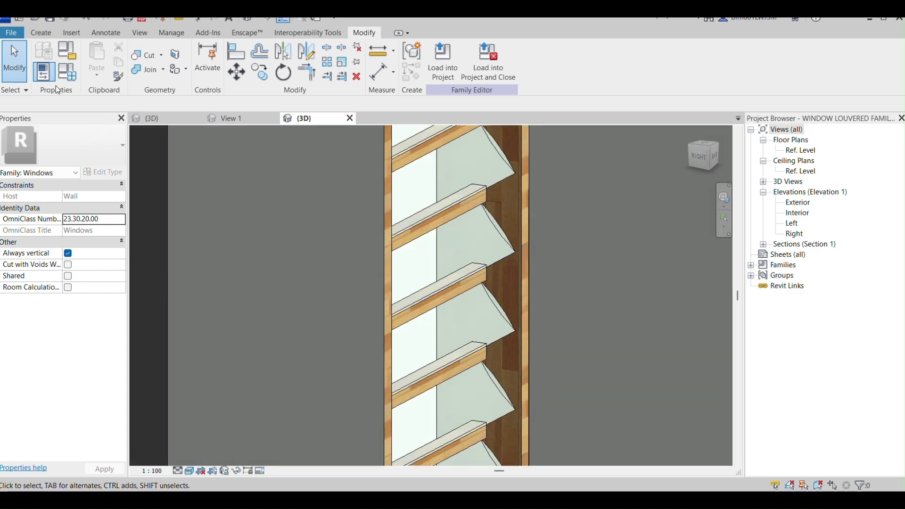
Set the ANGLE OF GLASS parameter to 90 degrees and view the tilted panels.
{"action": "left_click", "coordinate": [44, 71]}
{"action": "left_click", "coordinate": [352, 232]}
{"action": "type", "text": "90"}
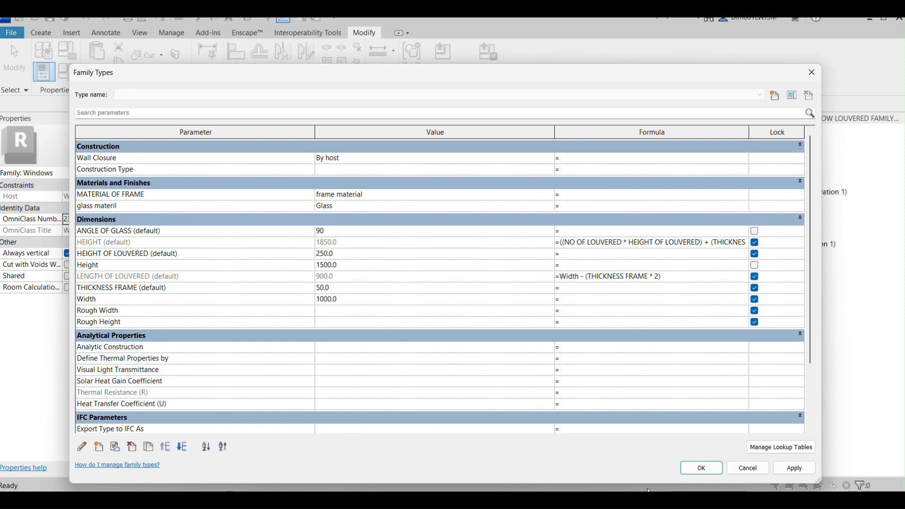
{"action": "left_click", "coordinate": [701, 468]}
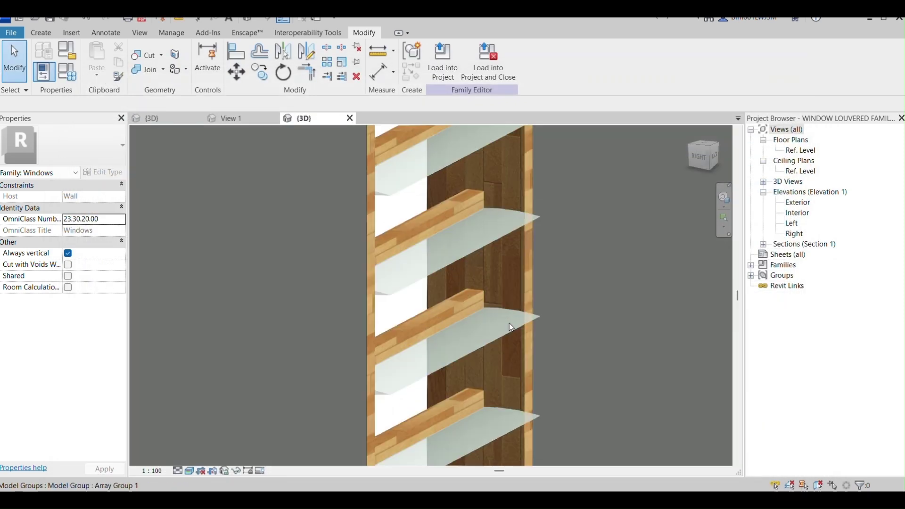
{"action": "scroll", "coordinate": [509, 323], "scroll_direction": "down", "scroll_amount": 3}
{"action": "middle_click_drag", "start_coordinate": [439, 238], "coordinate": [589, 365], "text": "shift"}
Set the ANGLE OF GLASS parameter to 0 degrees and inspect the closed louvers.
{"action": "left_click", "coordinate": [74, 80]}
{"action": "left_click", "coordinate": [357, 238]}
{"action": "type", "text": "0"}
{"action": "left_click", "coordinate": [706, 468]}
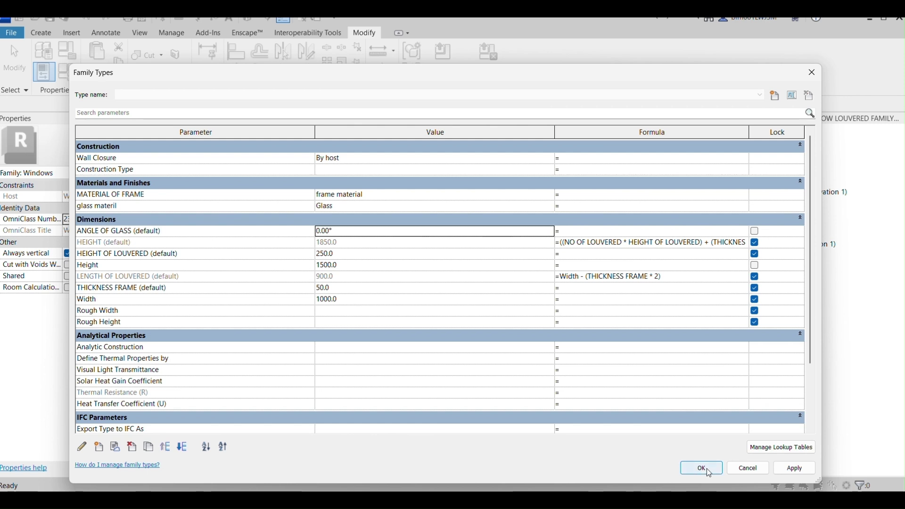
{"action": "middle_click_drag", "start_coordinate": [502, 363], "coordinate": [512, 401], "text": "shift"}
{"action": "scroll", "coordinate": [542, 318], "scroll_direction": "up", "scroll_amount": 4}
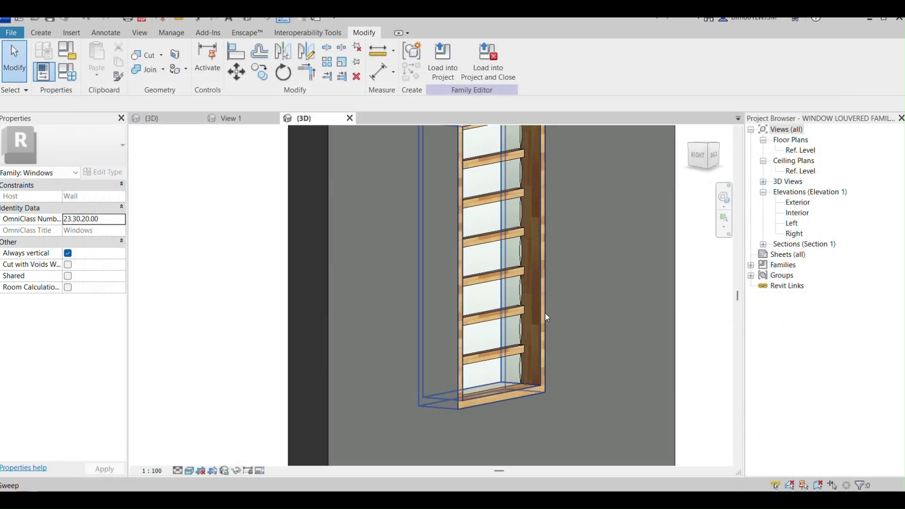
{"action": "scroll", "coordinate": [527, 283], "scroll_direction": "up", "scroll_amount": 2}
{"action": "left_click_drag", "start_coordinate": [535, 348], "coordinate": [532, 353], "text": "shift"}
{"action": "middle_click_drag", "start_coordinate": [532, 353], "coordinate": [535, 371], "text": "shift"}
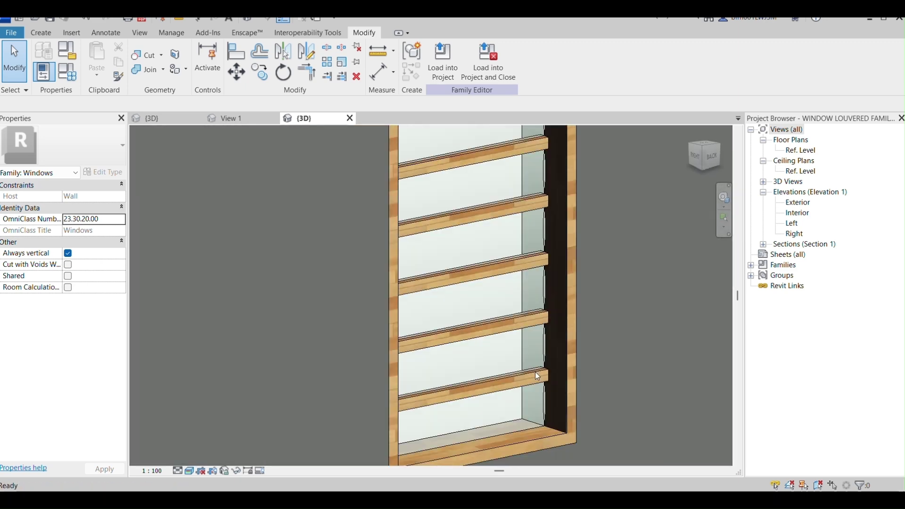
{"action": "scroll", "coordinate": [472, 282], "scroll_direction": "down", "scroll_amount": 5}
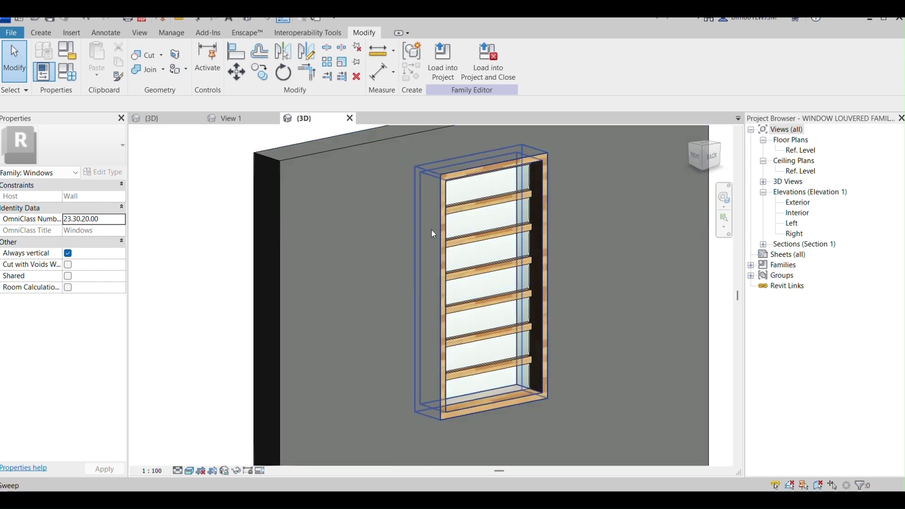
Set the HEIGHT OF LOUVERED parameter to 150 and review the resized window in the wall.
{"action": "left_click", "coordinate": [67, 71]}
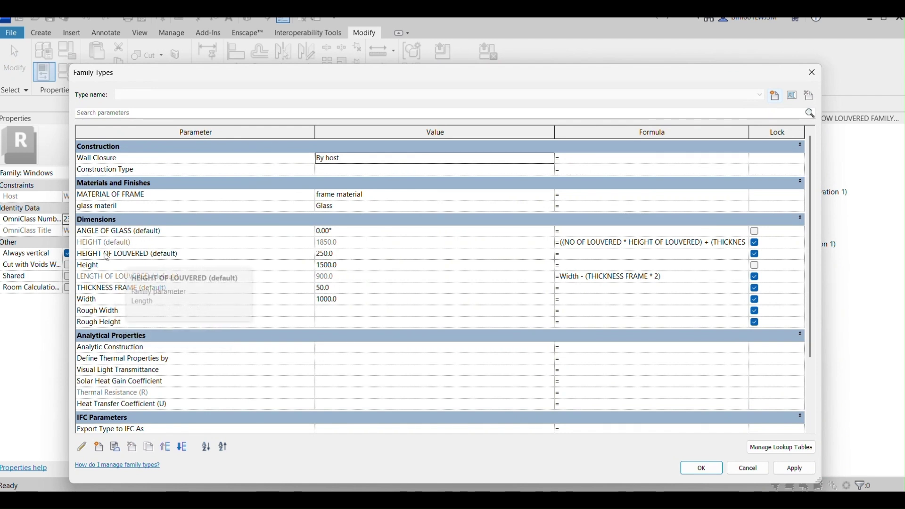
{"action": "left_click", "coordinate": [350, 255]}
{"action": "type", "text": "150"}
{"action": "left_click", "coordinate": [691, 471]}
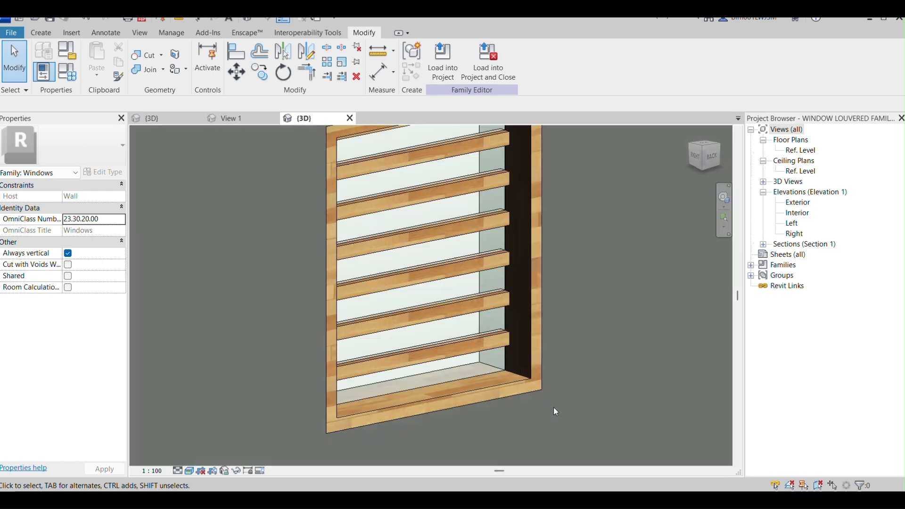
{"action": "scroll", "coordinate": [480, 405], "scroll_direction": "down", "scroll_amount": 3}
{"action": "middle_click_drag", "start_coordinate": [442, 445], "coordinate": [530, 406], "text": "shift"}
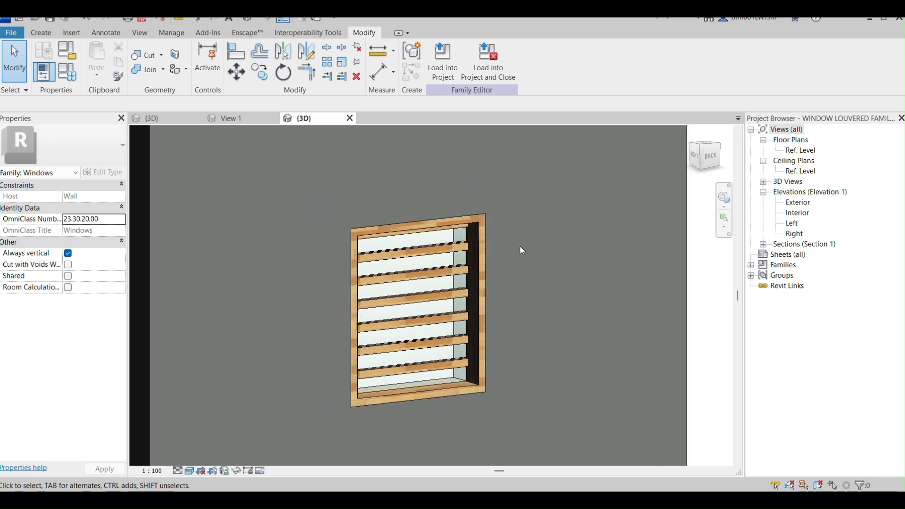
Compare the window family's 3D view with View 1 of the rotational louver family, dismissing the save reminder.
{"action": "left_click", "coordinate": [167, 118]}
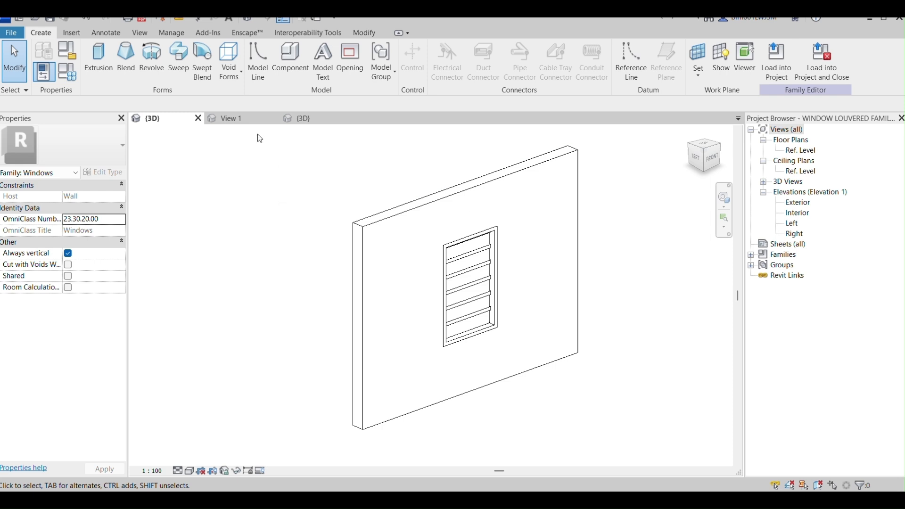
{"action": "left_click", "coordinate": [238, 118]}
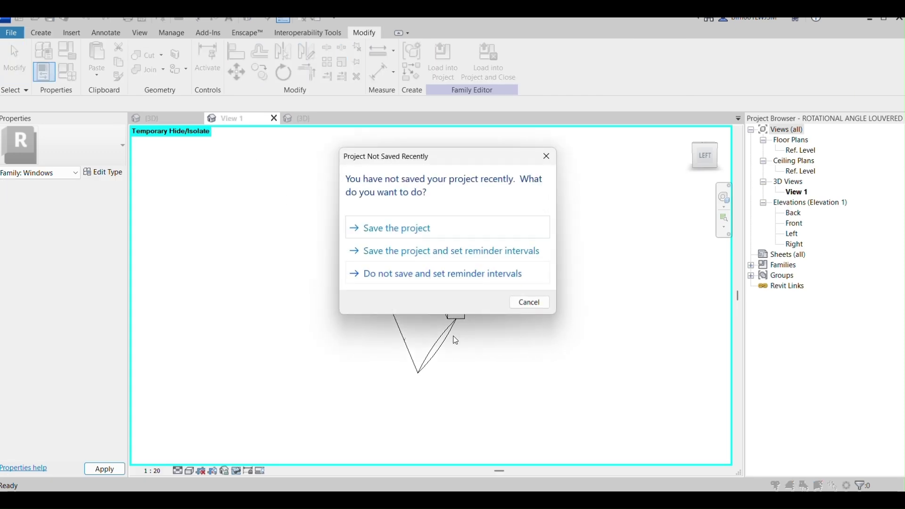
{"action": "left_click", "coordinate": [547, 156]}
{"action": "scroll", "coordinate": [475, 306], "scroll_direction": "up", "scroll_amount": 2}
{"action": "middle_click_drag", "start_coordinate": [464, 379], "coordinate": [481, 371], "text": "shift"}
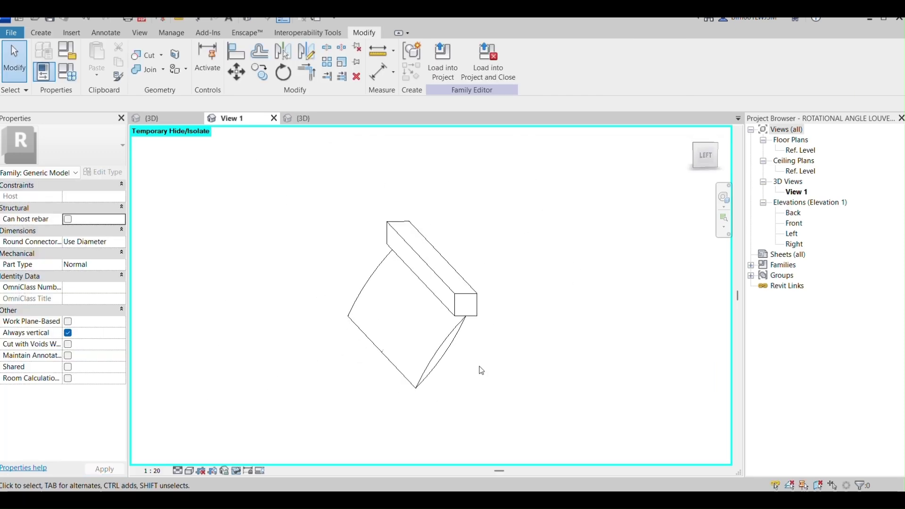
{"action": "left_click", "coordinate": [175, 119]}
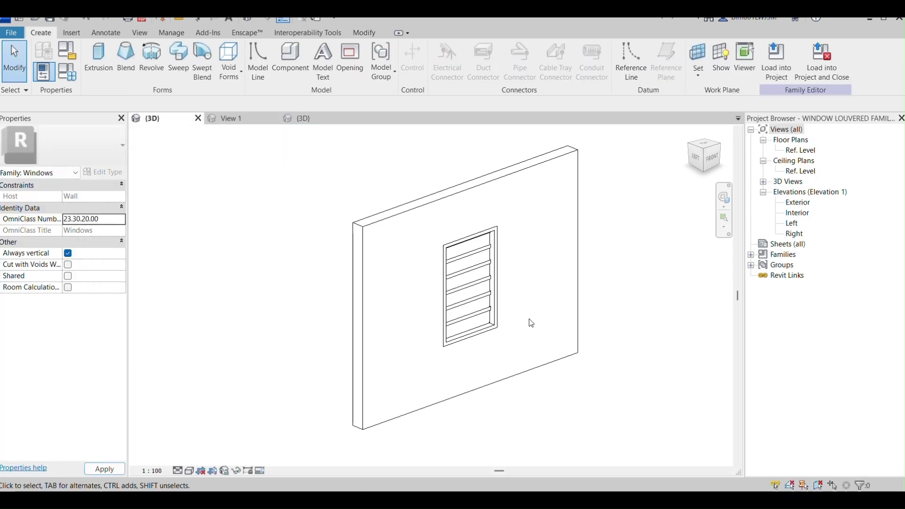
{"action": "left_click", "coordinate": [239, 120]}
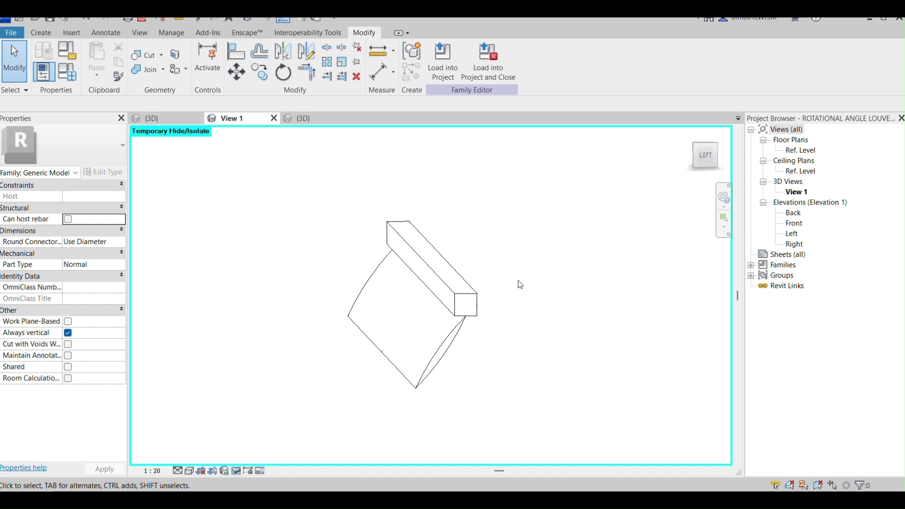
Select the glass extrusion of the louver family and examine it from several angles.
{"action": "middle_click_drag", "start_coordinate": [503, 400], "coordinate": [430, 320], "text": "shift"}
{"action": "left_click", "coordinate": [442, 317]}
{"action": "middle_click_drag", "start_coordinate": [541, 363], "coordinate": [415, 332], "text": "shift"}
{"action": "middle_click_drag", "start_coordinate": [396, 374], "coordinate": [457, 389], "text": "shift"}
{"action": "scroll", "coordinate": [467, 324], "scroll_direction": "down", "scroll_amount": 2}
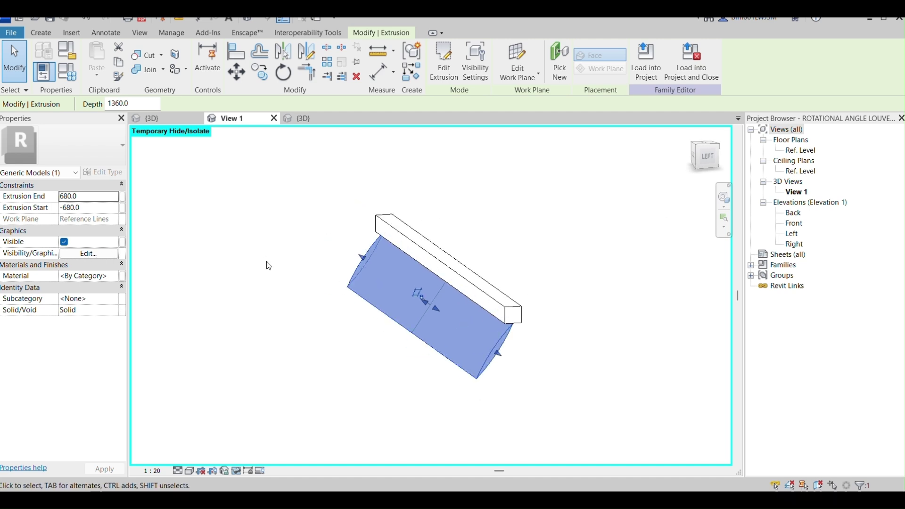
{"action": "middle_click_drag", "start_coordinate": [545, 368], "coordinate": [503, 363], "text": "shift"}
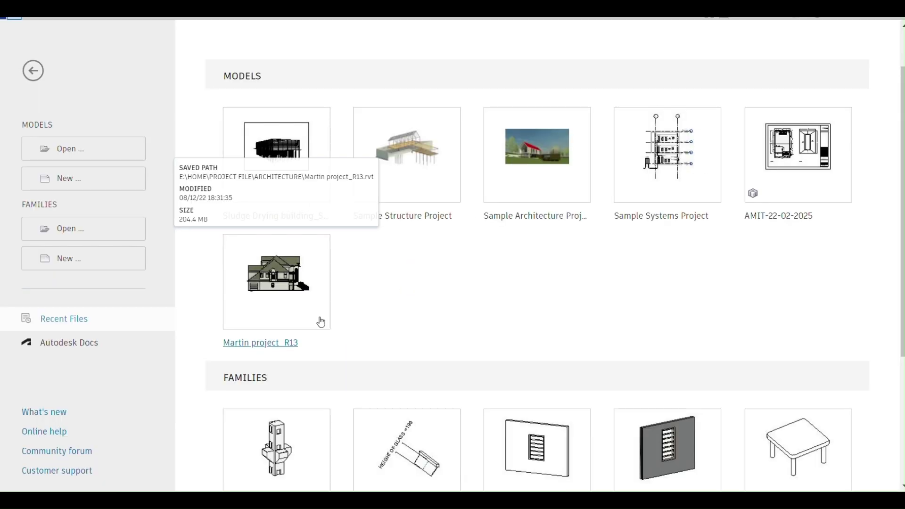
Create a new family from the Metric Generic Model template.
{"action": "left_click", "coordinate": [106, 259]}
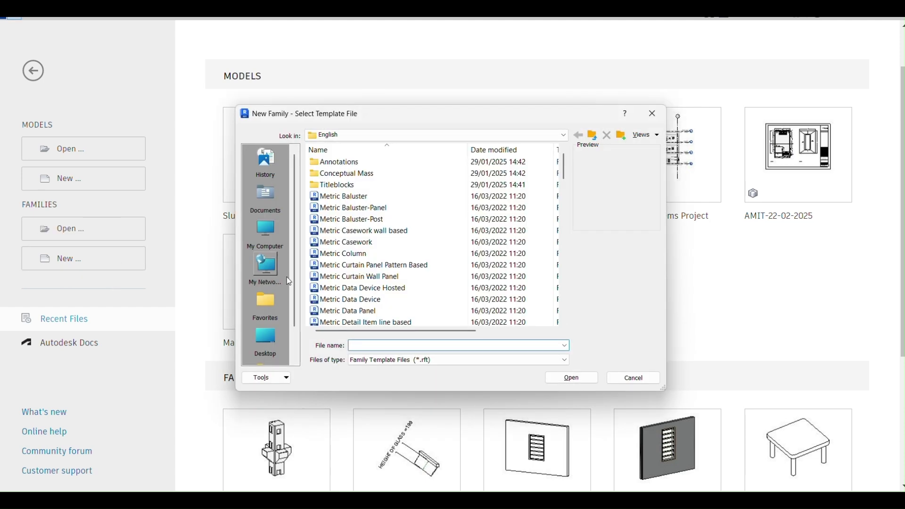
{"action": "scroll", "coordinate": [410, 259], "scroll_direction": "down", "scroll_amount": 11}
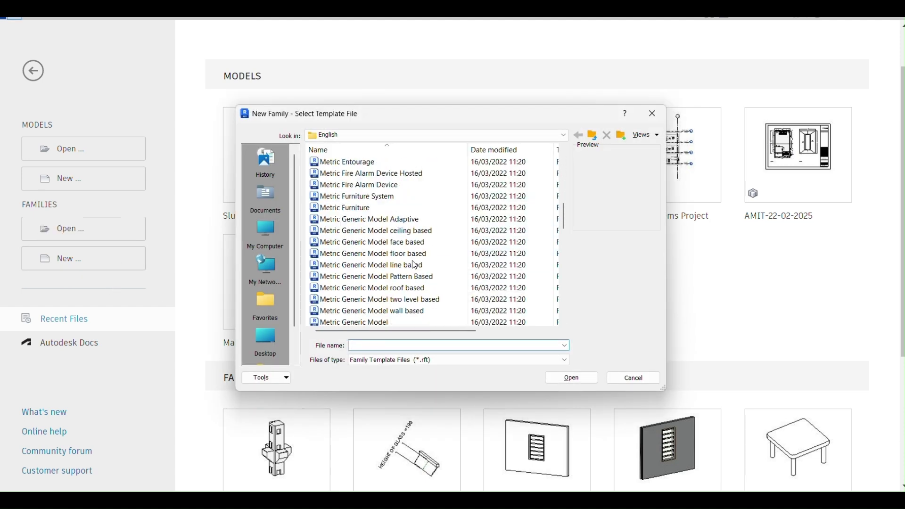
{"action": "scroll", "coordinate": [413, 265], "scroll_direction": "up", "scroll_amount": 1}
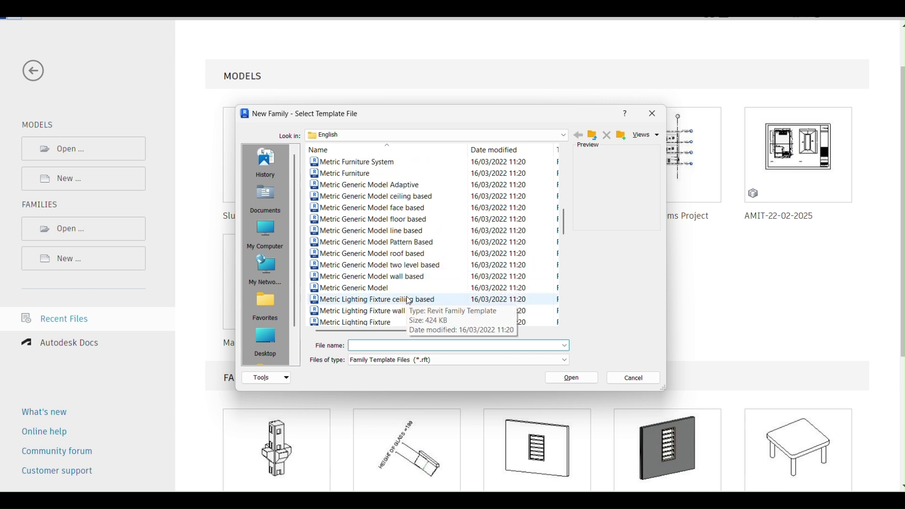
{"action": "left_click", "coordinate": [382, 288]}
{"action": "left_click", "coordinate": [576, 379]}
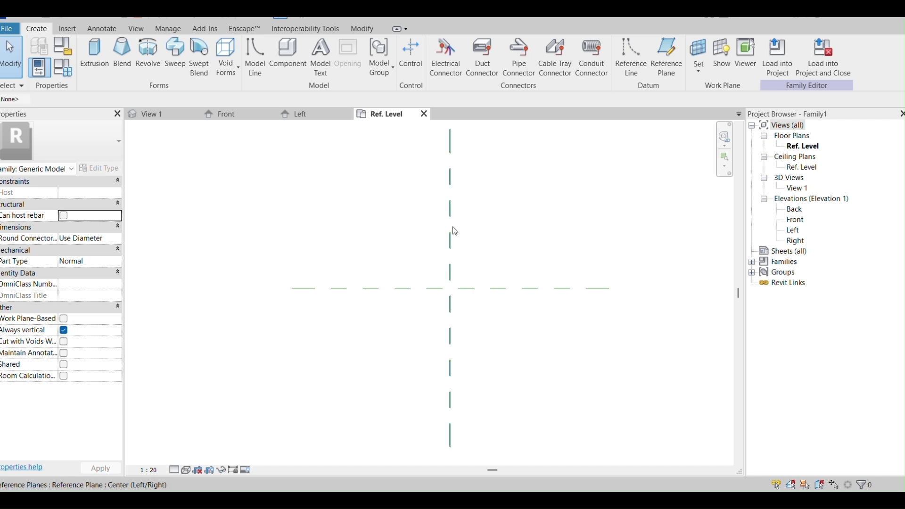
Draw two vertical reference planes in the Ref. Level plan, about 496 to the left and 900 to the right of the centre plane.
{"action": "left_click", "coordinate": [452, 228]}
{"action": "key", "text": "r"}
{"action": "key", "text": "p"}
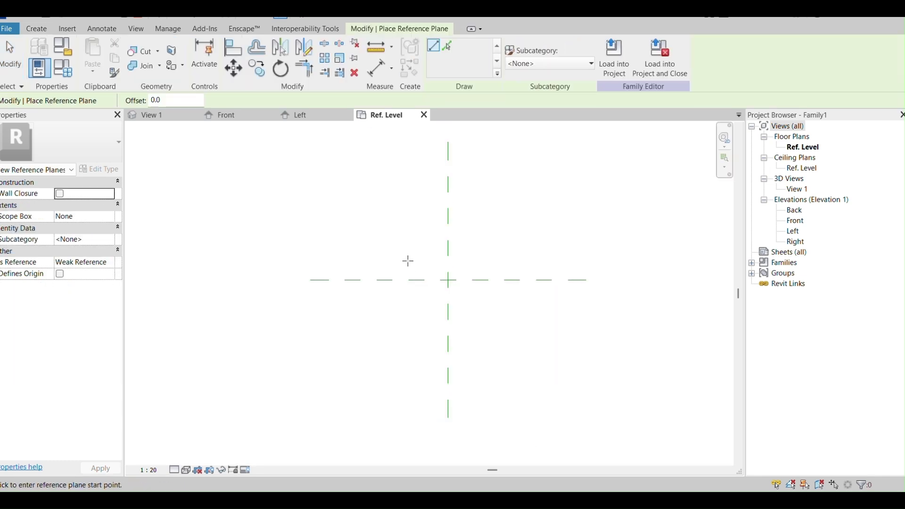
{"action": "left_click", "coordinate": [414, 199]}
{"action": "left_click", "coordinate": [414, 391]}
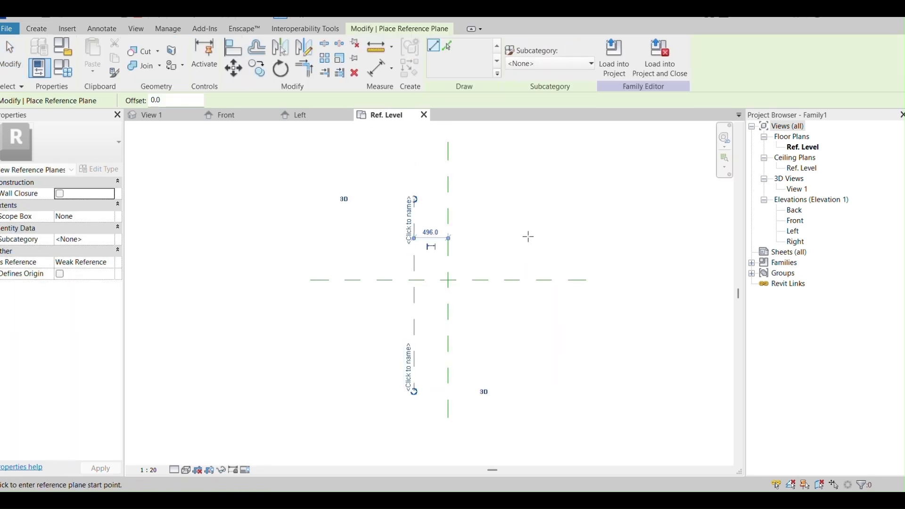
{"action": "left_click", "coordinate": [510, 199]}
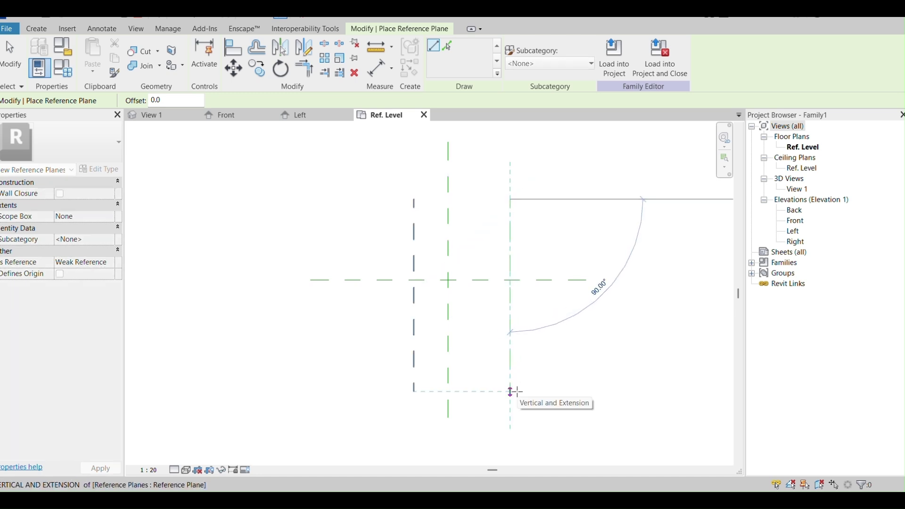
{"action": "left_click", "coordinate": [511, 390]}
{"action": "key", "text": "Escape"}
{"action": "key", "text": "Escape"}
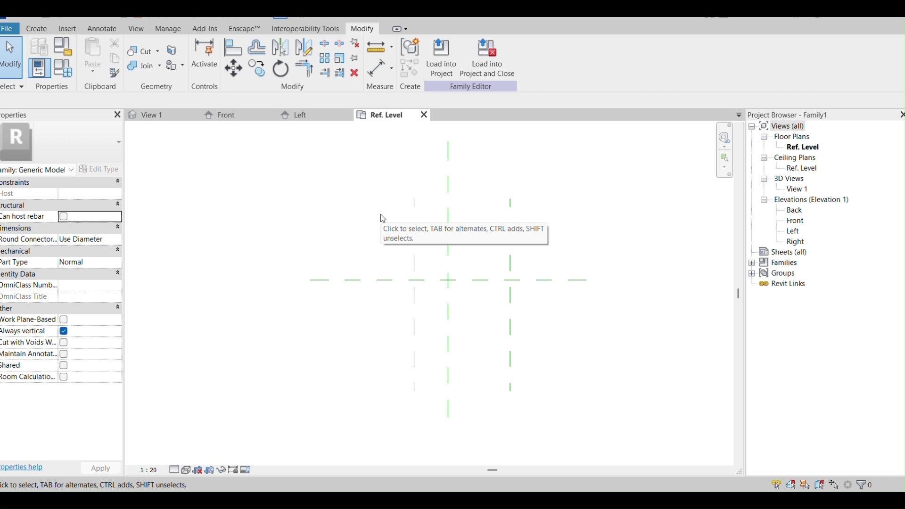
Add a chained aligned dimension across the left, centre and right vertical reference planes.
{"action": "scroll", "coordinate": [487, 220], "scroll_direction": "up", "scroll_amount": 2}
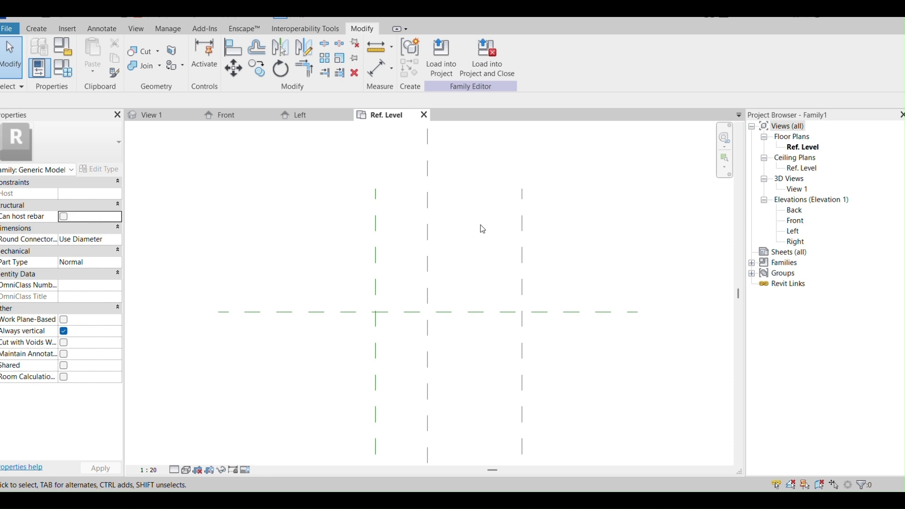
{"action": "scroll", "coordinate": [476, 278], "scroll_direction": "down", "scroll_amount": 2}
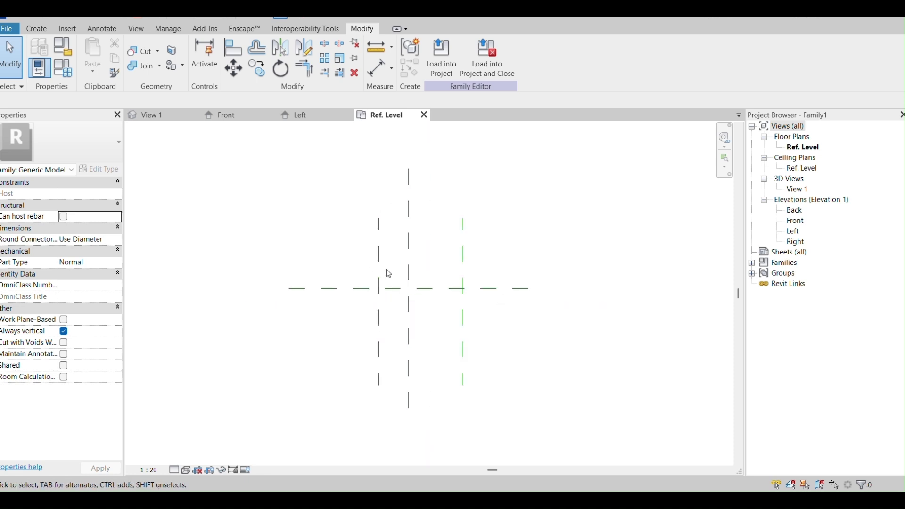
{"action": "scroll", "coordinate": [387, 264], "scroll_direction": "up", "scroll_amount": 1}
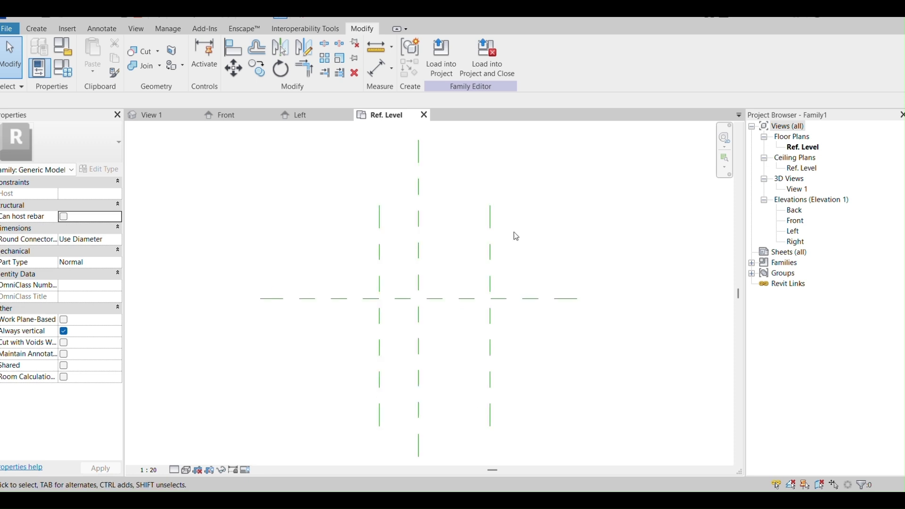
{"action": "scroll", "coordinate": [416, 284], "scroll_direction": "down", "scroll_amount": 3}
{"action": "left_click", "coordinate": [376, 72]}
{"action": "scroll", "coordinate": [433, 339], "scroll_direction": "up", "scroll_amount": 4}
{"action": "left_click", "coordinate": [363, 208]}
{"action": "left_click", "coordinate": [408, 176]}
{"action": "left_click", "coordinate": [490, 198]}
{"action": "scroll", "coordinate": [362, 370], "scroll_direction": "down", "scroll_amount": 2}
{"action": "scroll", "coordinate": [441, 200], "scroll_direction": "up", "scroll_amount": 1}
{"action": "left_click", "coordinate": [462, 179]}
Add an overall dimension between the two outer vertical reference planes and equalize the segments of the chained dimension.
{"action": "left_click", "coordinate": [338, 307]}
{"action": "left_click", "coordinate": [435, 301]}
{"action": "left_click", "coordinate": [454, 156]}
{"action": "scroll", "coordinate": [404, 150], "scroll_direction": "up", "scroll_amount": 1}
{"action": "key", "text": "Escape"}
{"action": "key", "text": "Escape"}
{"action": "left_click", "coordinate": [400, 187]}
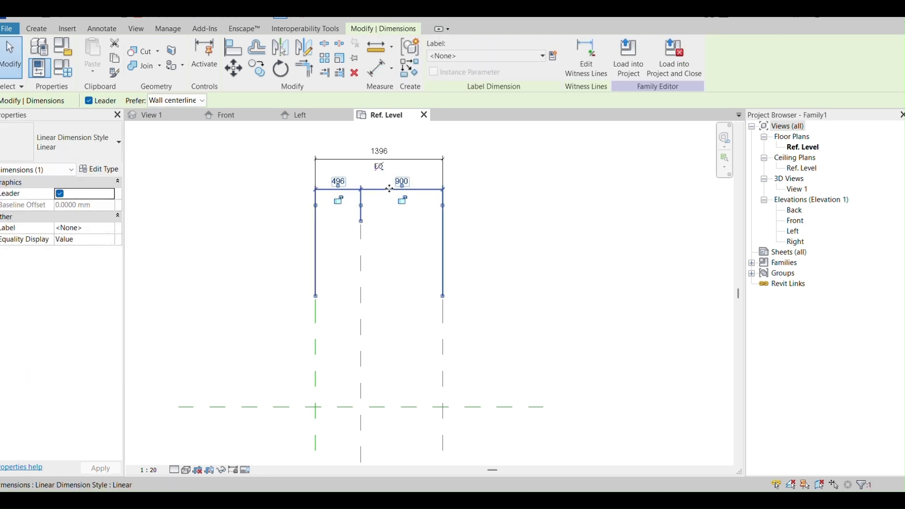
{"action": "left_click", "coordinate": [380, 167]}
Label the overall dimension with a new instance family parameter named "length of louver".
{"action": "left_click", "coordinate": [416, 149]}
{"action": "left_click", "coordinate": [419, 154]}
{"action": "left_click", "coordinate": [554, 56]}
{"action": "left_click", "coordinate": [485, 262]}
{"action": "left_click", "coordinate": [398, 234]}
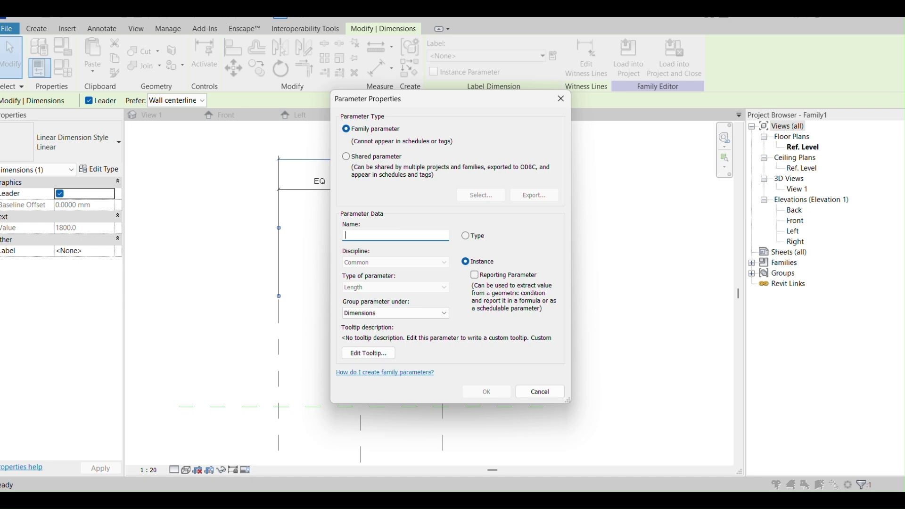
{"action": "type", "text": "length of louver"}
{"action": "left_click", "coordinate": [477, 392]}
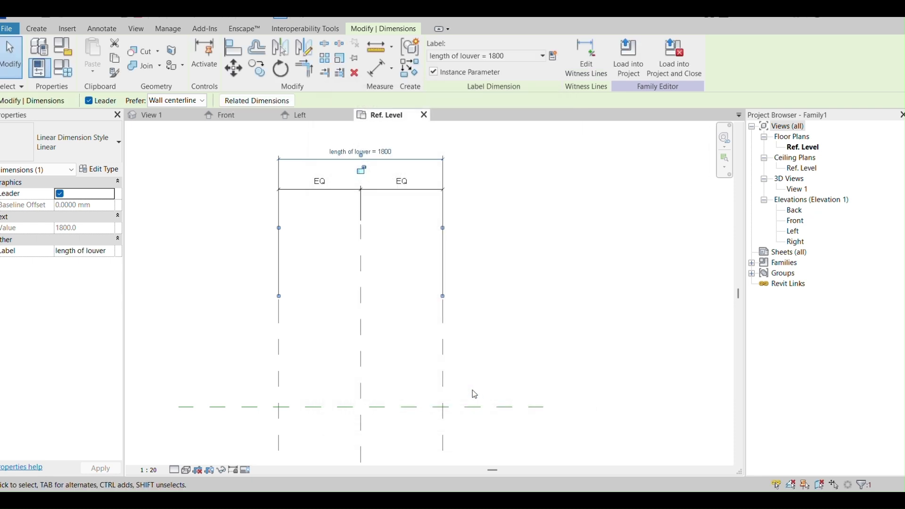
{"action": "scroll", "coordinate": [327, 252], "scroll_direction": "down", "scroll_amount": 3}
{"action": "left_click", "coordinate": [620, 279]}
{"action": "scroll", "coordinate": [345, 366], "scroll_direction": "up", "scroll_amount": 3}
{"action": "middle_click_drag", "start_coordinate": [353, 397], "coordinate": [480, 419]}
{"action": "scroll", "coordinate": [351, 361], "scroll_direction": "down", "scroll_amount": 4}
{"action": "scroll", "coordinate": [458, 264], "scroll_direction": "up", "scroll_amount": 6}
{"action": "middle_click_drag", "start_coordinate": [495, 337], "coordinate": [498, 252]}
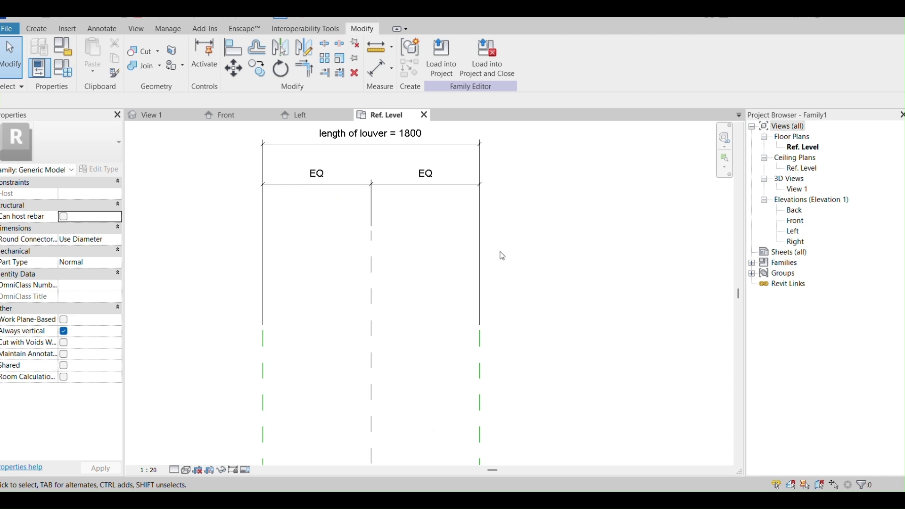
{"action": "scroll", "coordinate": [498, 286], "scroll_direction": "down", "scroll_amount": 4}
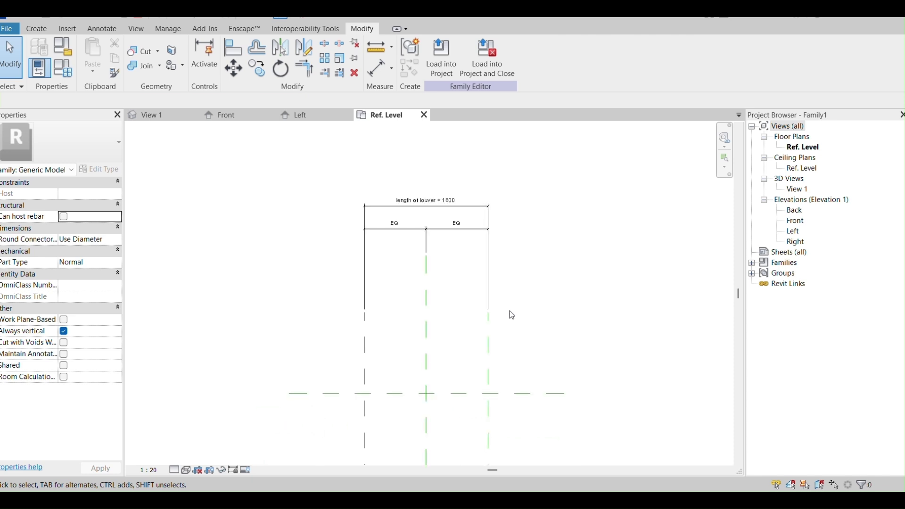
Open the Left elevation view of the new family.
{"action": "left_click", "coordinate": [795, 234]}
{"action": "double_click", "coordinate": [794, 234]}
{"action": "scroll", "coordinate": [438, 279], "scroll_direction": "down", "scroll_amount": 4}
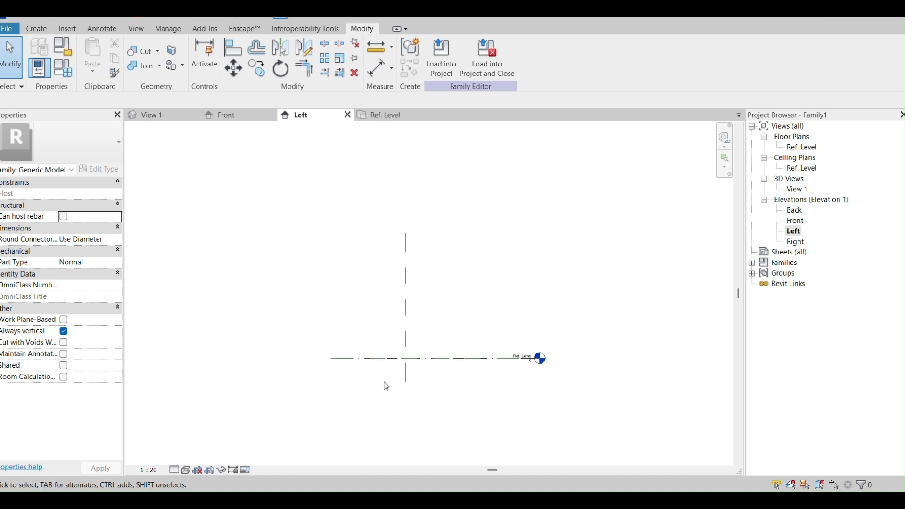
{"action": "scroll", "coordinate": [384, 383], "scroll_direction": "up", "scroll_amount": 4}
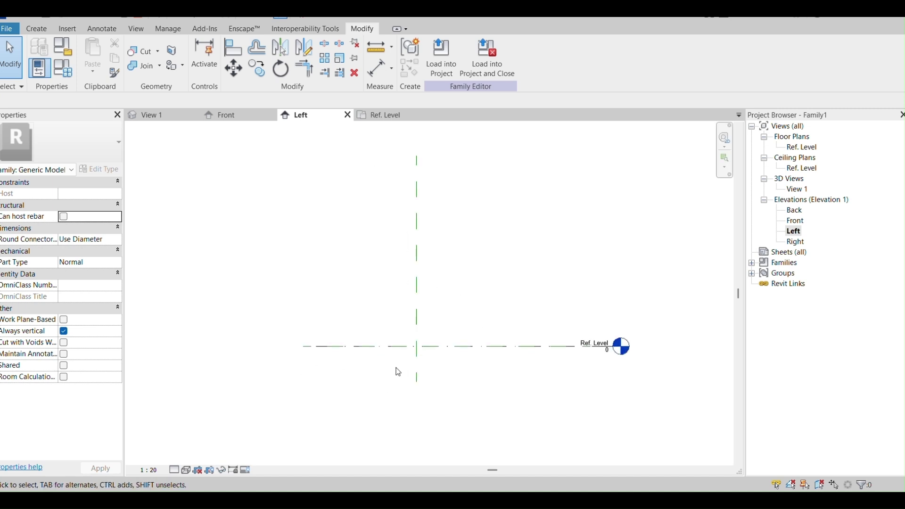
{"action": "scroll", "coordinate": [410, 360], "scroll_direction": "up", "scroll_amount": 1}
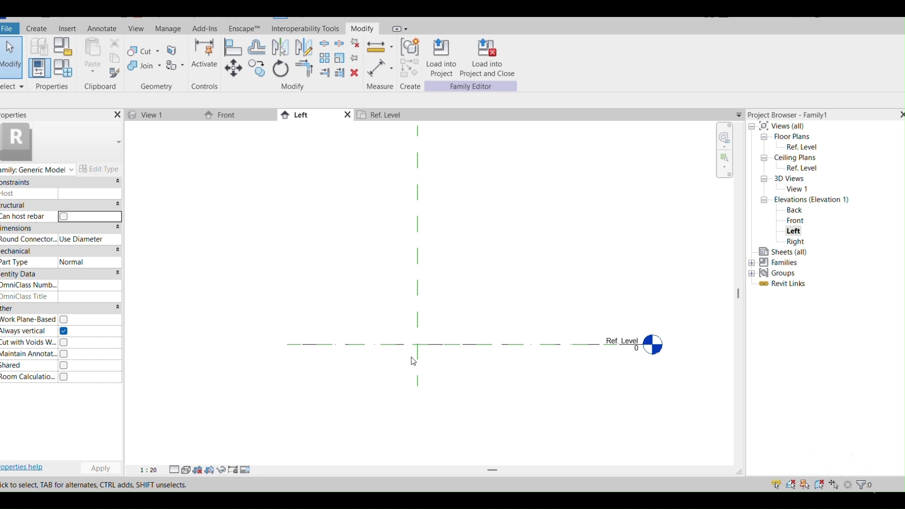
{"action": "scroll", "coordinate": [392, 344], "scroll_direction": "down", "scroll_amount": 1}
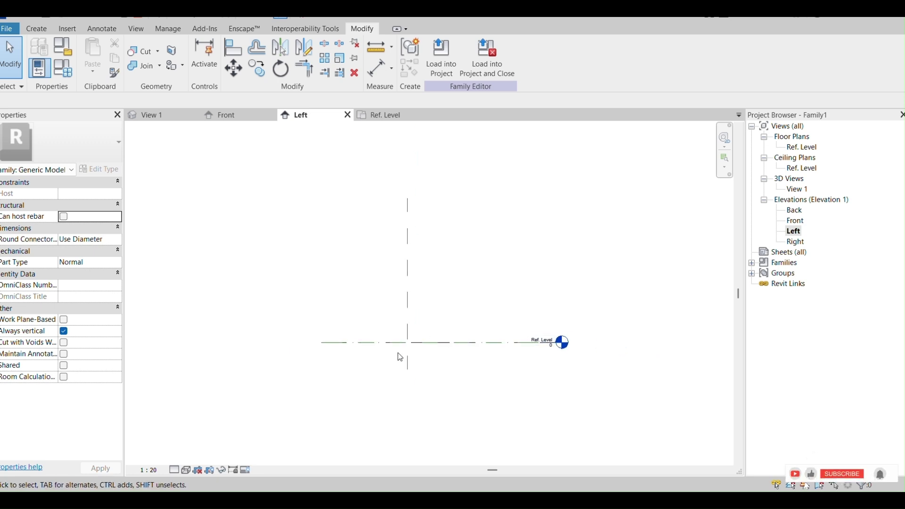
{"action": "scroll", "coordinate": [408, 359], "scroll_direction": "up", "scroll_amount": 2}
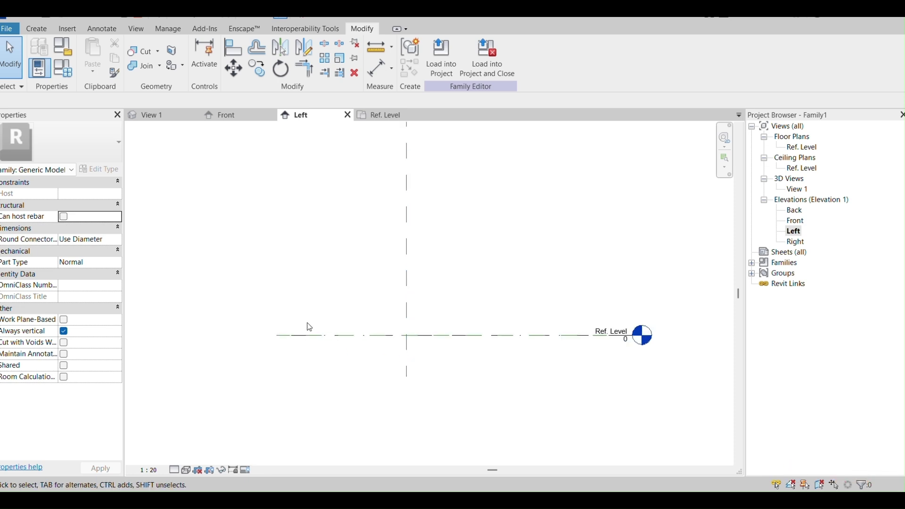
Draw a horizontal reference plane about 676 above the Ref. Level, crossing the vertical centre plane.
{"action": "left_click", "coordinate": [406, 241]}
{"action": "key", "text": "r"}
{"action": "key", "text": "p"}
{"action": "left_click", "coordinate": [297, 281]}
{"action": "left_click", "coordinate": [536, 281]}
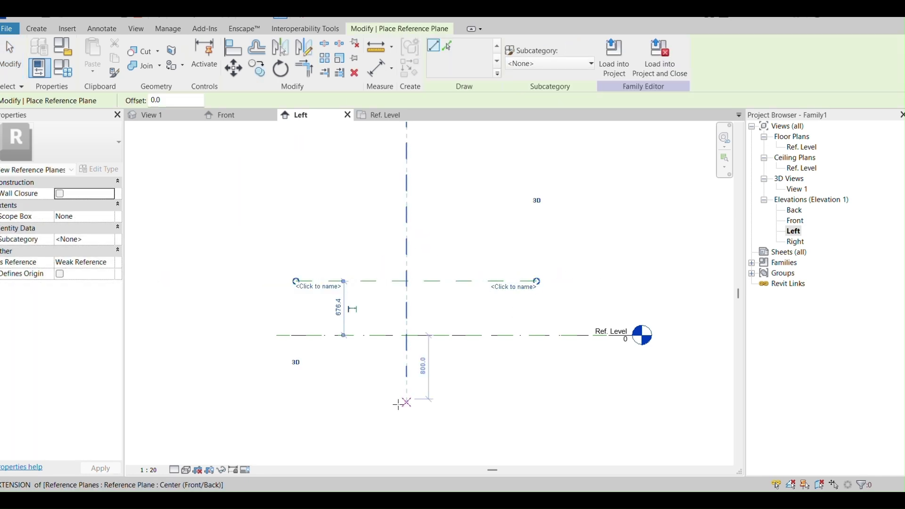
{"action": "key", "text": "Escape"}
{"action": "key", "text": "Escape"}
Set Is Reference to Strong Reference for the upper horizontal reference plane and for the reference plane at the Ref. Level.
{"action": "left_click", "coordinate": [354, 281]}
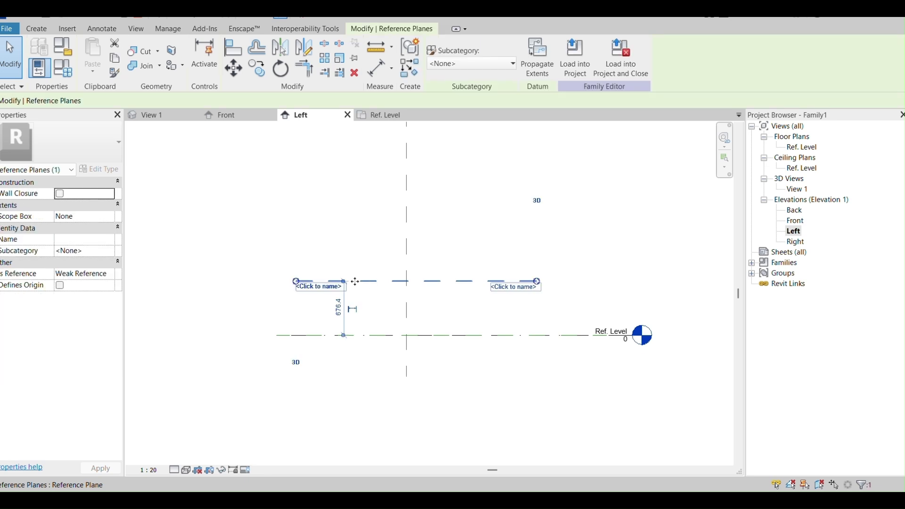
{"action": "left_click", "coordinate": [111, 275]}
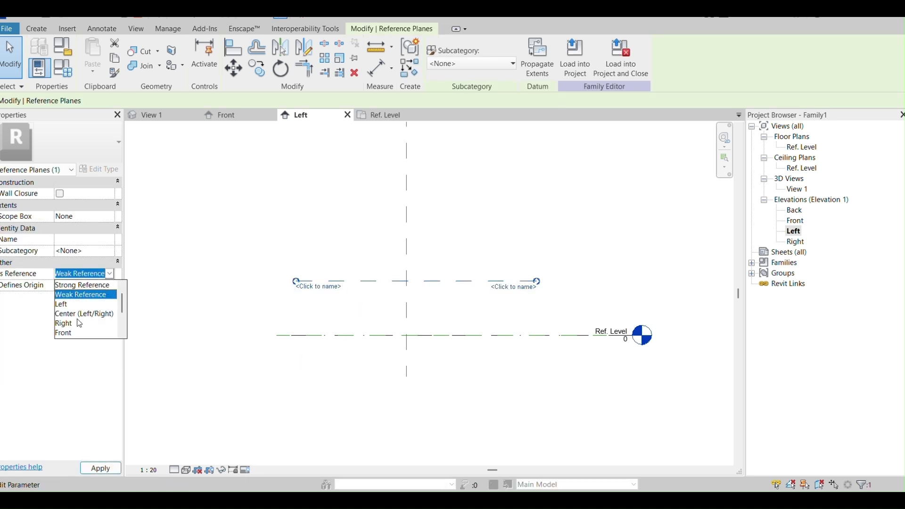
{"action": "left_click", "coordinate": [82, 285]}
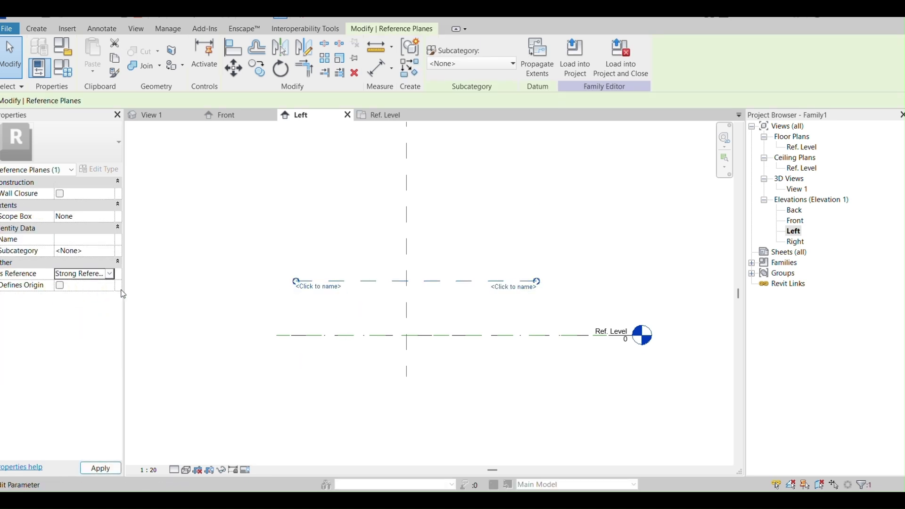
{"action": "left_click", "coordinate": [322, 336]}
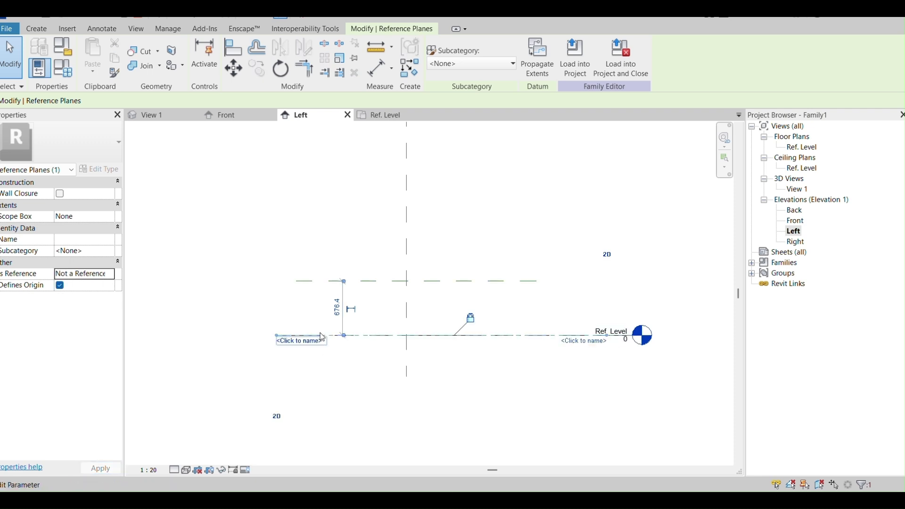
{"action": "left_click", "coordinate": [112, 275]}
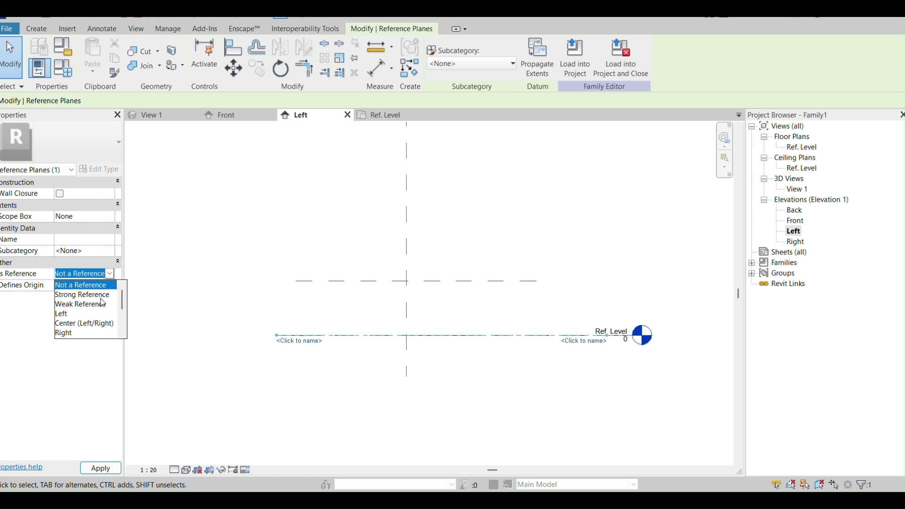
{"action": "left_click", "coordinate": [83, 295]}
{"action": "left_click", "coordinate": [273, 398]}
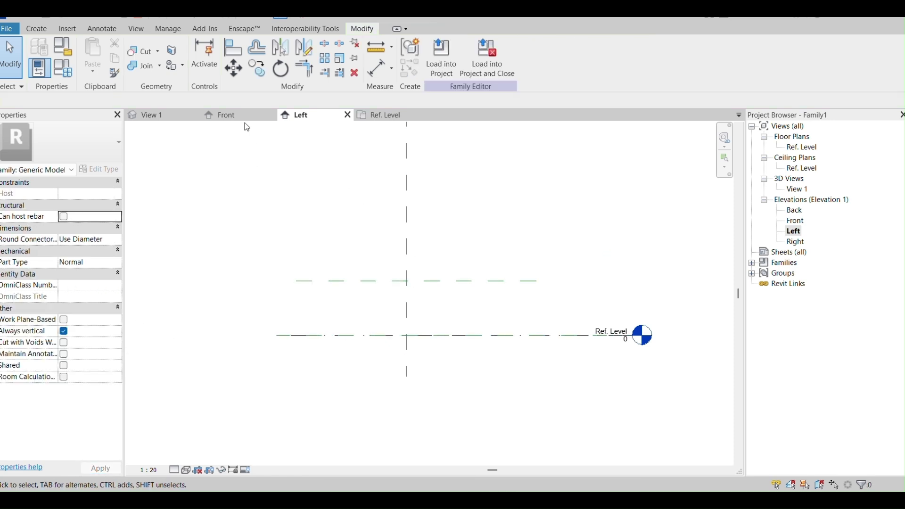
In the Ref. Level plan, set Is Reference to Strong Reference for the Center (Front/Back) reference plane.
{"action": "left_click", "coordinate": [377, 115]}
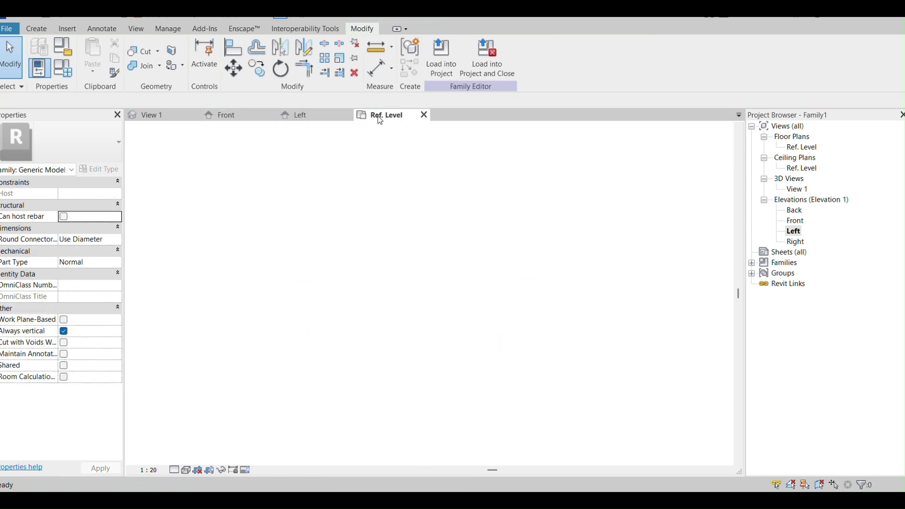
{"action": "scroll", "coordinate": [386, 328], "scroll_direction": "up", "scroll_amount": 2}
{"action": "left_click", "coordinate": [383, 359]}
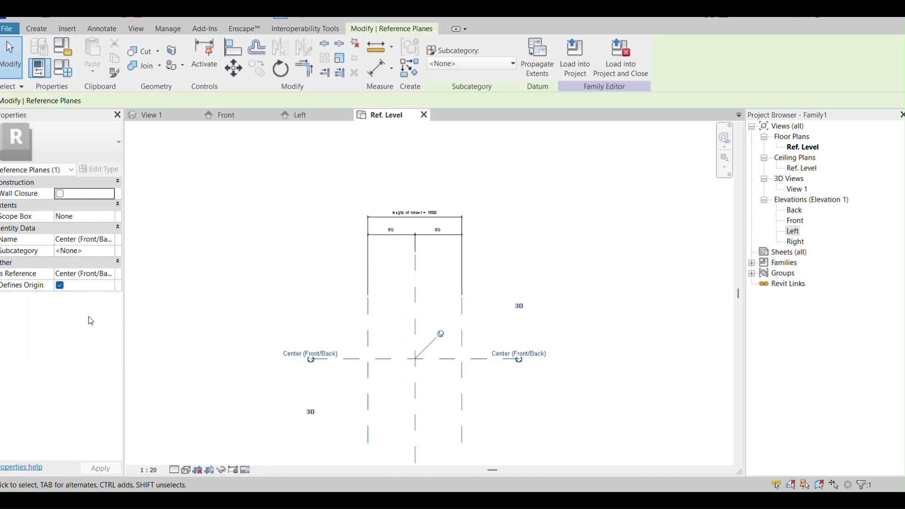
{"action": "left_click", "coordinate": [113, 274]}
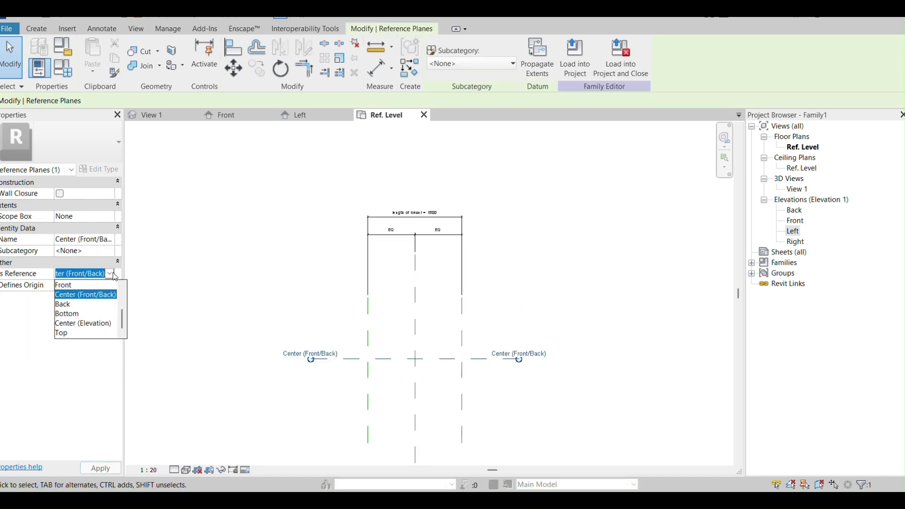
{"action": "scroll", "coordinate": [84, 309], "scroll_direction": "up", "scroll_amount": 1}
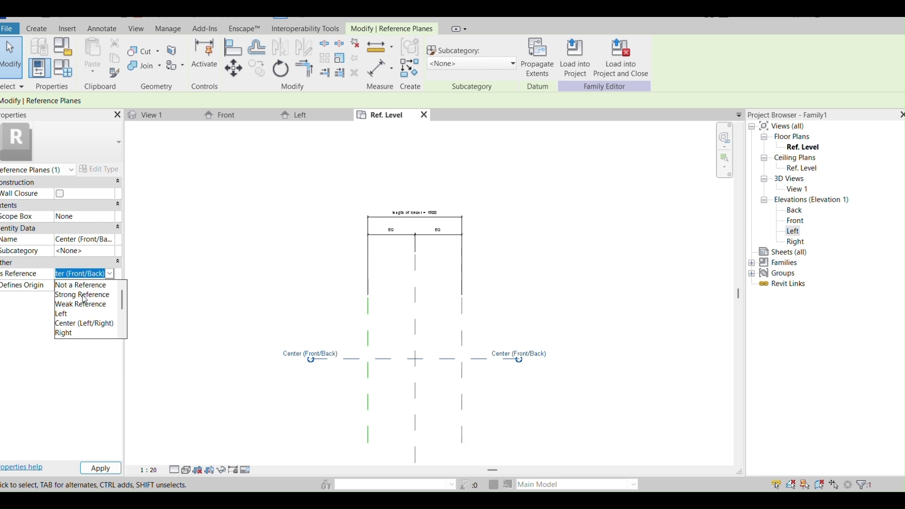
{"action": "left_click", "coordinate": [83, 294]}
{"action": "left_click", "coordinate": [521, 273]}
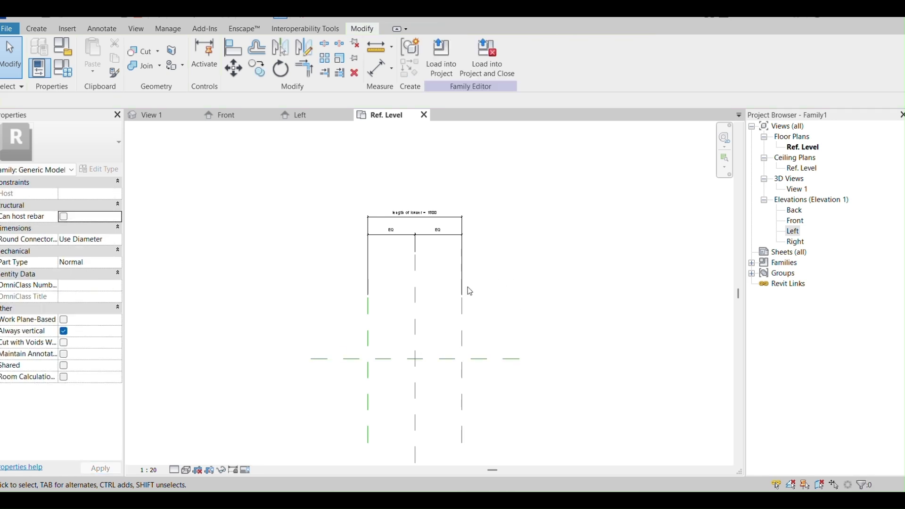
In the Left elevation, place an aligned dimension between the Ref. Level plane and the upper horizontal reference plane.
{"action": "left_click", "coordinate": [332, 114]}
{"action": "scroll", "coordinate": [455, 222], "scroll_direction": "down", "scroll_amount": 1}
{"action": "left_click", "coordinate": [370, 269]}
{"action": "left_click", "coordinate": [477, 385]}
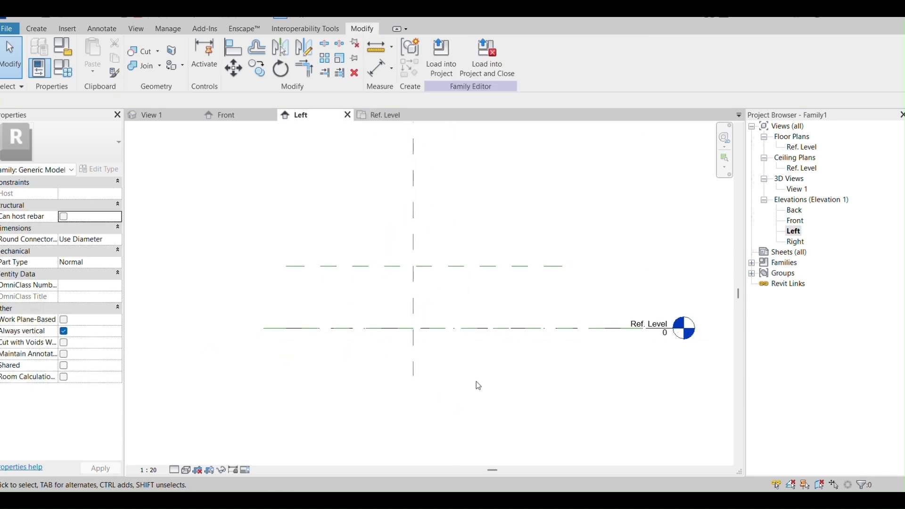
{"action": "left_click", "coordinate": [378, 69]}
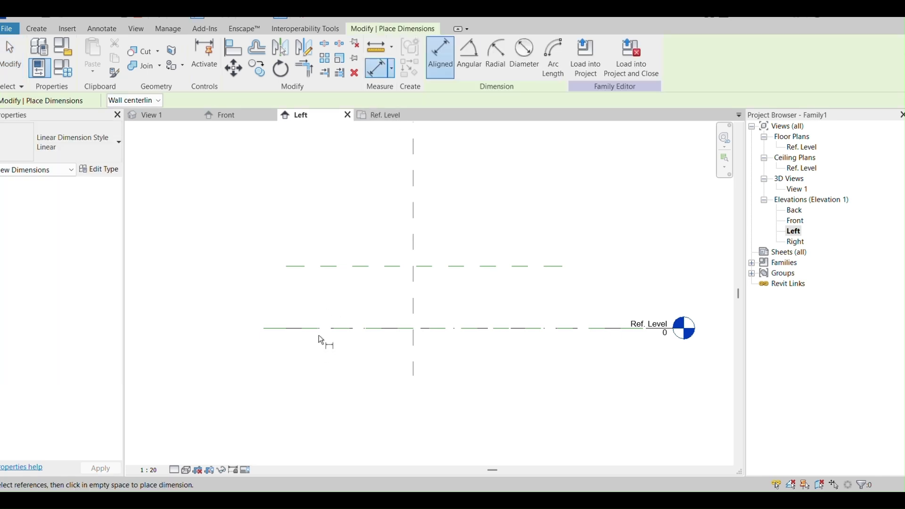
{"action": "left_click", "coordinate": [336, 267]}
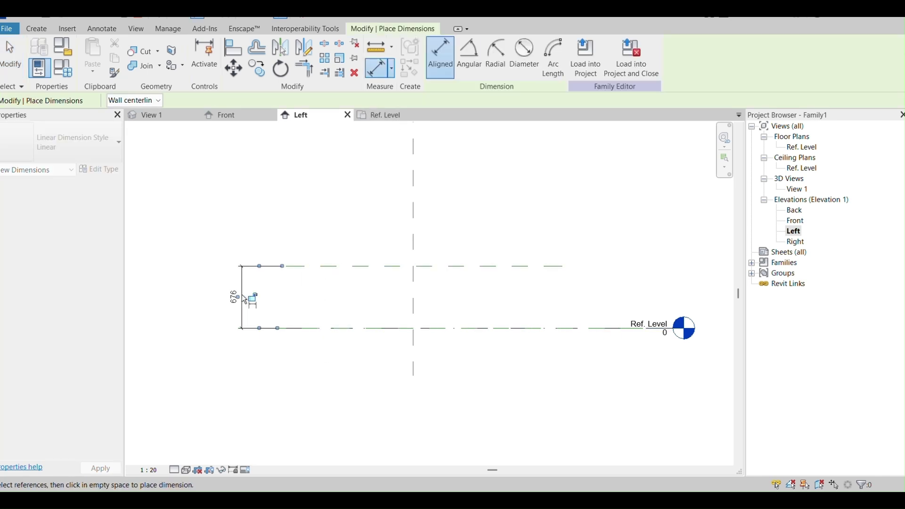
{"action": "left_click", "coordinate": [241, 298]}
{"action": "key", "text": "Escape"}
{"action": "key", "text": "Escape"}
Label the vertical dimension with a new instance family parameter named "height of louver".
{"action": "left_click", "coordinate": [242, 307]}
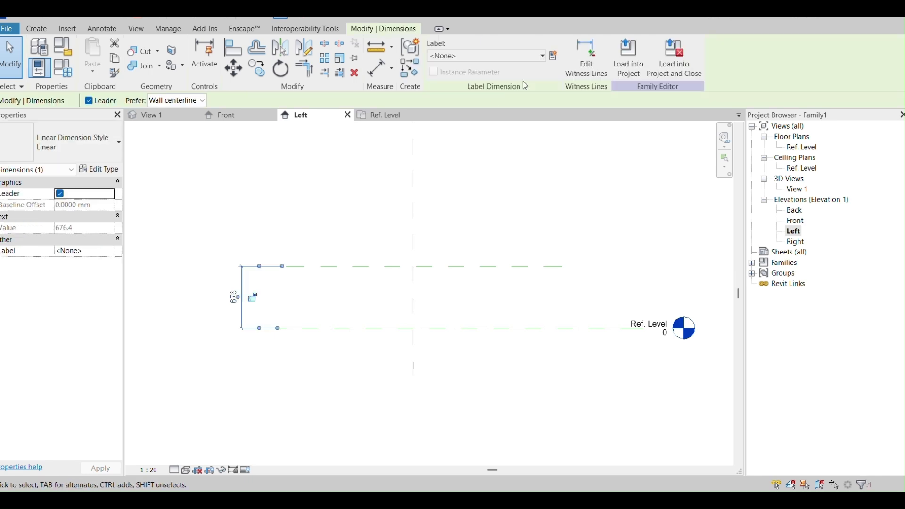
{"action": "left_click", "coordinate": [553, 56]}
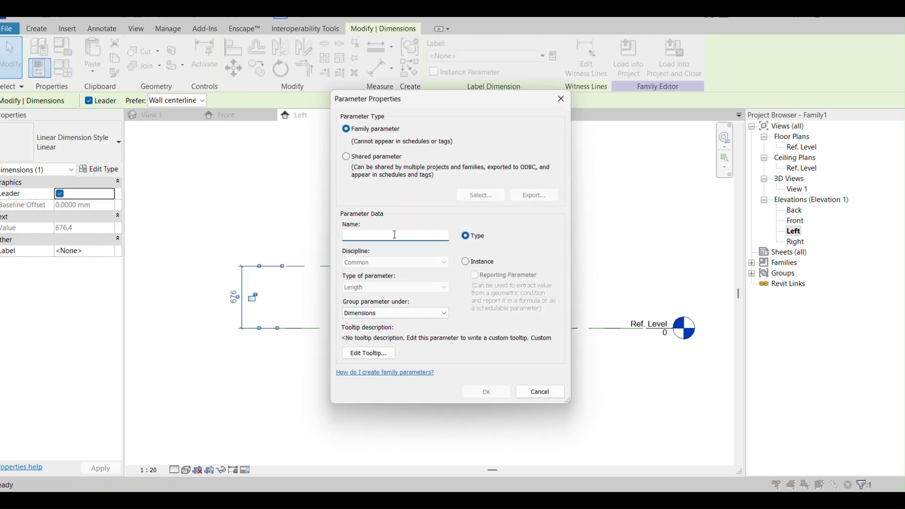
{"action": "left_click", "coordinate": [472, 262]}
{"action": "type", "text": "height of louver"}
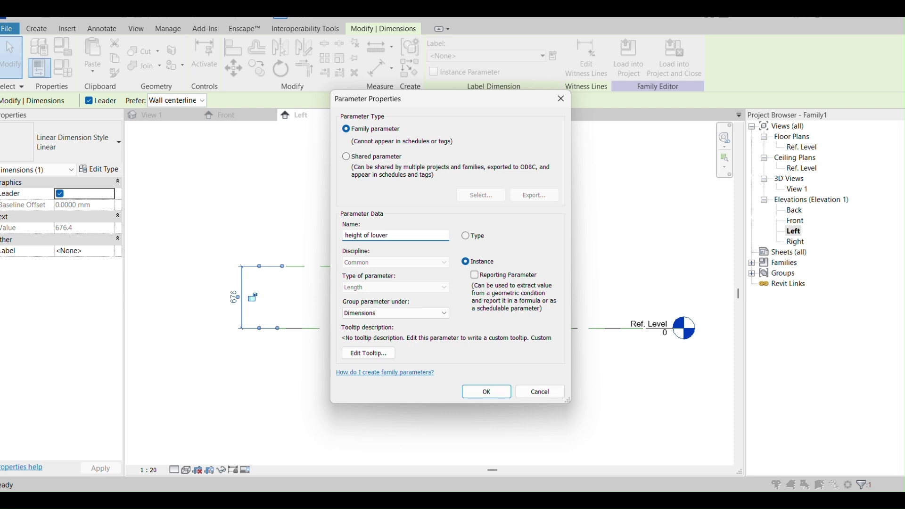
{"action": "left_click", "coordinate": [487, 392]}
{"action": "key", "text": "Escape"}
{"action": "scroll", "coordinate": [428, 282], "scroll_direction": "up", "scroll_amount": 2}
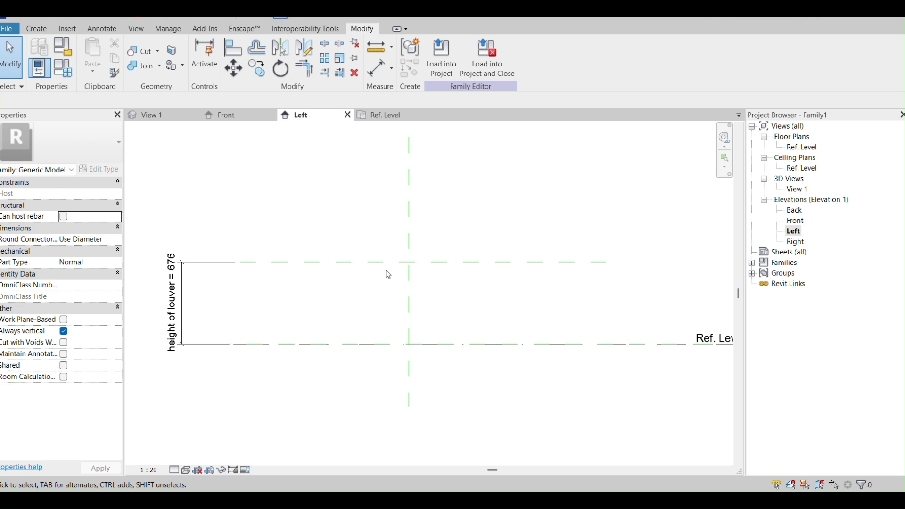
{"action": "left_click", "coordinate": [397, 265]}
{"action": "key", "text": "r"}
{"action": "key", "text": "p"}
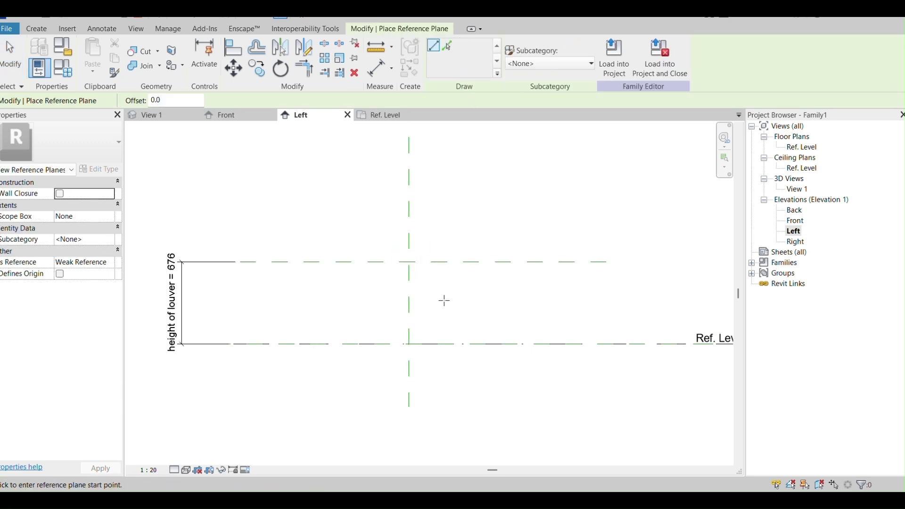
{"action": "left_click", "coordinate": [447, 45]}
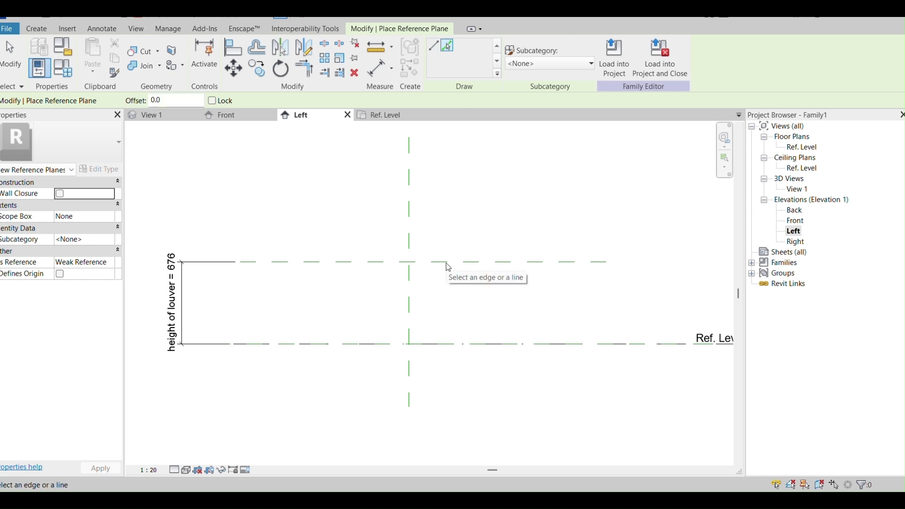
{"action": "key", "text": "Escape"}
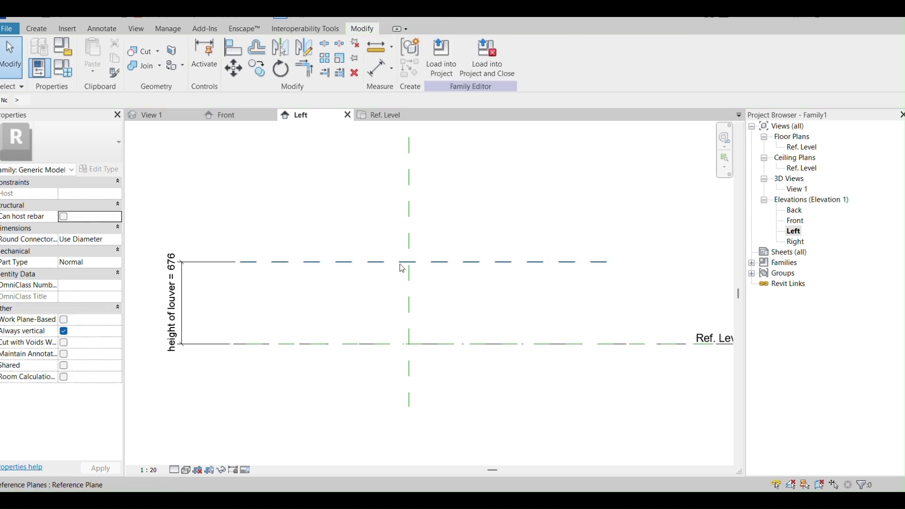
Draw a second horizontal reference plane about 148 below the upper reference plane.
{"action": "left_click", "coordinate": [402, 268]}
{"action": "key", "text": "r"}
{"action": "key", "text": "p"}
{"action": "left_click", "coordinate": [576, 278]}
{"action": "left_click", "coordinate": [550, 282]}
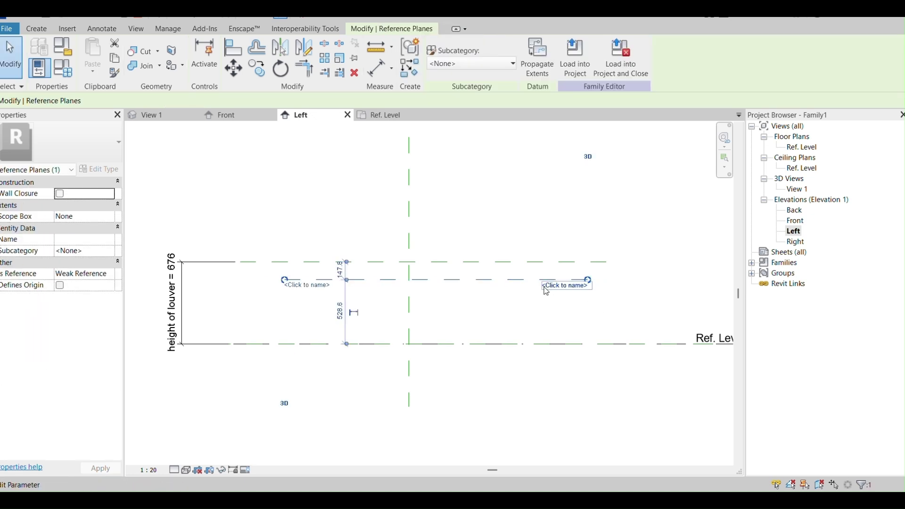
Place an aligned dimension between the upper horizontal reference plane and the one just below it.
{"action": "left_click", "coordinate": [380, 69]}
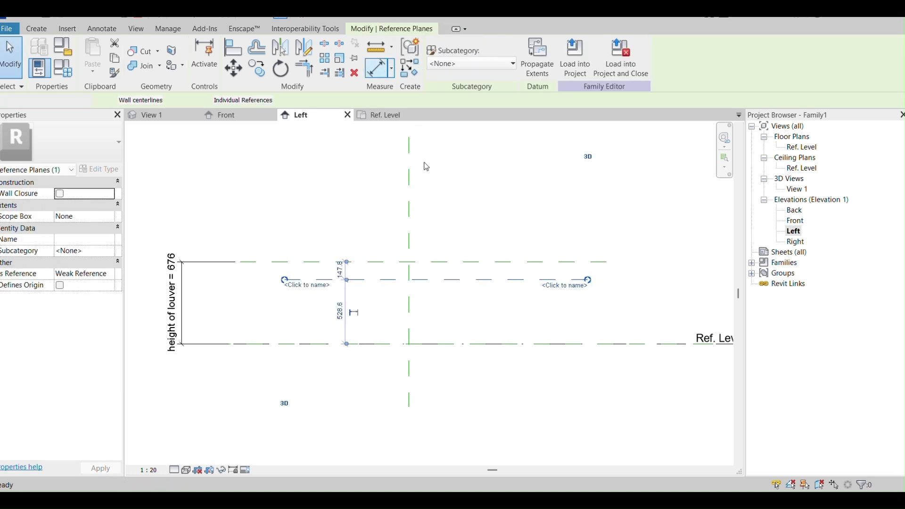
{"action": "left_click", "coordinate": [558, 264]}
{"action": "left_click", "coordinate": [558, 279]}
{"action": "left_click", "coordinate": [664, 315]}
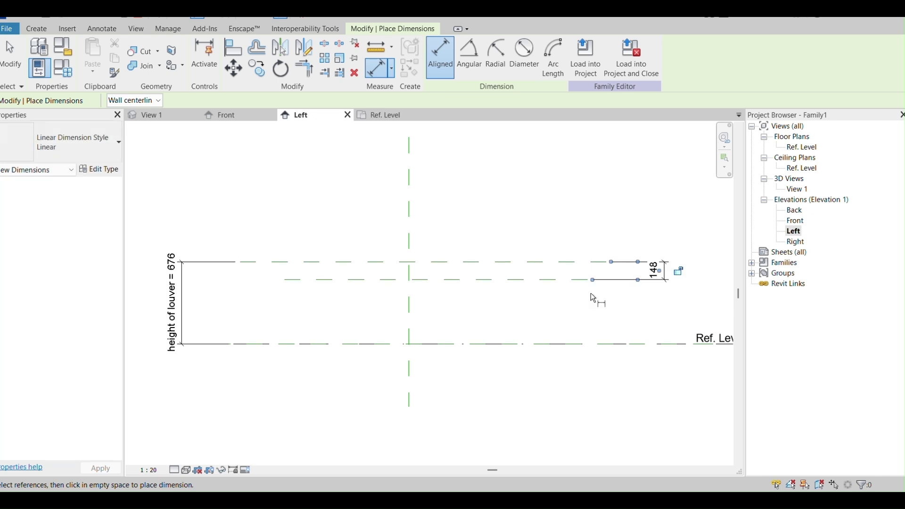
{"action": "left_click", "coordinate": [562, 282]}
{"action": "key", "text": "Escape"}
{"action": "key", "text": "Escape"}
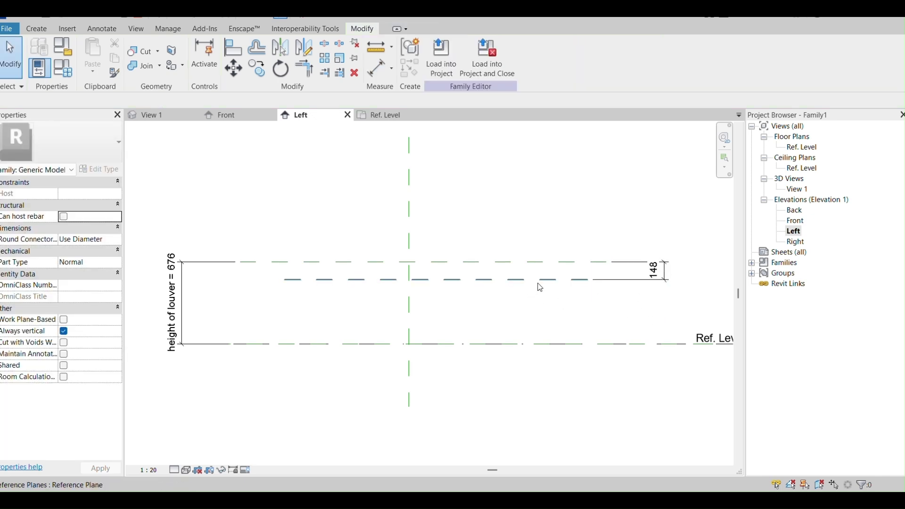
Set the distance between the two upper horizontal reference planes to 50.
{"action": "left_click", "coordinate": [596, 280]}
{"action": "left_click", "coordinate": [653, 271]}
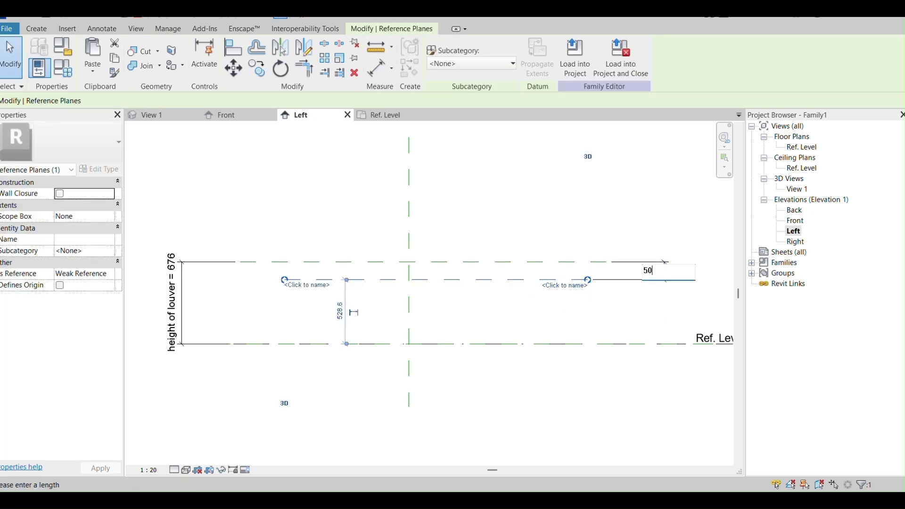
{"action": "type", "text": "50"}
{"action": "key", "text": "Return"}
{"action": "key", "text": "Escape"}
{"action": "left_click", "coordinate": [497, 271]}
{"action": "left_click", "coordinate": [626, 296]}
{"action": "scroll", "coordinate": [283, 264], "scroll_direction": "down", "scroll_amount": 1}
{"action": "scroll", "coordinate": [585, 277], "scroll_direction": "up", "scroll_amount": 3}
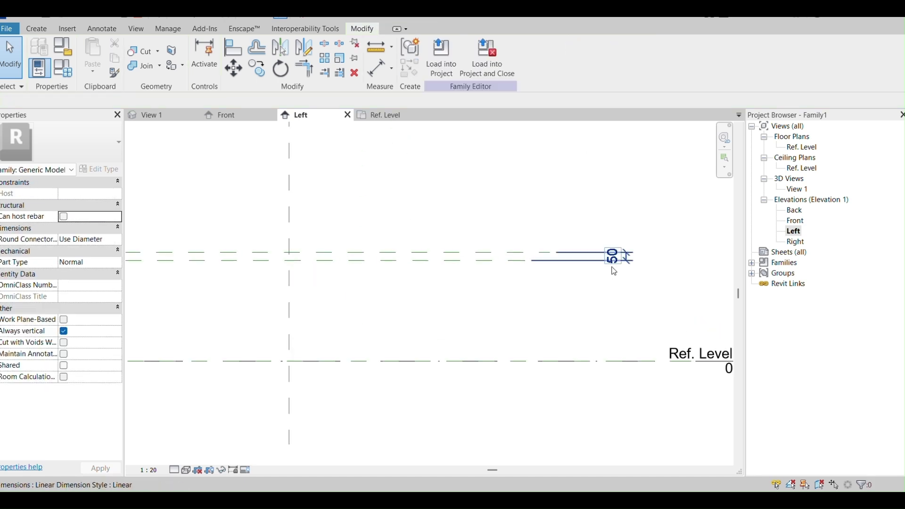
{"action": "left_click", "coordinate": [639, 267]}
{"action": "left_click", "coordinate": [600, 297]}
{"action": "scroll", "coordinate": [334, 268], "scroll_direction": "down", "scroll_amount": 3}
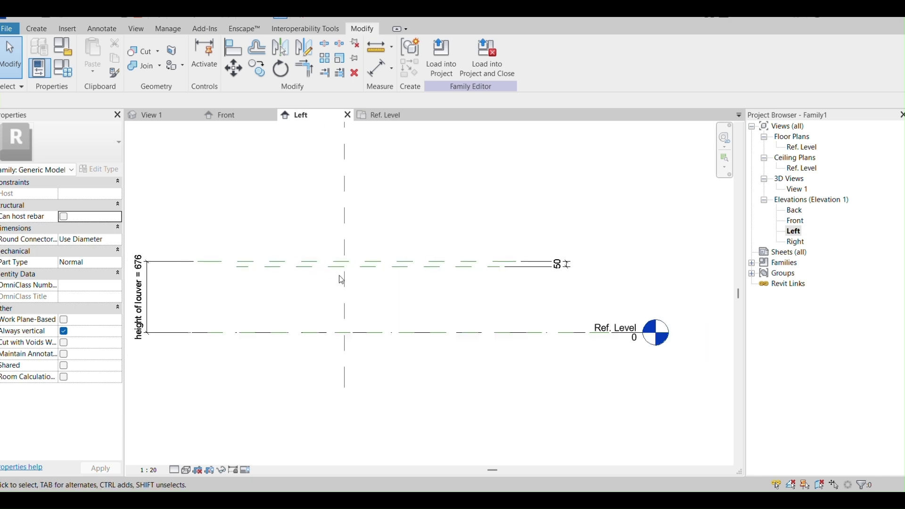
Draw two vertical reference planes, one on each side of the centre plane and each about 140 away from it.
{"action": "scroll", "coordinate": [364, 287], "scroll_direction": "up", "scroll_amount": 3}
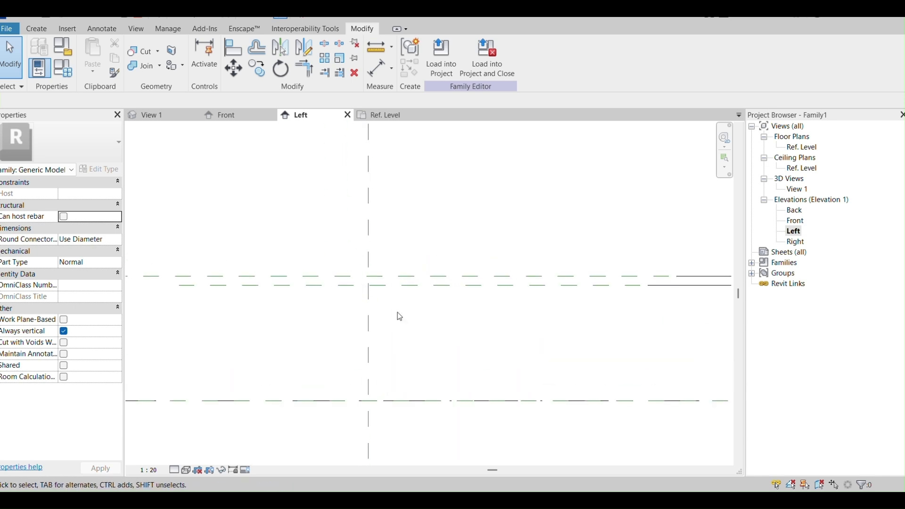
{"action": "left_click", "coordinate": [368, 239]}
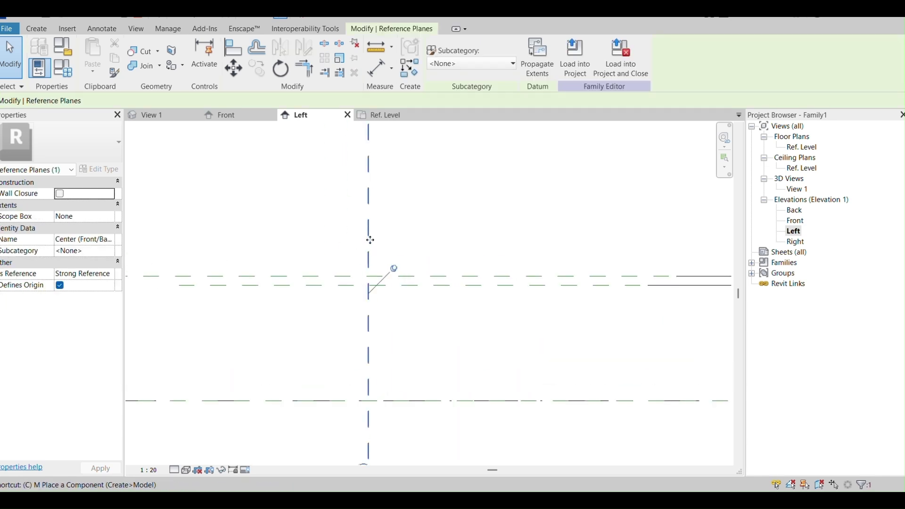
{"action": "key", "text": "r"}
{"action": "key", "text": "p"}
{"action": "left_click", "coordinate": [343, 217]}
{"action": "left_click", "coordinate": [342, 427]}
{"action": "left_click", "coordinate": [394, 217]}
{"action": "left_click", "coordinate": [395, 427]}
{"action": "key", "text": "Escape"}
{"action": "key", "text": "Escape"}
{"action": "scroll", "coordinate": [370, 211], "scroll_direction": "up", "scroll_amount": 1}
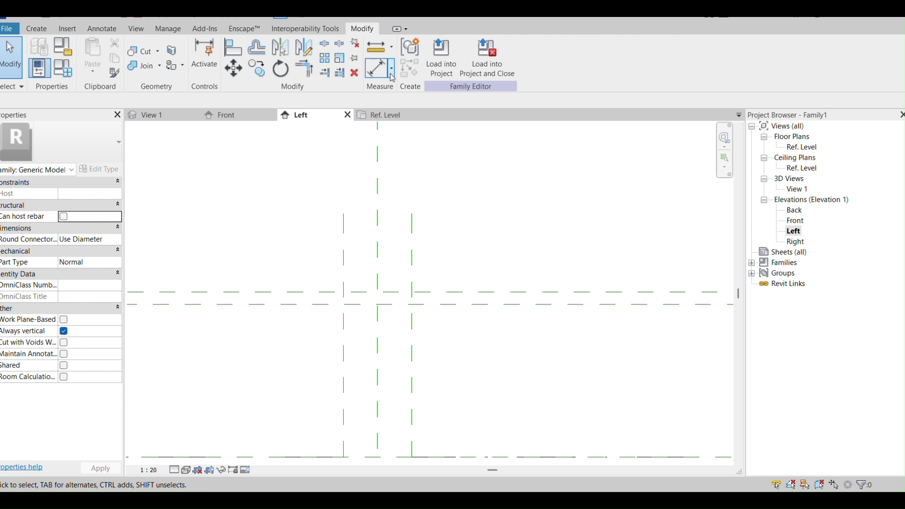
Dimension the three vertical reference planes in one string and constrain the spacings to be equal.
{"action": "key", "text": "d"}
{"action": "key", "text": "i"}
{"action": "left_click", "coordinate": [343, 245]}
{"action": "left_click", "coordinate": [377, 212]}
{"action": "left_click", "coordinate": [412, 233]}
{"action": "left_click", "coordinate": [499, 186]}
{"action": "key", "text": "Escape"}
{"action": "left_click", "coordinate": [411, 191]}
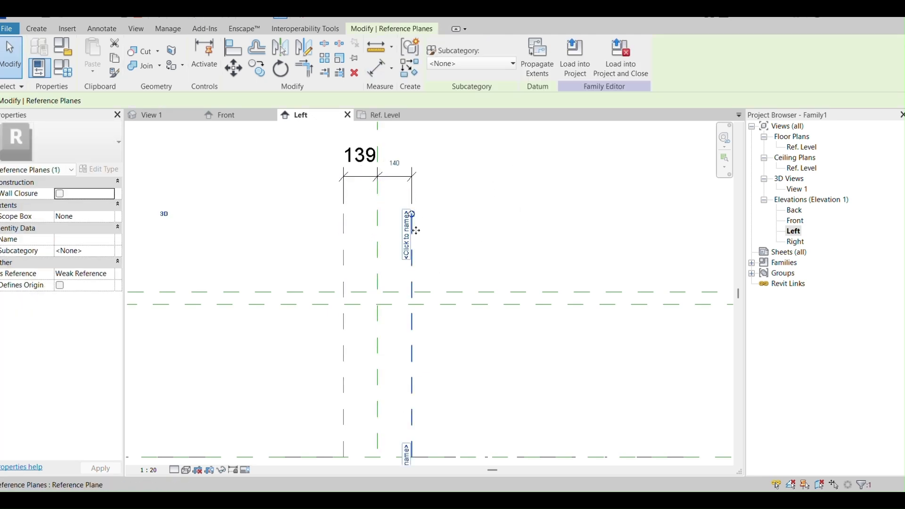
{"action": "left_click", "coordinate": [417, 188]}
{"action": "left_click", "coordinate": [412, 233]}
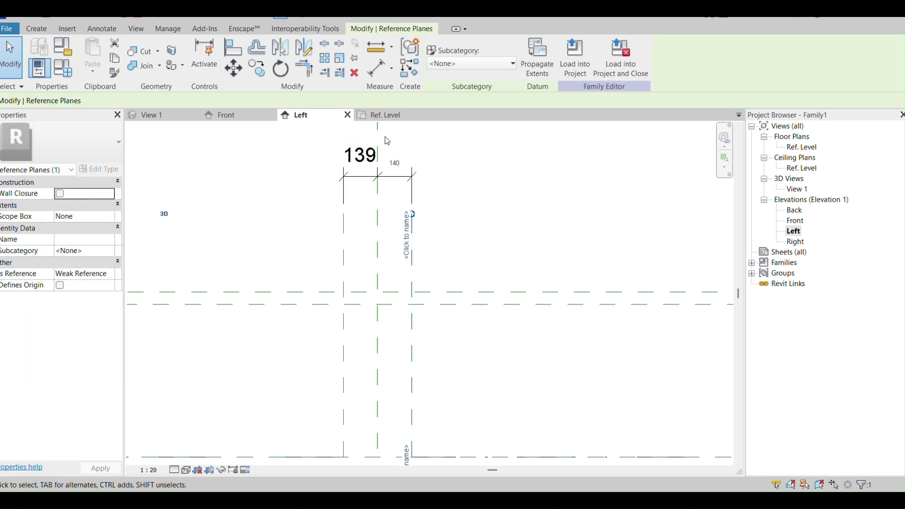
{"action": "key", "text": "Escape"}
{"action": "scroll", "coordinate": [327, 306], "scroll_direction": "down", "scroll_amount": 1}
{"action": "left_click", "coordinate": [370, 208]}
{"action": "scroll", "coordinate": [364, 315], "scroll_direction": "down", "scroll_amount": 2}
{"action": "left_click", "coordinate": [364, 215]}
{"action": "scroll", "coordinate": [373, 262], "scroll_direction": "up", "scroll_amount": 1}
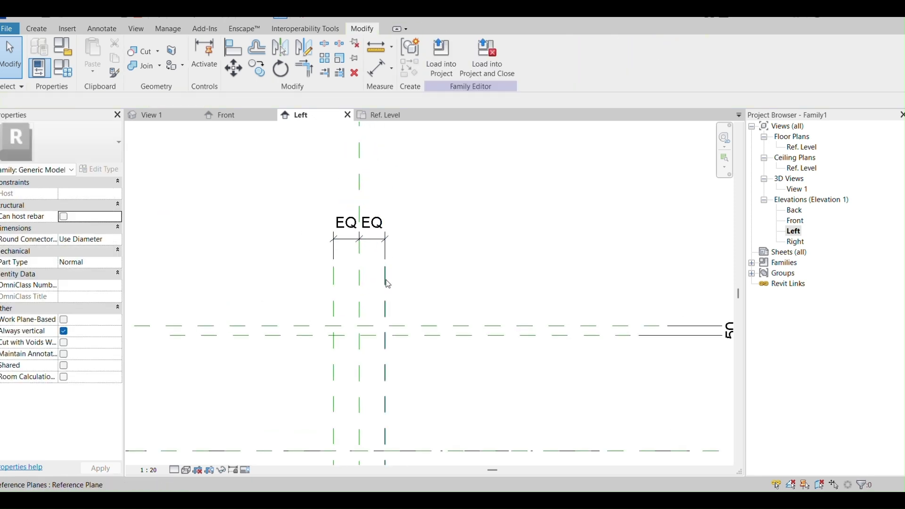
Place an aligned dimension between the centre plane and the right vertical reference plane, just below the Ref. Level.
{"action": "left_click", "coordinate": [377, 280]}
{"action": "scroll", "coordinate": [377, 249], "scroll_direction": "down", "scroll_amount": 1}
{"action": "scroll", "coordinate": [367, 318], "scroll_direction": "up", "scroll_amount": 1}
{"action": "middle_click_drag", "start_coordinate": [389, 430], "coordinate": [394, 312]}
{"action": "left_click", "coordinate": [443, 412]}
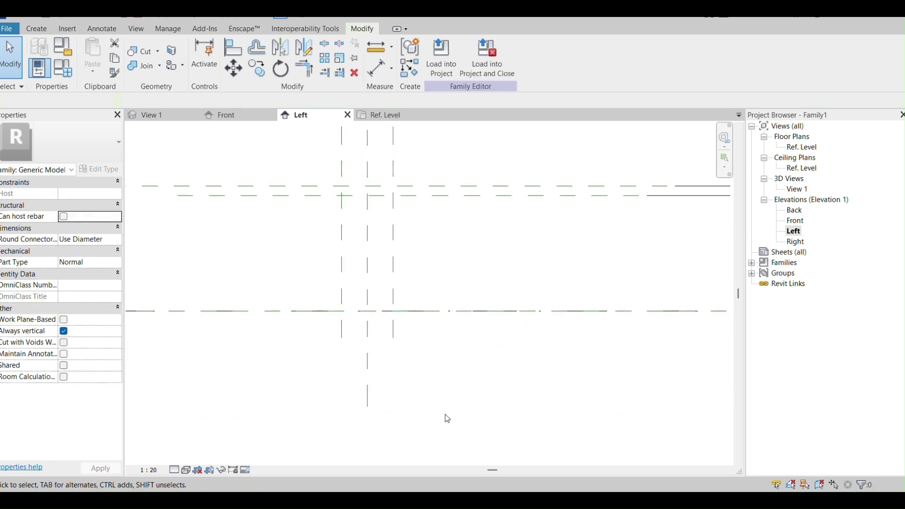
{"action": "scroll", "coordinate": [369, 341], "scroll_direction": "up", "scroll_amount": 3}
{"action": "left_click", "coordinate": [366, 344]}
{"action": "left_click", "coordinate": [404, 323]}
{"action": "left_click", "coordinate": [571, 393]}
{"action": "scroll", "coordinate": [422, 351], "scroll_direction": "down", "scroll_amount": 2}
{"action": "middle_click_drag", "start_coordinate": [422, 351], "coordinate": [413, 326]}
{"action": "key", "text": "Escape"}
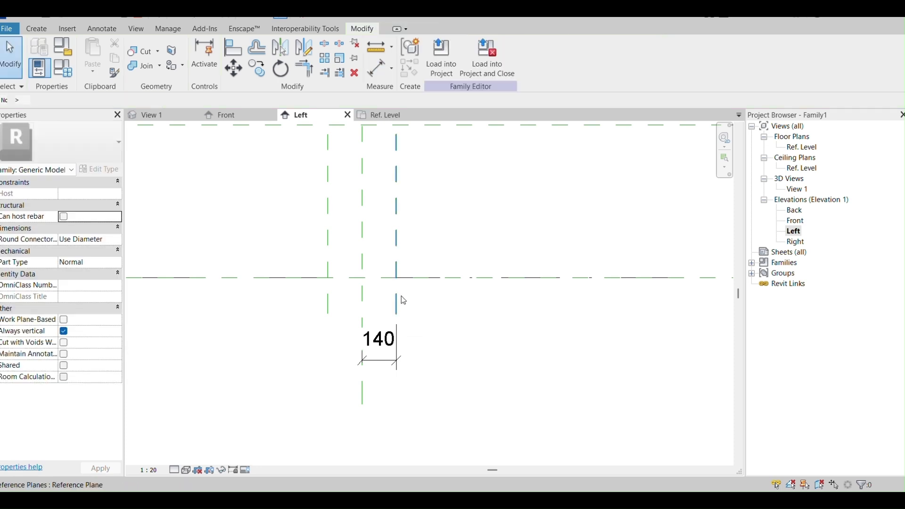
Set the distance from the centre plane to the right vertical plane to 25, and delete that dimension.
{"action": "left_click", "coordinate": [400, 298]}
{"action": "left_click", "coordinate": [380, 342]}
{"action": "type", "text": "2"}
{"action": "key", "text": "Return"}
{"action": "left_click", "coordinate": [491, 368]}
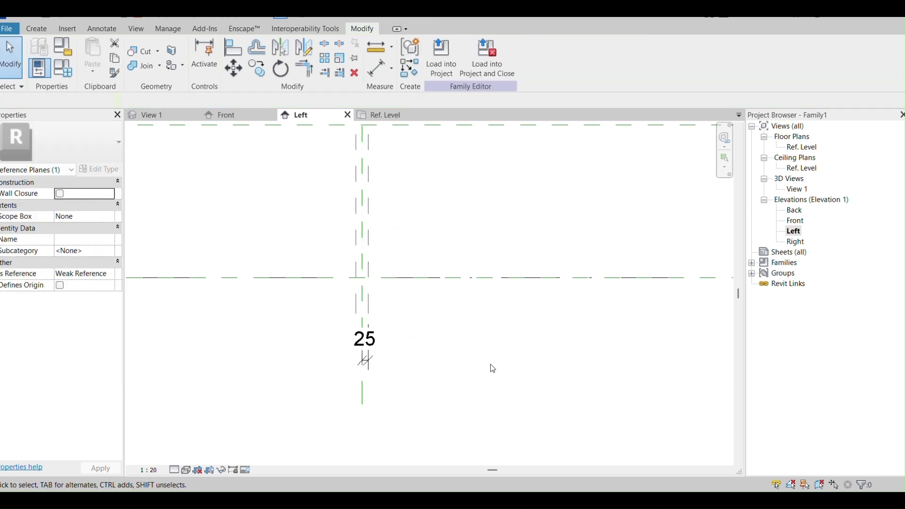
{"action": "scroll", "coordinate": [386, 370], "scroll_direction": "down", "scroll_amount": 2}
{"action": "left_click", "coordinate": [376, 366]}
{"action": "key", "text": "Delete"}
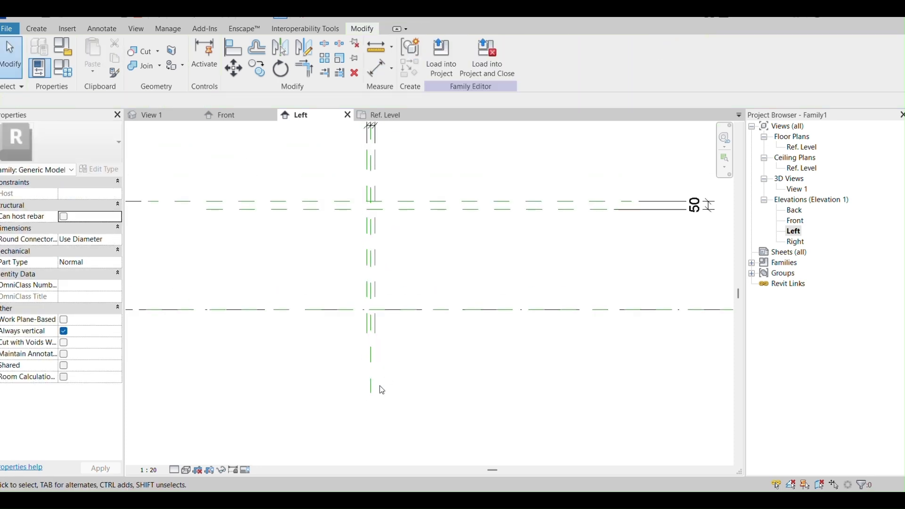
Examine the equality dimension and the crossing of the closely spaced horizontal and vertical reference planes.
{"action": "scroll", "coordinate": [380, 369], "scroll_direction": "down", "scroll_amount": 3}
{"action": "scroll", "coordinate": [388, 285], "scroll_direction": "up", "scroll_amount": 2}
{"action": "left_click", "coordinate": [373, 263]}
{"action": "scroll", "coordinate": [372, 269], "scroll_direction": "up", "scroll_amount": 4}
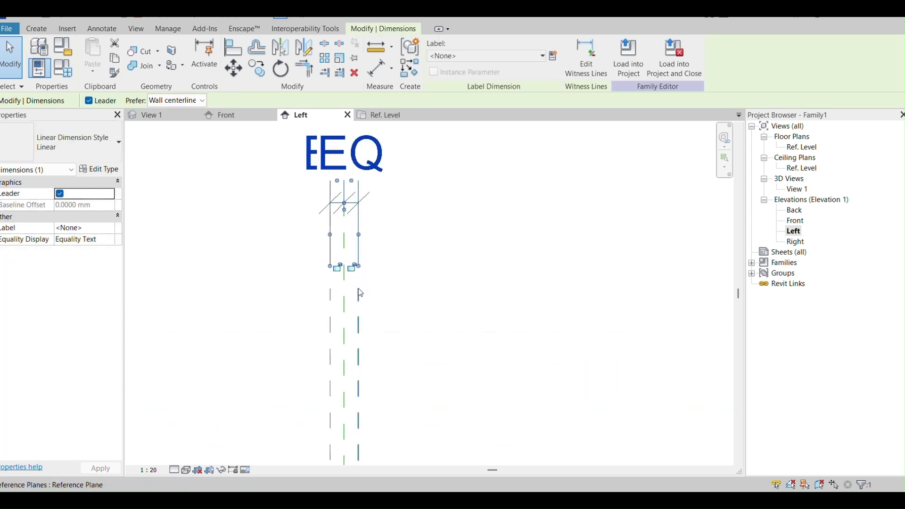
{"action": "left_click", "coordinate": [426, 240]}
{"action": "scroll", "coordinate": [432, 273], "scroll_direction": "down", "scroll_amount": 3}
{"action": "scroll", "coordinate": [428, 267], "scroll_direction": "down", "scroll_amount": 2}
{"action": "scroll", "coordinate": [411, 377], "scroll_direction": "up", "scroll_amount": 4}
{"action": "middle_click_drag", "start_coordinate": [531, 376], "coordinate": [486, 342]}
{"action": "scroll", "coordinate": [472, 264], "scroll_direction": "down", "scroll_amount": 1}
{"action": "scroll", "coordinate": [454, 330], "scroll_direction": "up", "scroll_amount": 4}
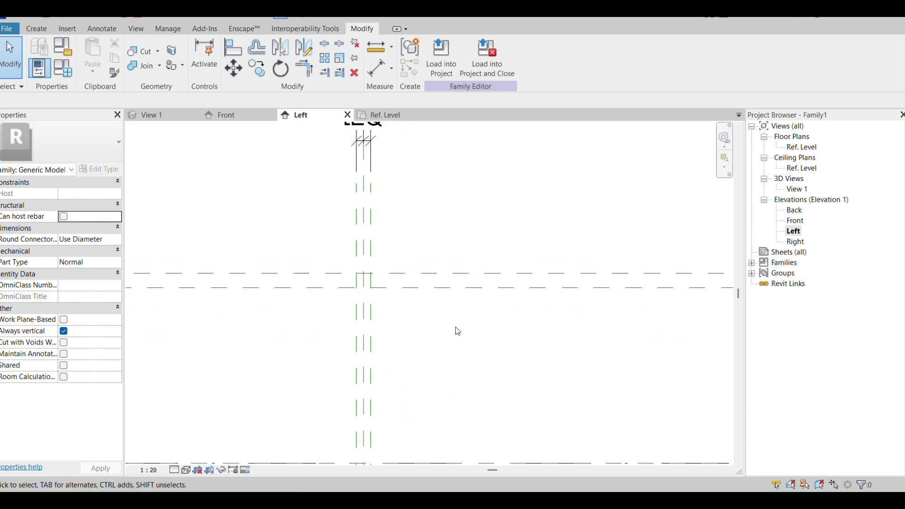
Start an extrusion and sketch a 50 by 50 rectangle between the outer vertical planes and the two closely spaced horizontal planes.
{"action": "left_click", "coordinate": [34, 30]}
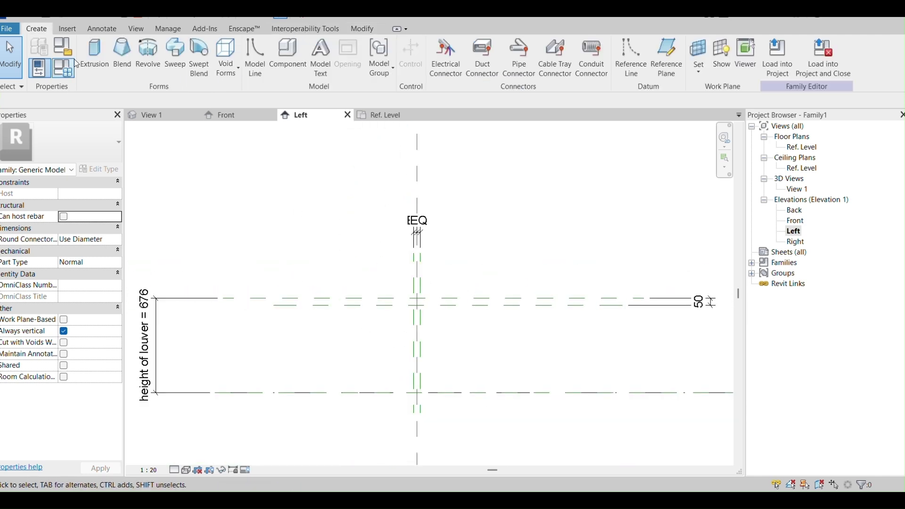
{"action": "left_click", "coordinate": [92, 62]}
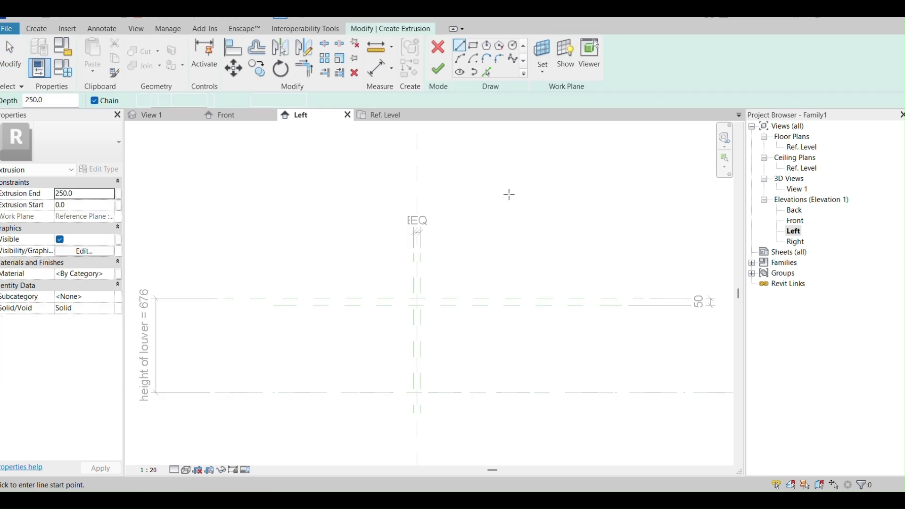
{"action": "left_click", "coordinate": [474, 46]}
{"action": "scroll", "coordinate": [424, 313], "scroll_direction": "up", "scroll_amount": 5}
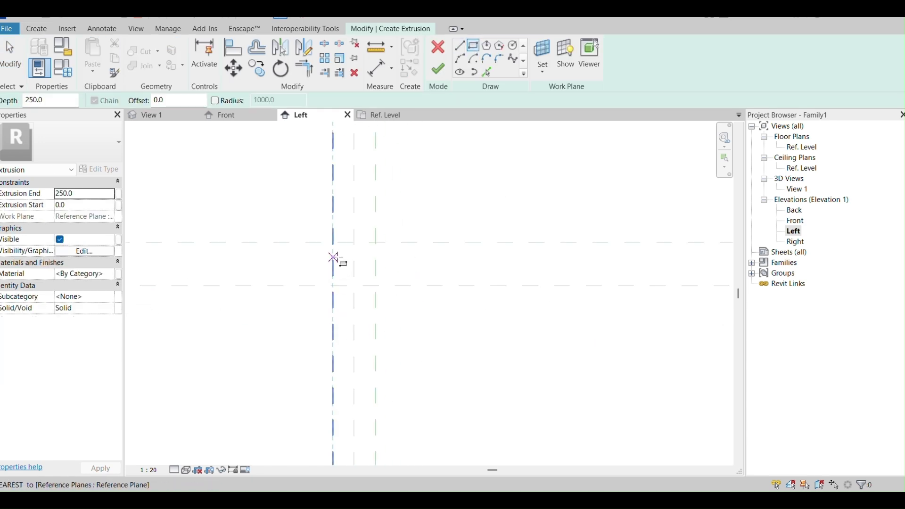
{"action": "left_click", "coordinate": [333, 243]}
{"action": "left_click", "coordinate": [376, 286]}
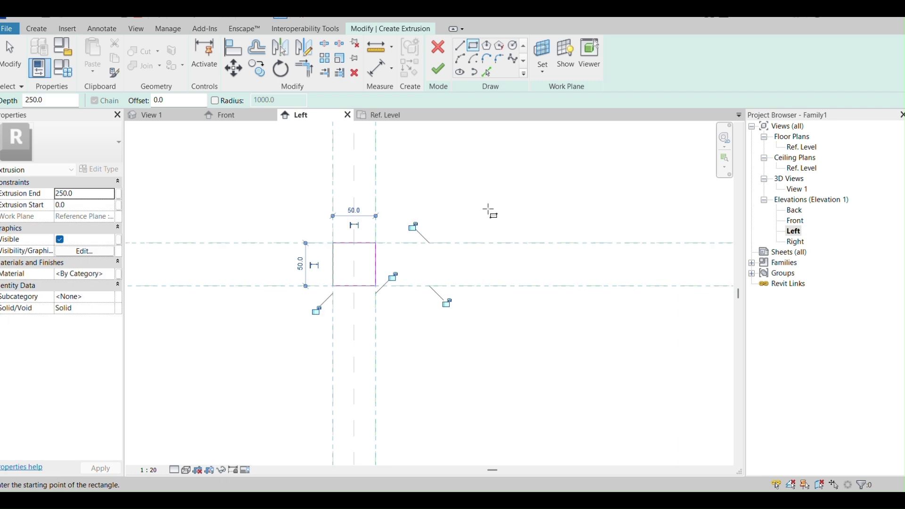
Lock all four sides of the square profile to their reference planes and finish the extrusion.
{"action": "left_click", "coordinate": [414, 226]}
{"action": "left_click", "coordinate": [393, 276]}
{"action": "left_click", "coordinate": [448, 304]}
{"action": "left_click", "coordinate": [317, 311]}
{"action": "key", "text": "Escape"}
{"action": "key", "text": "Escape"}
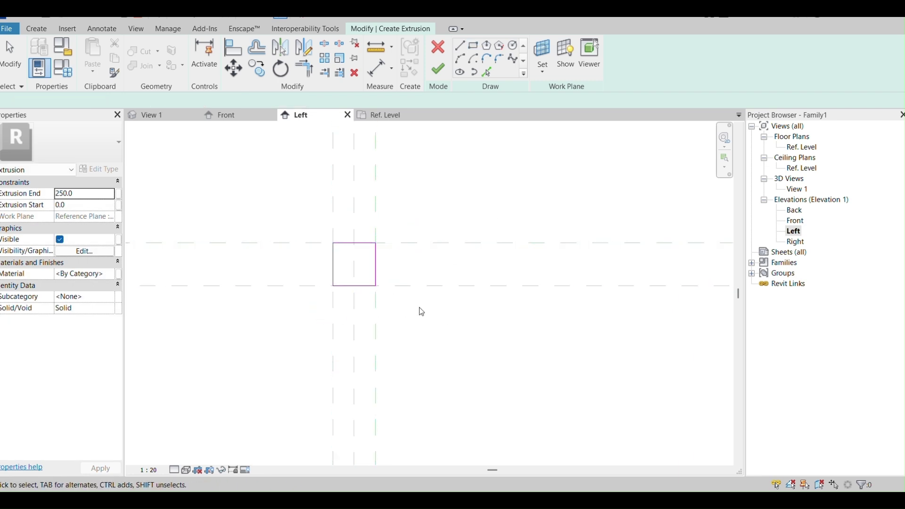
{"action": "left_click", "coordinate": [438, 70]}
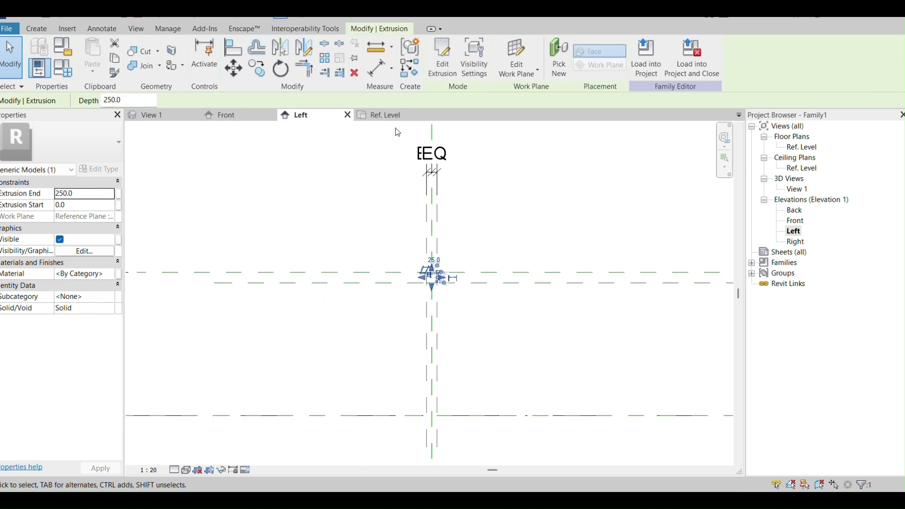
In the Ref. Level plan, stretch the extrusion's ends to the left and right reference planes, from -900 to 900, and lock them.
{"action": "left_click", "coordinate": [382, 115]}
{"action": "scroll", "coordinate": [424, 372], "scroll_direction": "up", "scroll_amount": 4}
{"action": "middle_click_drag", "start_coordinate": [388, 335], "coordinate": [404, 383]}
{"action": "scroll", "coordinate": [403, 383], "scroll_direction": "down", "scroll_amount": 3}
{"action": "scroll", "coordinate": [397, 381], "scroll_direction": "up", "scroll_amount": 1}
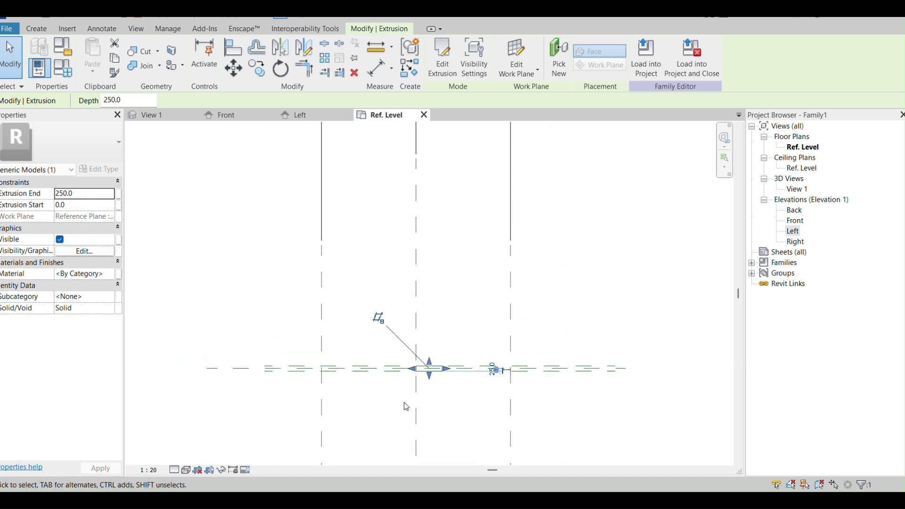
{"action": "left_click_drag", "start_coordinate": [413, 369], "coordinate": [322, 371]}
{"action": "scroll", "coordinate": [455, 380], "scroll_direction": "up", "scroll_amount": 2}
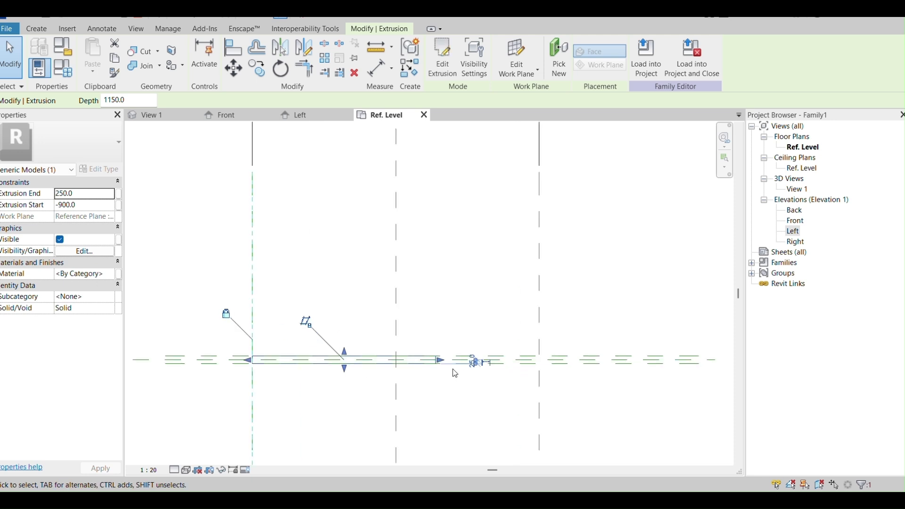
{"action": "left_click_drag", "start_coordinate": [441, 360], "coordinate": [542, 360]}
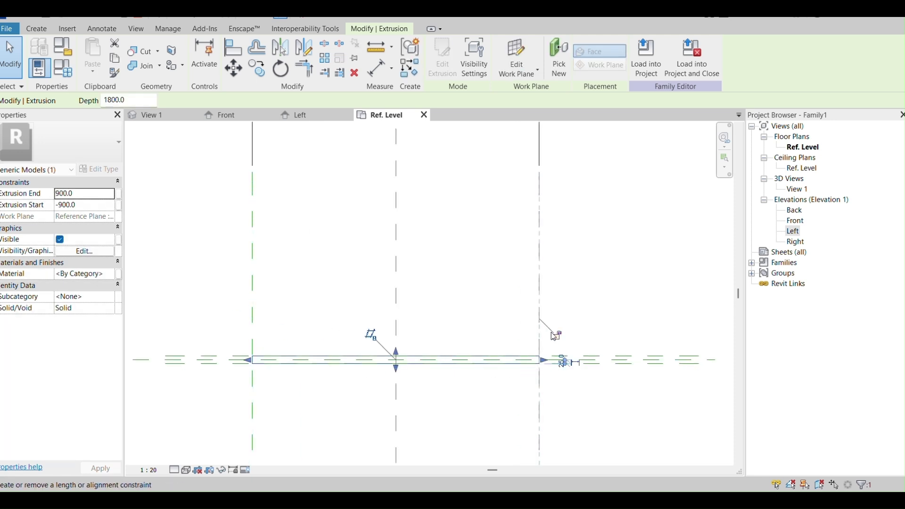
{"action": "left_click", "coordinate": [487, 251]}
{"action": "scroll", "coordinate": [490, 235], "scroll_direction": "down", "scroll_amount": 1}
{"action": "scroll", "coordinate": [384, 232], "scroll_direction": "down", "scroll_amount": 1}
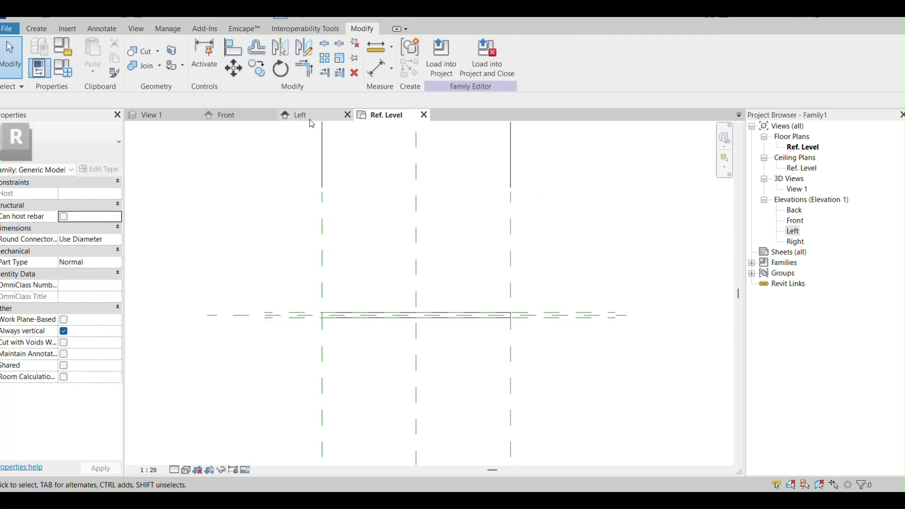
Examine the square frame profile at the crossing of the reference planes in the Left elevation.
{"action": "left_click", "coordinate": [308, 116]}
{"action": "scroll", "coordinate": [412, 289], "scroll_direction": "down", "scroll_amount": 1}
{"action": "middle_click_drag", "start_coordinate": [356, 364], "coordinate": [428, 365]}
{"action": "scroll", "coordinate": [503, 295], "scroll_direction": "up", "scroll_amount": 3}
{"action": "scroll", "coordinate": [471, 341], "scroll_direction": "down", "scroll_amount": 3}
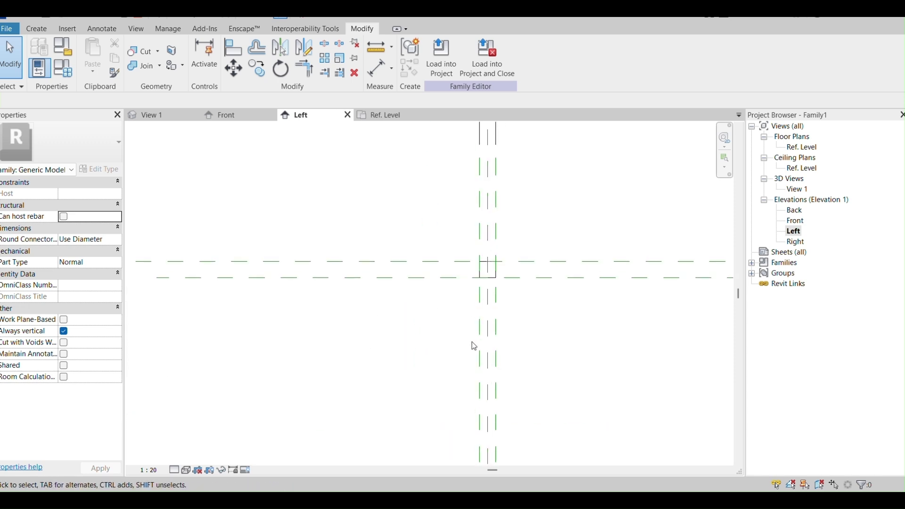
{"action": "middle_click_drag", "start_coordinate": [517, 351], "coordinate": [506, 350]}
{"action": "scroll", "coordinate": [474, 290], "scroll_direction": "up", "scroll_amount": 4}
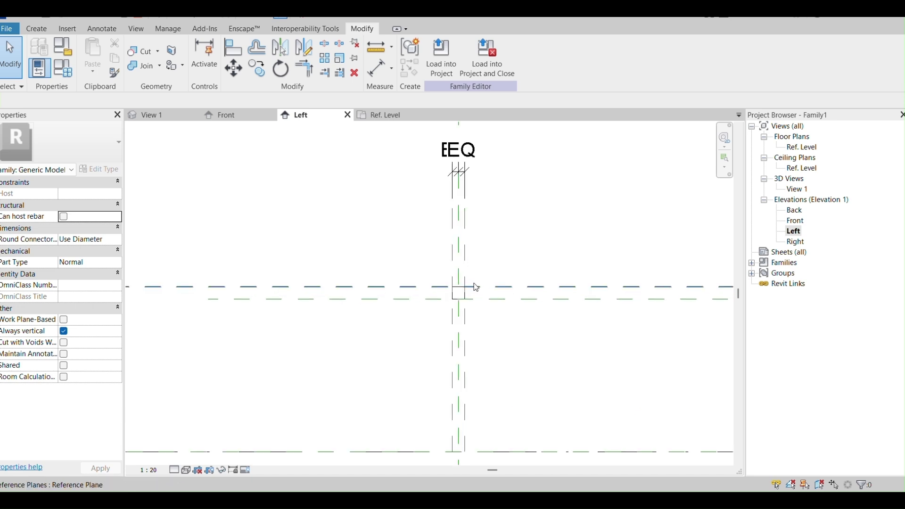
{"action": "scroll", "coordinate": [466, 309], "scroll_direction": "down", "scroll_amount": 3}
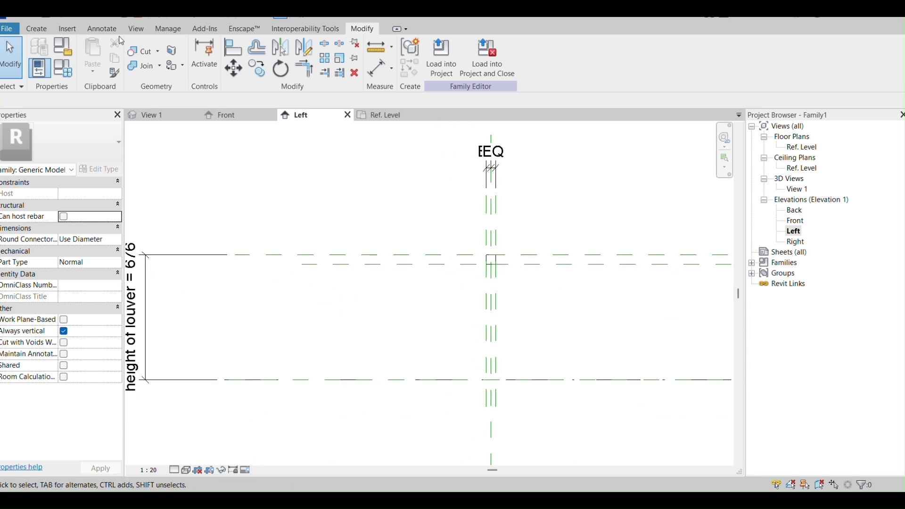
Draw a reference line about 295 long at 45° from the midpoint of the profile's lower edge, sloping down to the left.
{"action": "left_click", "coordinate": [36, 28]}
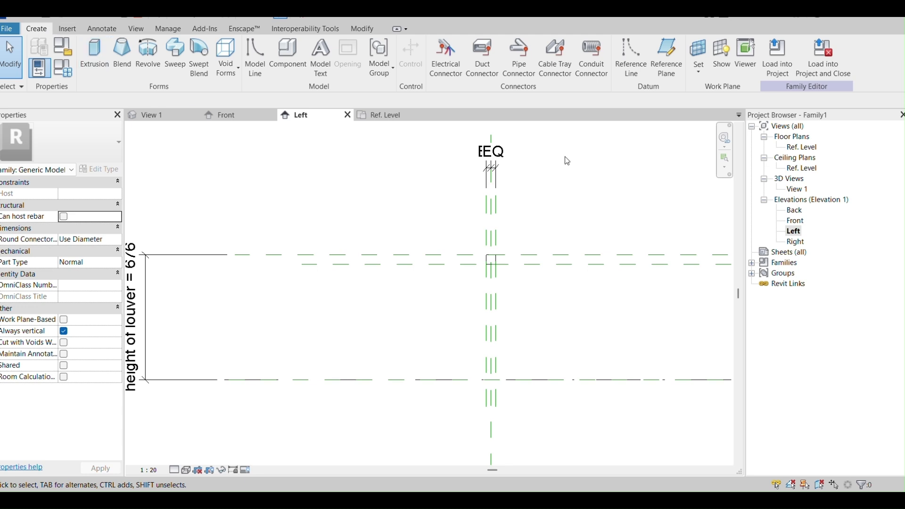
{"action": "left_click", "coordinate": [631, 57]}
{"action": "scroll", "coordinate": [509, 264], "scroll_direction": "up", "scroll_amount": 5}
{"action": "scroll", "coordinate": [452, 313], "scroll_direction": "up", "scroll_amount": 2}
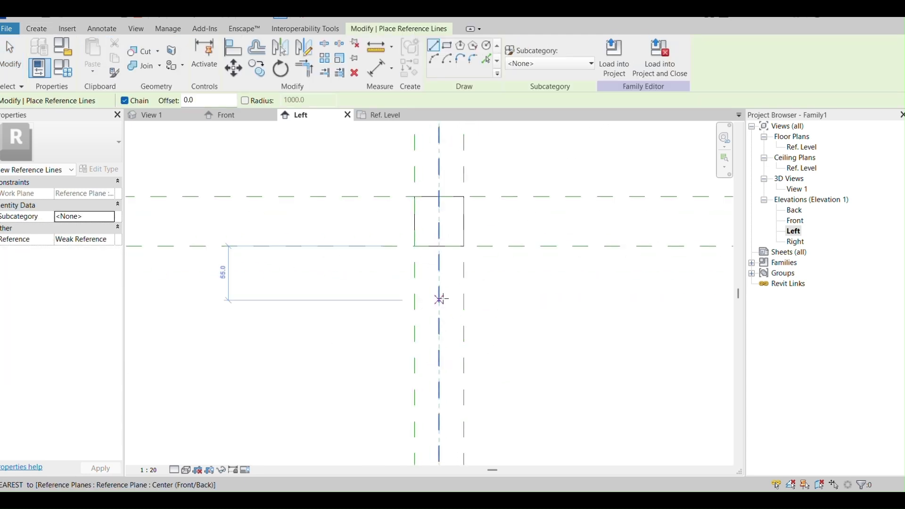
{"action": "left_click", "coordinate": [439, 248]}
{"action": "middle_click_drag", "start_coordinate": [332, 369], "coordinate": [450, 292]}
{"action": "scroll", "coordinate": [422, 337], "scroll_direction": "down", "scroll_amount": 2}
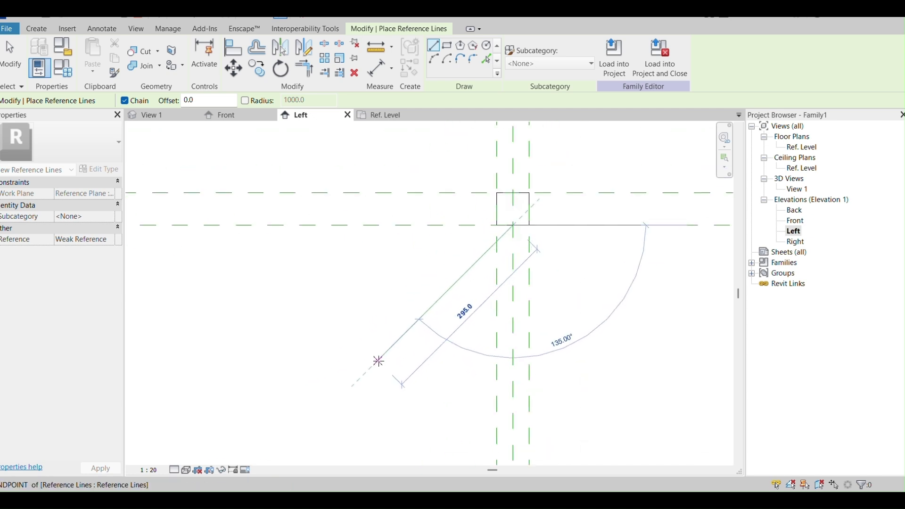
{"action": "left_click", "coordinate": [378, 361]}
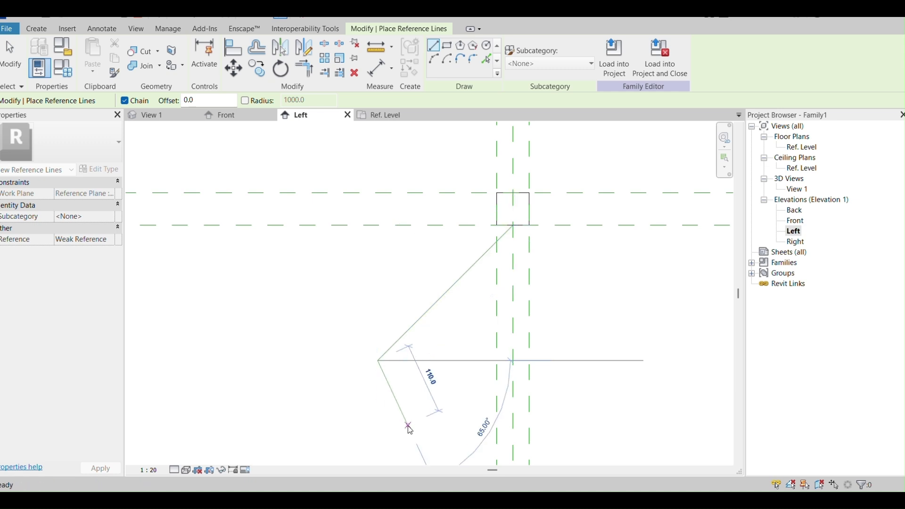
{"action": "key", "text": "Escape"}
{"action": "key", "text": "Escape"}
Make the diagonal reference line's temporary length dimension permanent and move it farther away from the line.
{"action": "scroll", "coordinate": [381, 361], "scroll_direction": "down", "scroll_amount": 2}
{"action": "left_click", "coordinate": [407, 329]}
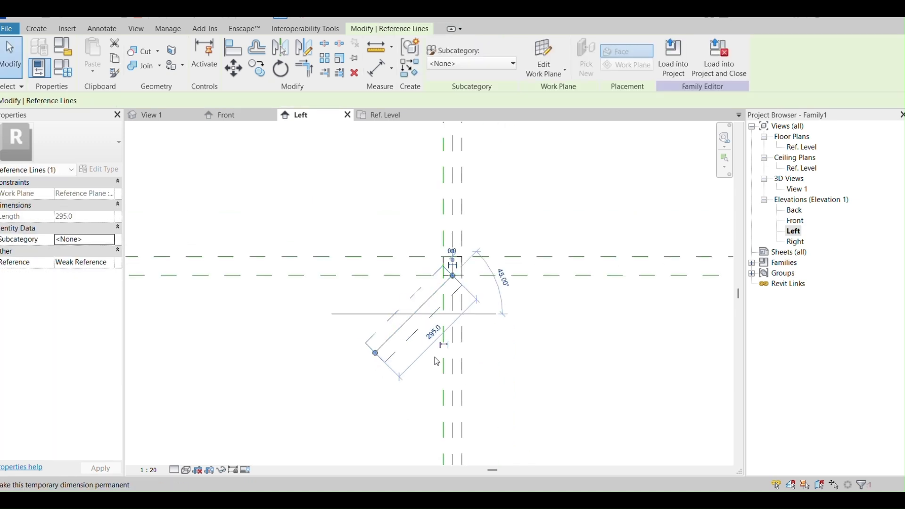
{"action": "scroll", "coordinate": [401, 339], "scroll_direction": "up", "scroll_amount": 2}
{"action": "scroll", "coordinate": [391, 344], "scroll_direction": "down", "scroll_amount": 2}
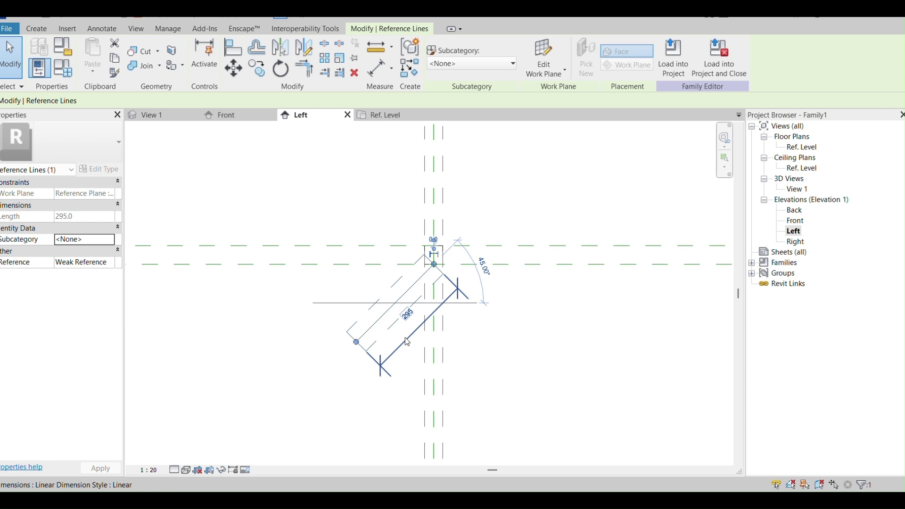
{"action": "left_click", "coordinate": [405, 339]}
{"action": "left_click_drag", "start_coordinate": [406, 339], "coordinate": [465, 405]}
{"action": "scroll", "coordinate": [391, 318], "scroll_direction": "down", "scroll_amount": 2}
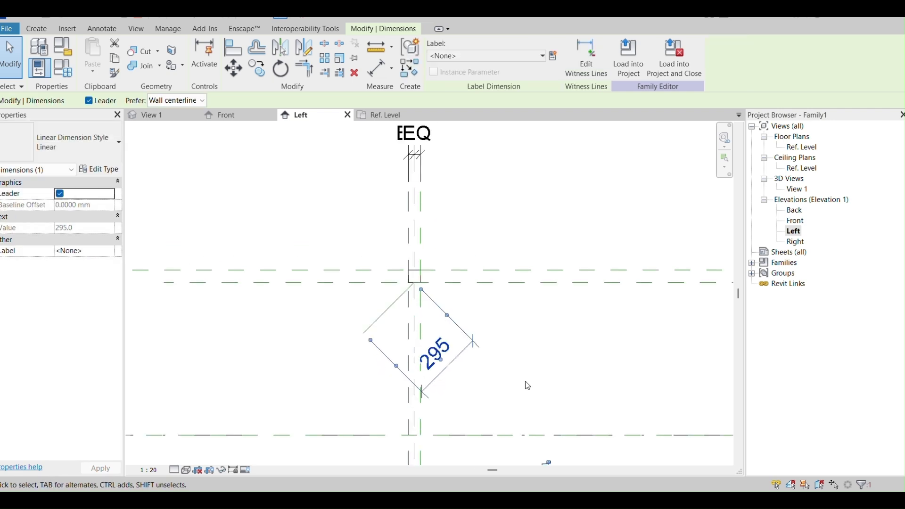
{"action": "left_click", "coordinate": [571, 316]}
Label the reference line's length dimension with a new instance parameter named "length glass".
{"action": "scroll", "coordinate": [538, 323], "scroll_direction": "down", "scroll_amount": 2}
{"action": "left_click", "coordinate": [498, 341]}
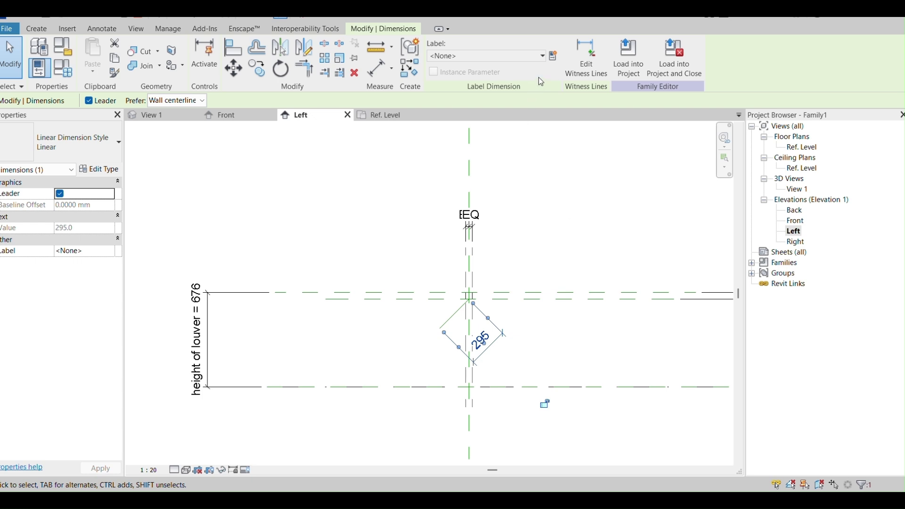
{"action": "left_click", "coordinate": [558, 60]}
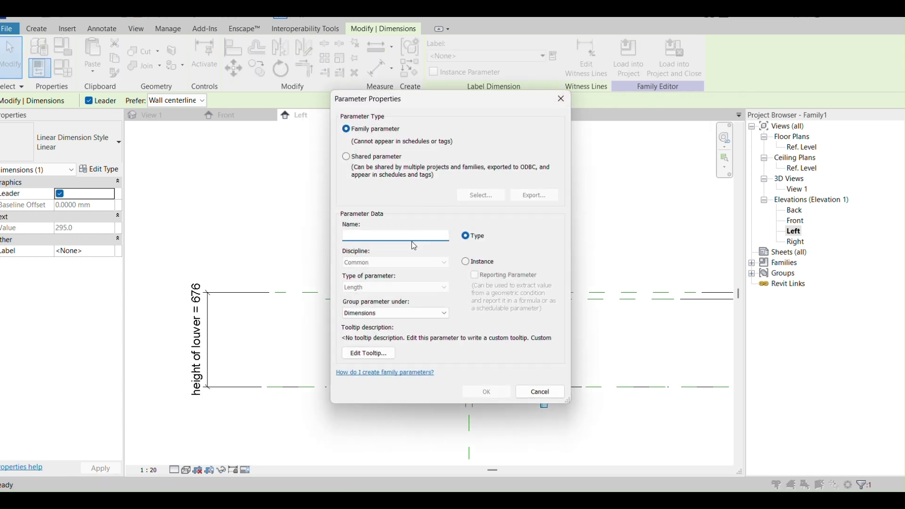
{"action": "left_click", "coordinate": [476, 260]}
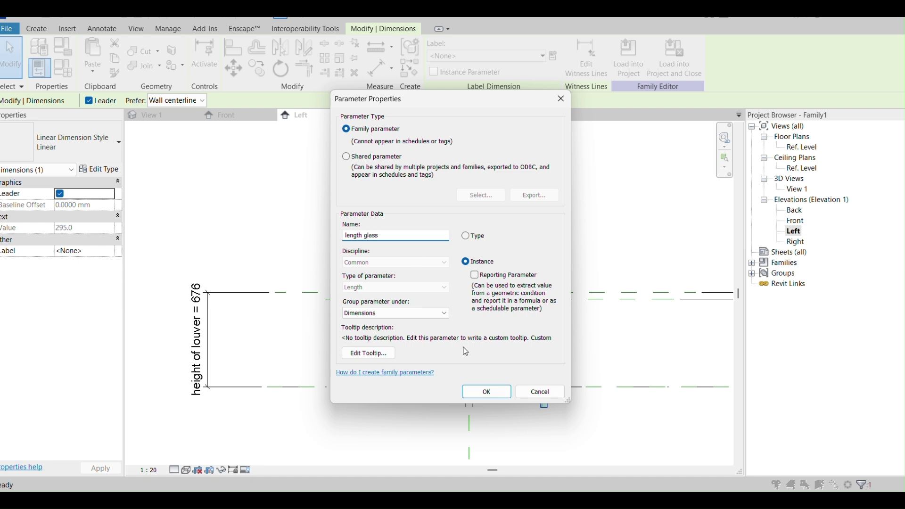
{"action": "left_click", "coordinate": [476, 393]}
{"action": "scroll", "coordinate": [387, 359], "scroll_direction": "down", "scroll_amount": 1}
{"action": "key", "text": "Escape"}
{"action": "scroll", "coordinate": [469, 352], "scroll_direction": "up", "scroll_amount": 3}
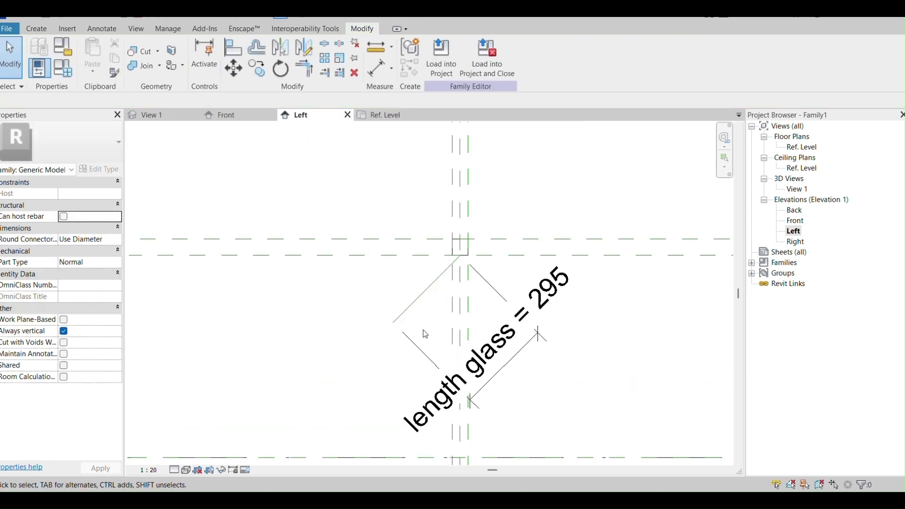
{"action": "scroll", "coordinate": [396, 330], "scroll_direction": "down", "scroll_amount": 1}
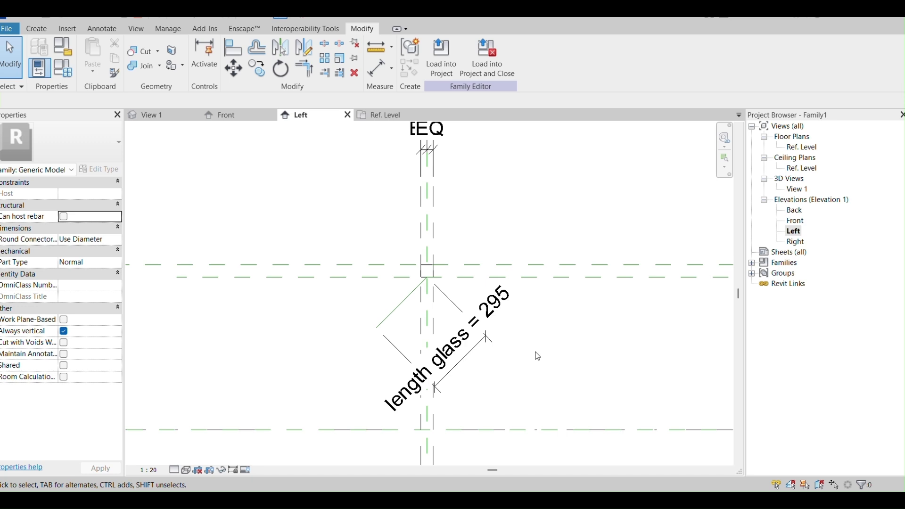
{"action": "left_click", "coordinate": [405, 309]}
{"action": "left_click", "coordinate": [377, 204]}
{"action": "left_click", "coordinate": [379, 71]}
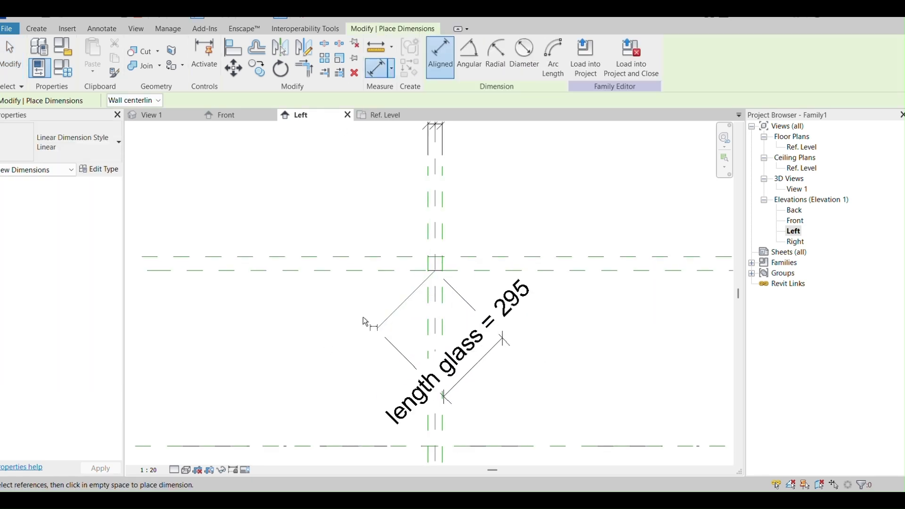
{"action": "scroll", "coordinate": [436, 298], "scroll_direction": "up", "scroll_amount": 1}
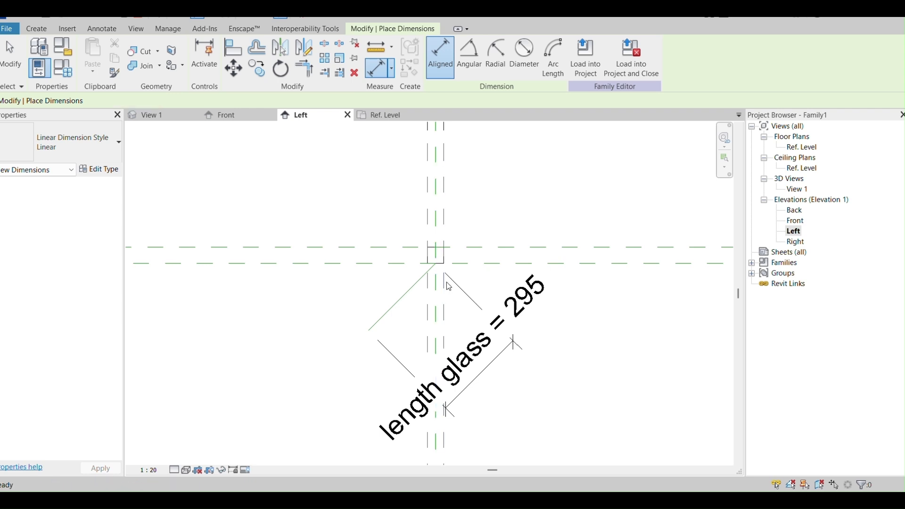
{"action": "key", "text": "Escape"}
{"action": "key", "text": "Escape"}
Align the upper endpoint of the diagonal reference line with the lower of the two closely spaced horizontal planes and lock it.
{"action": "left_click", "coordinate": [233, 47]}
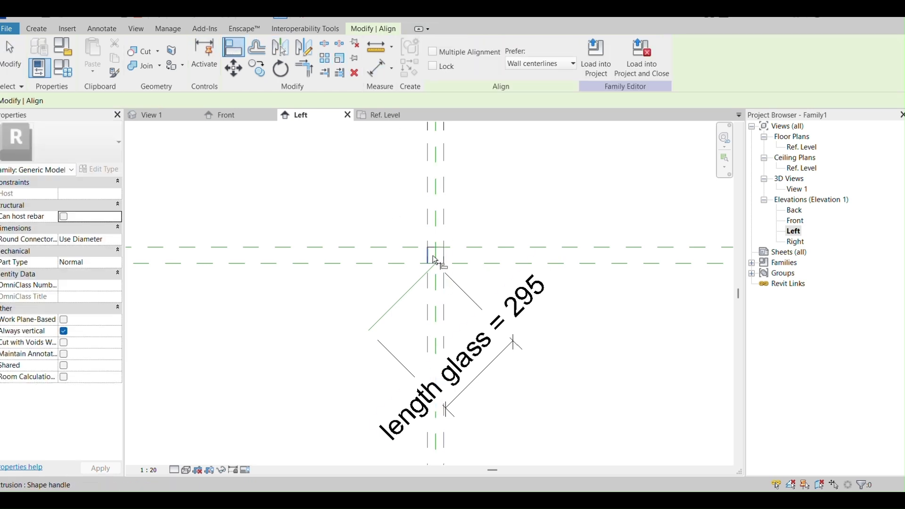
{"action": "scroll", "coordinate": [435, 253], "scroll_direction": "up", "scroll_amount": 2}
{"action": "scroll", "coordinate": [444, 262], "scroll_direction": "up", "scroll_amount": 3}
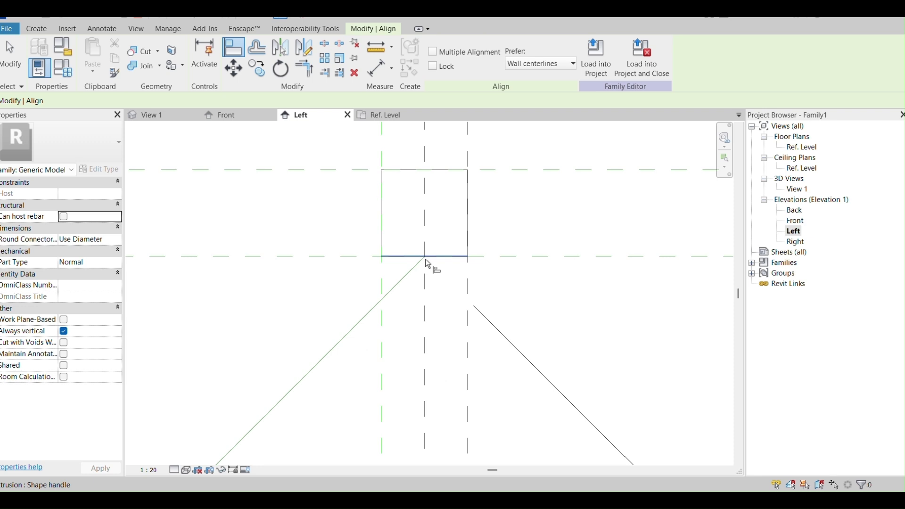
{"action": "scroll", "coordinate": [427, 270], "scroll_direction": "down", "scroll_amount": 1}
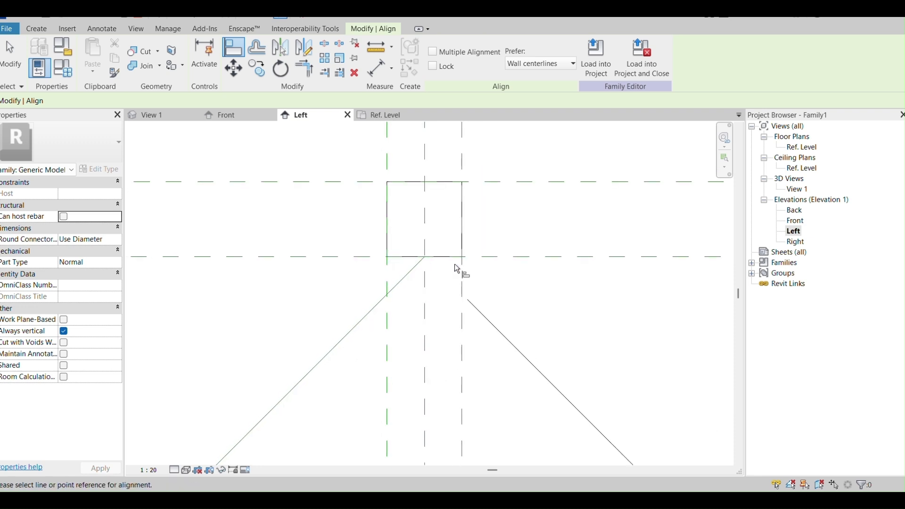
{"action": "scroll", "coordinate": [426, 259], "scroll_direction": "up", "scroll_amount": 3}
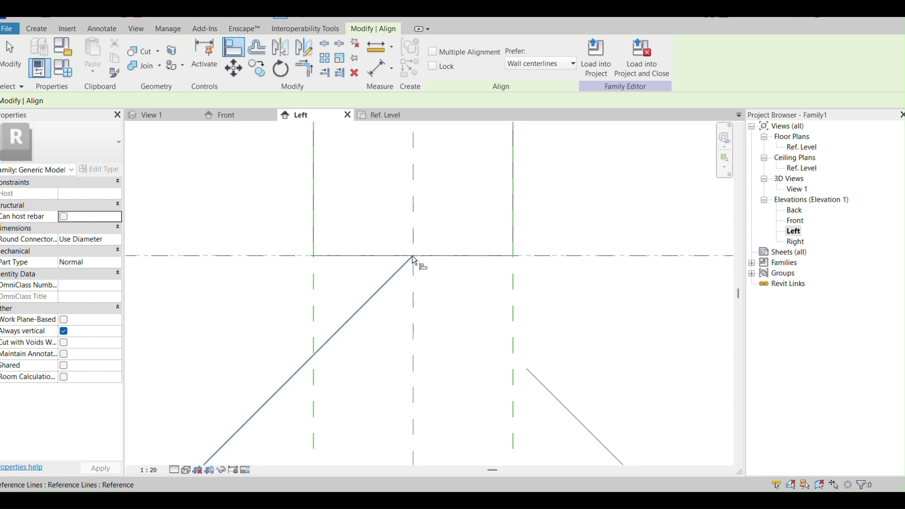
{"action": "left_click", "coordinate": [413, 258]}
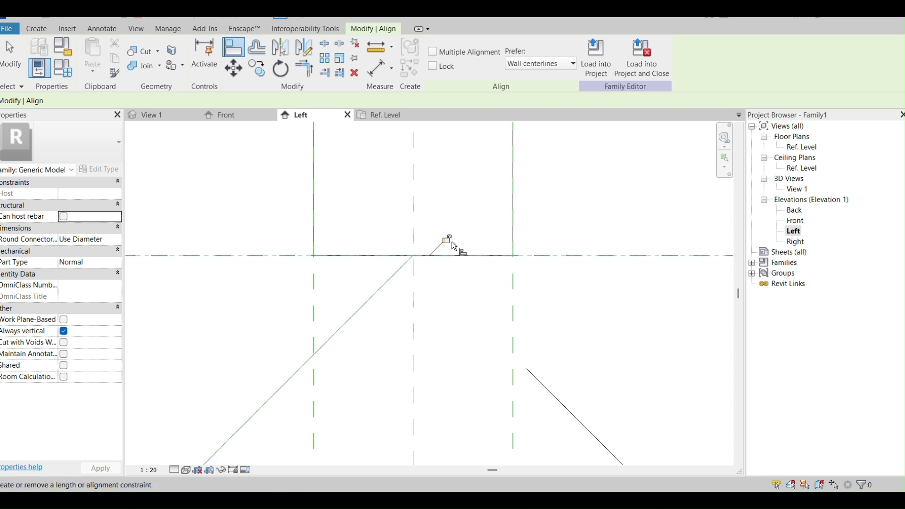
{"action": "scroll", "coordinate": [429, 275], "scroll_direction": "down", "scroll_amount": 1}
{"action": "scroll", "coordinate": [452, 210], "scroll_direction": "down", "scroll_amount": 2}
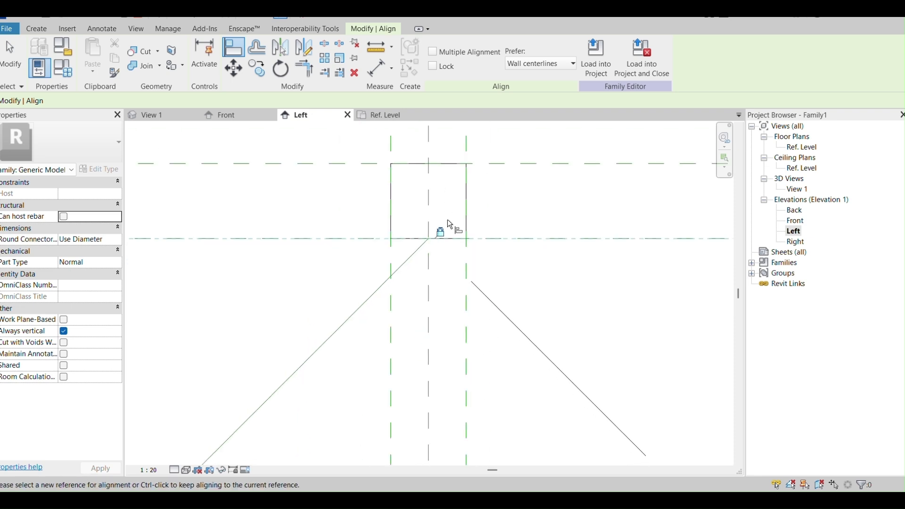
Align the same reference line endpoint with the vertical centre plane and lock it.
{"action": "left_click", "coordinate": [431, 295]}
{"action": "scroll", "coordinate": [447, 241], "scroll_direction": "up", "scroll_amount": 2}
{"action": "scroll", "coordinate": [425, 241], "scroll_direction": "up", "scroll_amount": 2}
{"action": "left_click", "coordinate": [415, 243]}
{"action": "scroll", "coordinate": [489, 244], "scroll_direction": "down", "scroll_amount": 3}
{"action": "scroll", "coordinate": [500, 314], "scroll_direction": "down", "scroll_amount": 2}
{"action": "key", "text": "Escape"}
{"action": "key", "text": "Escape"}
{"action": "scroll", "coordinate": [472, 264], "scroll_direction": "down", "scroll_amount": 2}
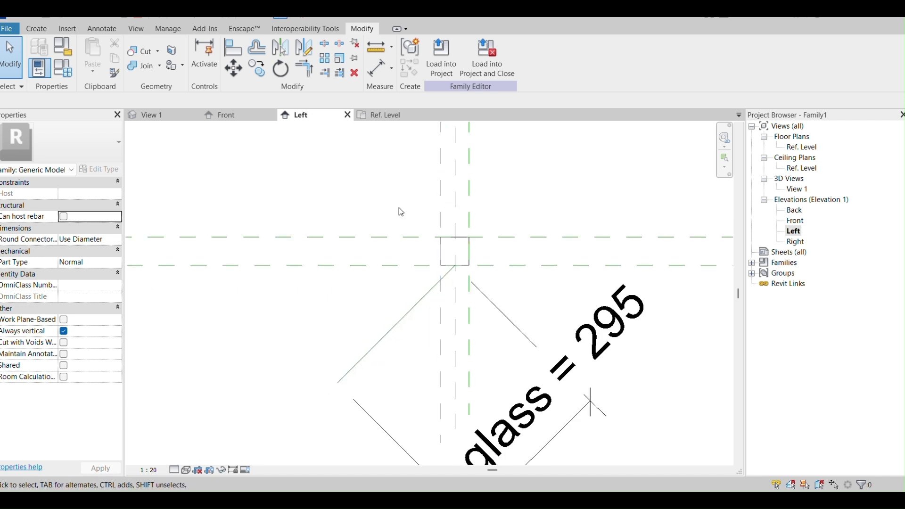
Place an angular dimension between the vertical centre plane and the diagonal reference line.
{"action": "left_click", "coordinate": [394, 73]}
{"action": "left_click", "coordinate": [400, 115]}
{"action": "left_click", "coordinate": [459, 335]}
{"action": "left_click", "coordinate": [404, 318]}
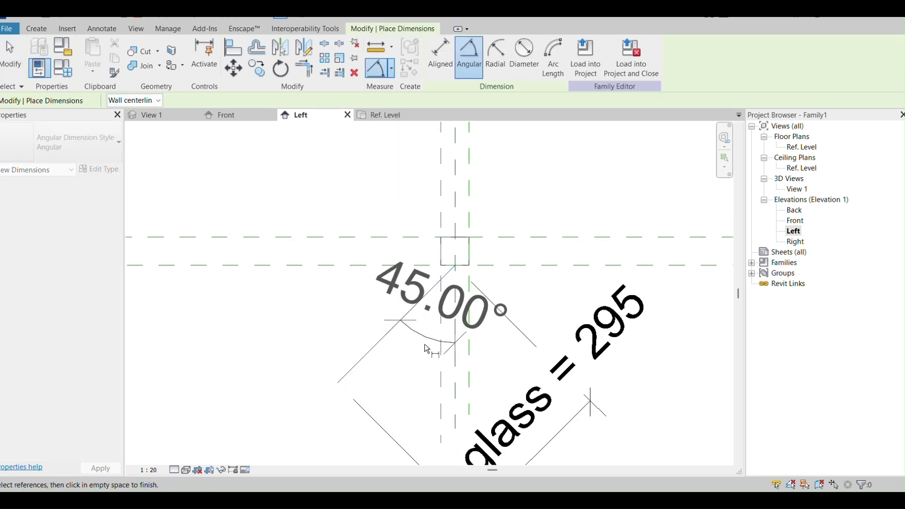
{"action": "scroll", "coordinate": [417, 349], "scroll_direction": "down", "scroll_amount": 2}
{"action": "left_click", "coordinate": [413, 388]}
{"action": "middle_click_drag", "start_coordinate": [434, 418], "coordinate": [471, 305]}
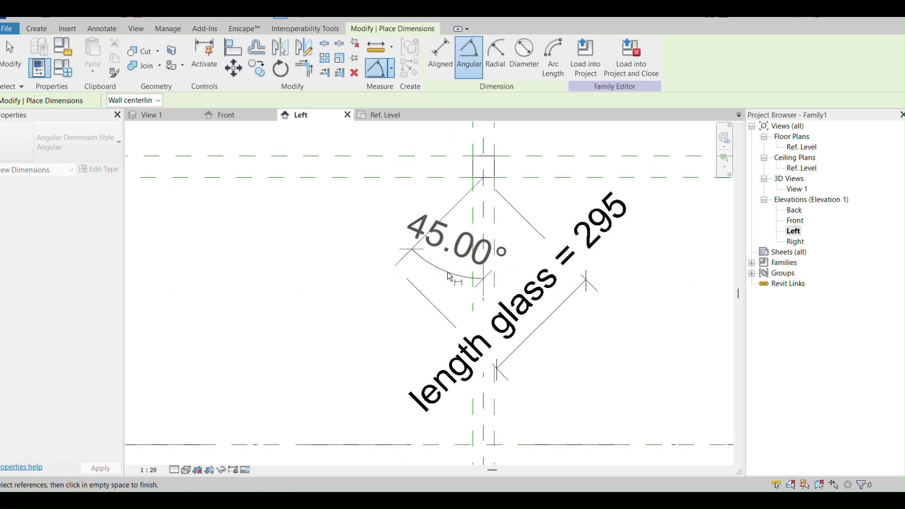
{"action": "key", "text": "Escape"}
Label the angular dimension with a new instance parameter named "rotation", grouped under Constraints.
{"action": "left_click", "coordinate": [445, 272]}
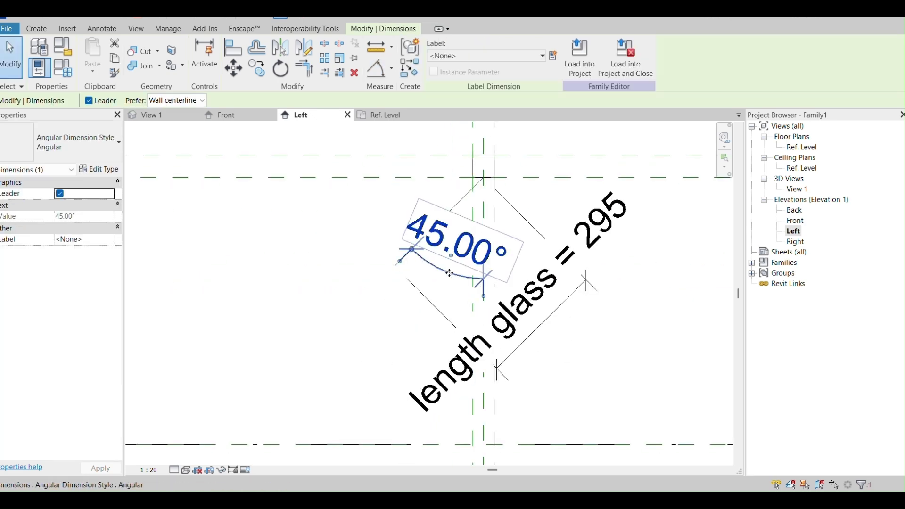
{"action": "left_click", "coordinate": [553, 56]}
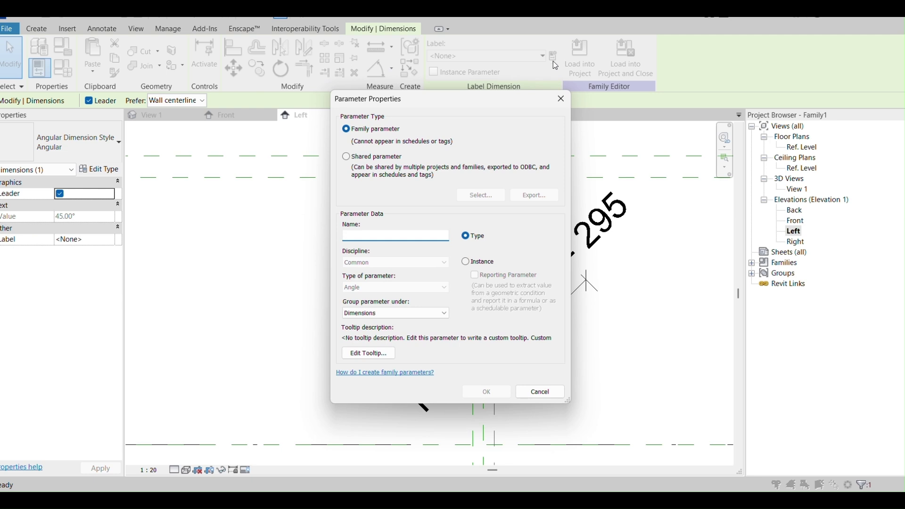
{"action": "left_click", "coordinate": [477, 264]}
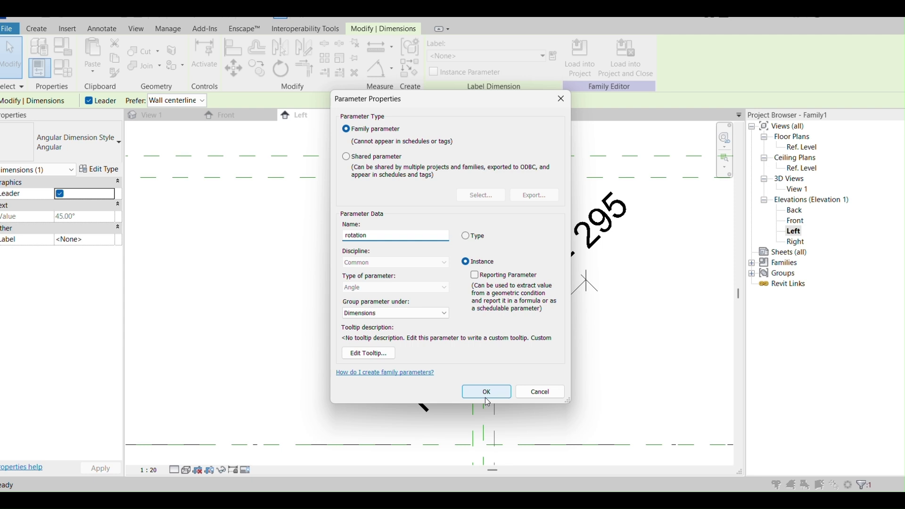
{"action": "left_click", "coordinate": [412, 314]}
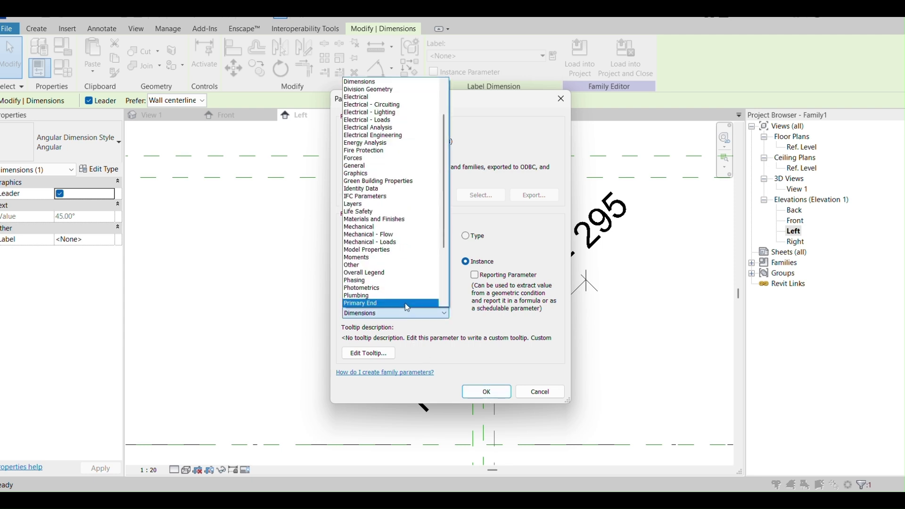
{"action": "scroll", "coordinate": [417, 198], "scroll_direction": "down", "scroll_amount": 3}
{"action": "scroll", "coordinate": [414, 225], "scroll_direction": "down", "scroll_amount": 1}
{"action": "scroll", "coordinate": [414, 228], "scroll_direction": "up", "scroll_amount": 6}
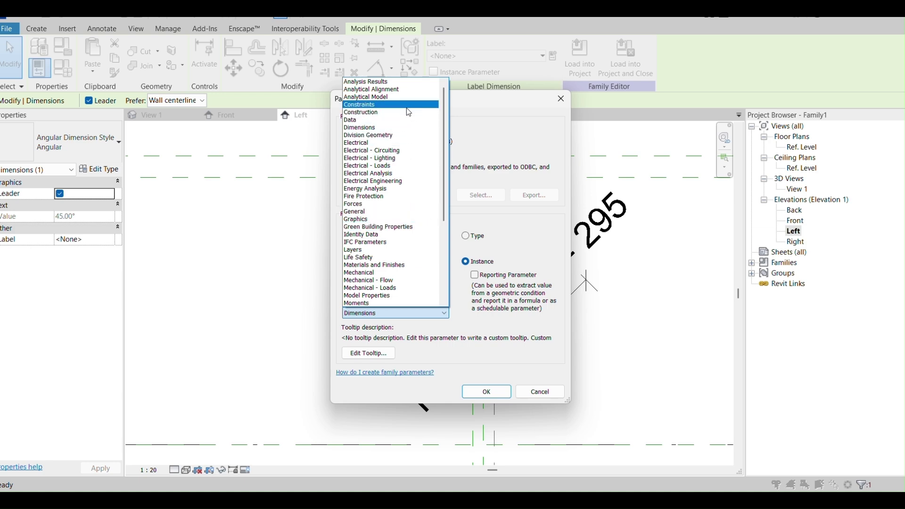
{"action": "left_click", "coordinate": [404, 104]}
{"action": "left_click", "coordinate": [476, 391]}
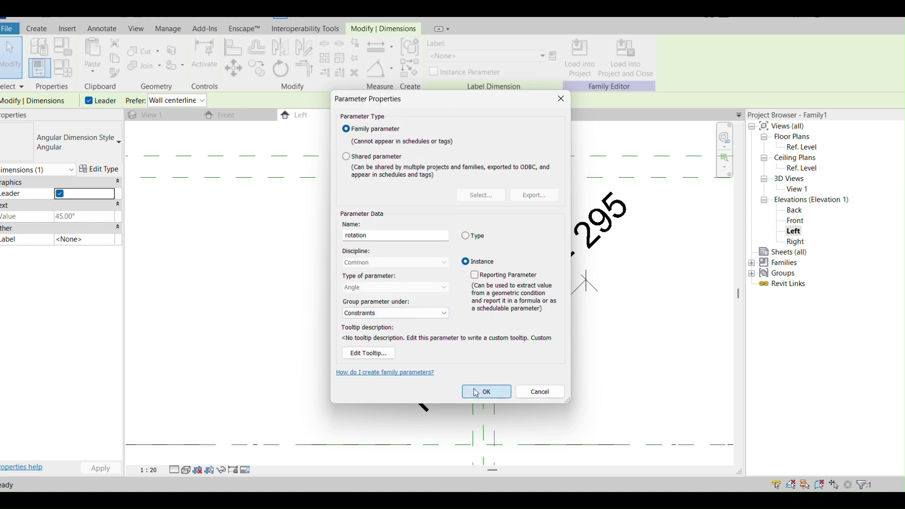
{"action": "left_click", "coordinate": [346, 343]}
{"action": "scroll", "coordinate": [508, 352], "scroll_direction": "down", "scroll_amount": 2}
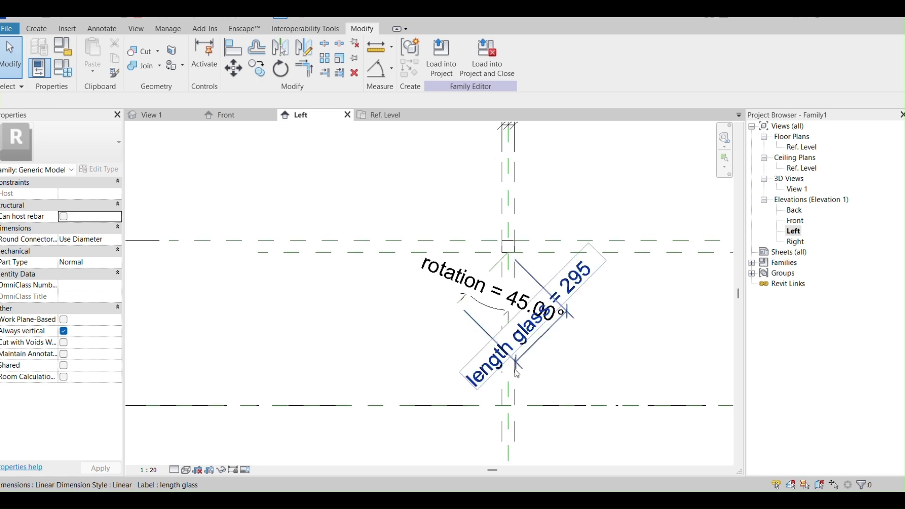
Test the reference line's movement by setting the rotation parameter to 90° and inspecting the line.
{"action": "left_click", "coordinate": [63, 68]}
{"action": "left_click_drag", "start_coordinate": [821, 307], "coordinate": [372, 304]}
{"action": "left_click_drag", "start_coordinate": [244, 68], "coordinate": [760, 65]}
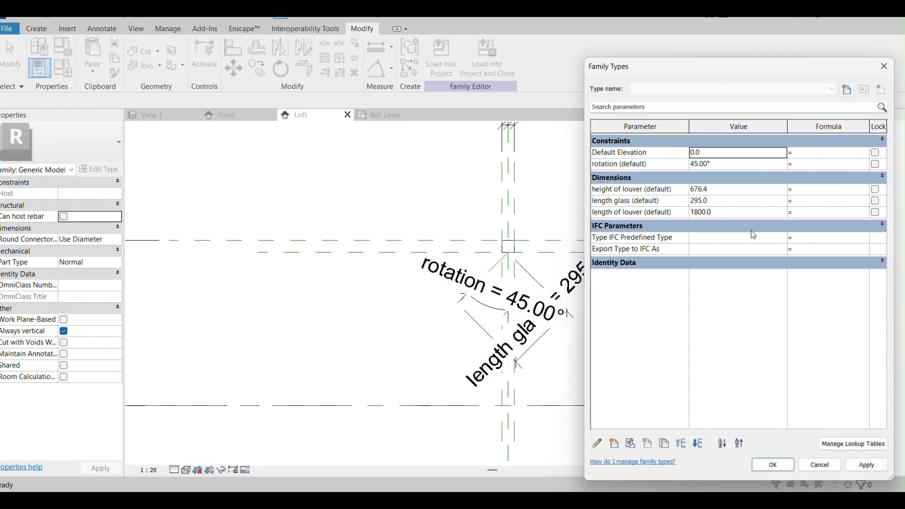
{"action": "left_click", "coordinate": [741, 162]}
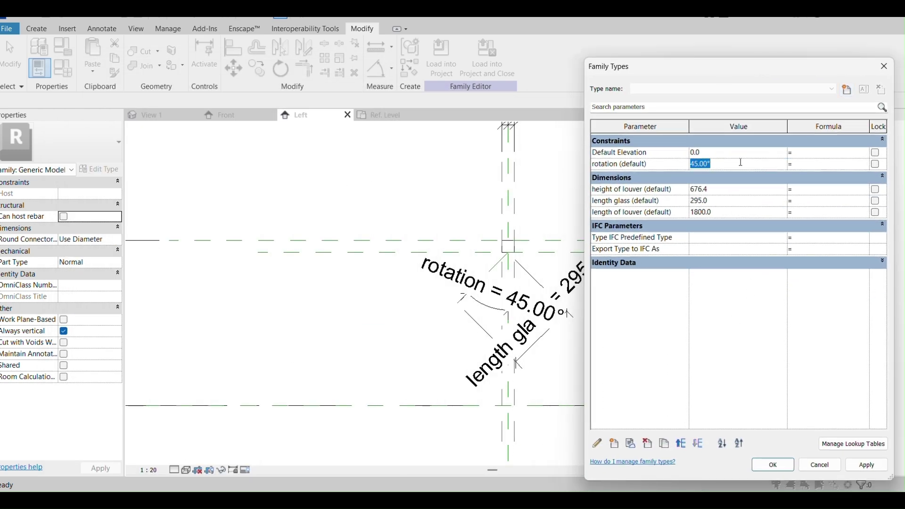
{"action": "type", "text": "90"}
{"action": "left_click", "coordinate": [778, 468]}
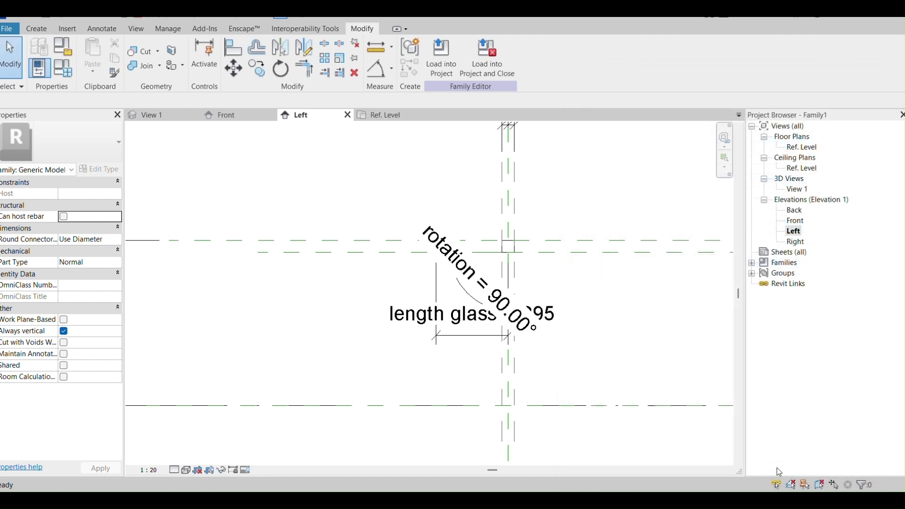
{"action": "scroll", "coordinate": [412, 234], "scroll_direction": "up", "scroll_amount": 3}
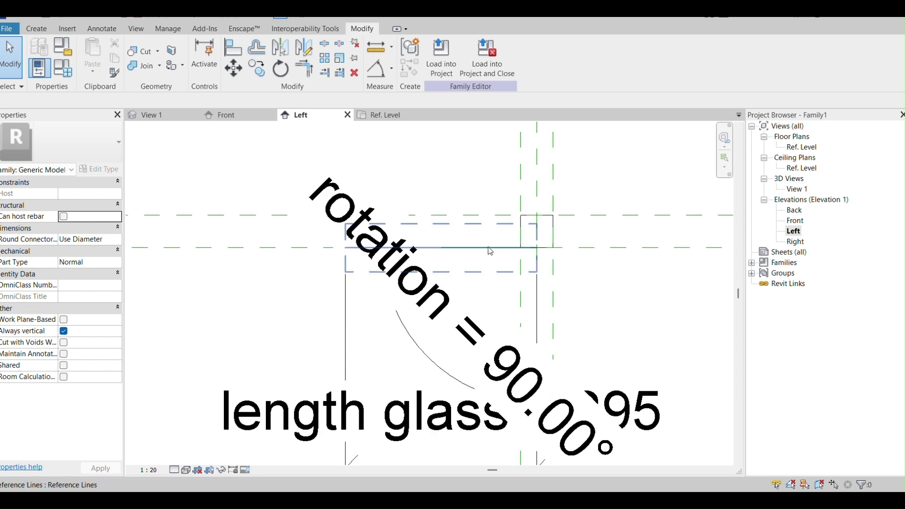
{"action": "scroll", "coordinate": [533, 266], "scroll_direction": "down", "scroll_amount": 3}
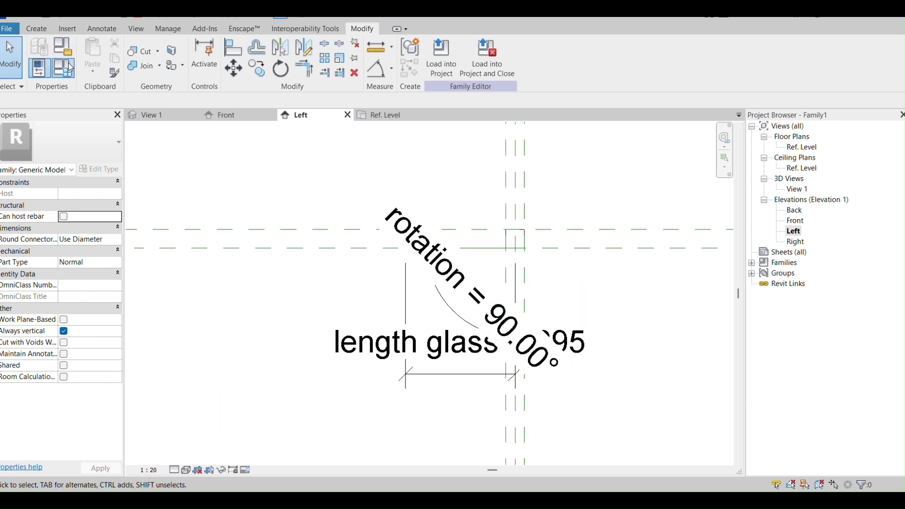
Test the vertical position of the reference line by setting the rotation parameter to 0°.
{"action": "left_click", "coordinate": [70, 65]}
{"action": "left_click", "coordinate": [738, 164]}
{"action": "type", "text": "0"}
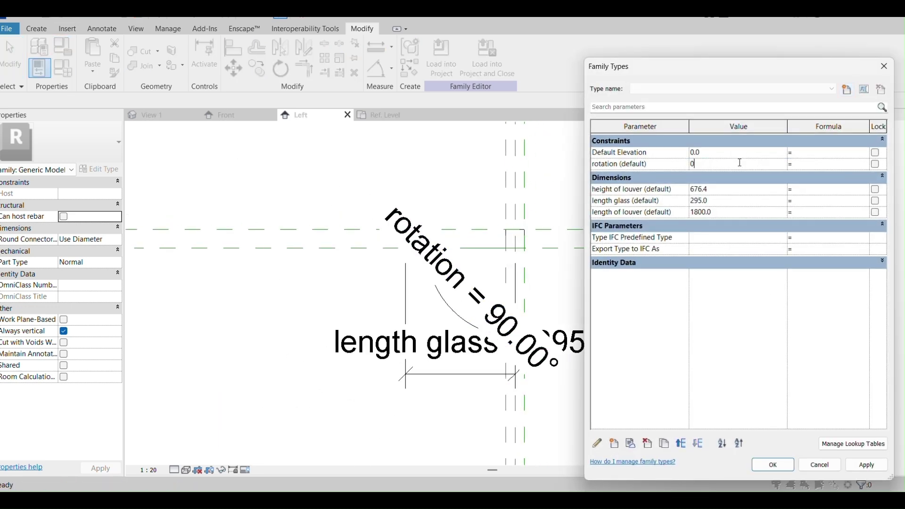
{"action": "left_click", "coordinate": [773, 465]}
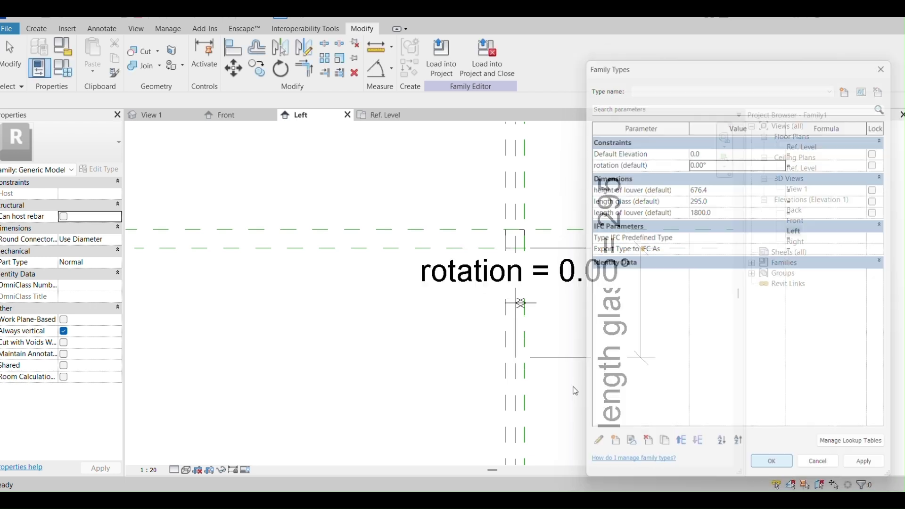
{"action": "scroll", "coordinate": [519, 316], "scroll_direction": "up", "scroll_amount": 3}
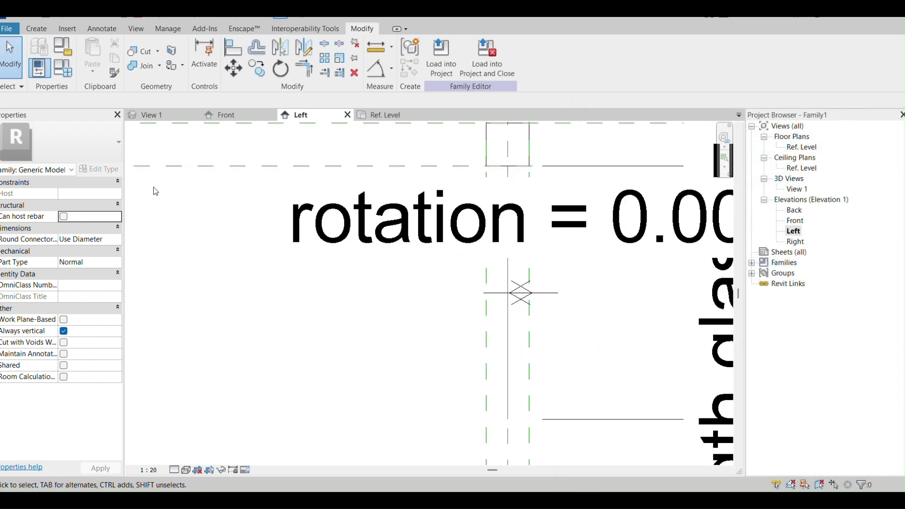
Set the rotation parameter to 30° and check the reference line's angle.
{"action": "left_click", "coordinate": [63, 69]}
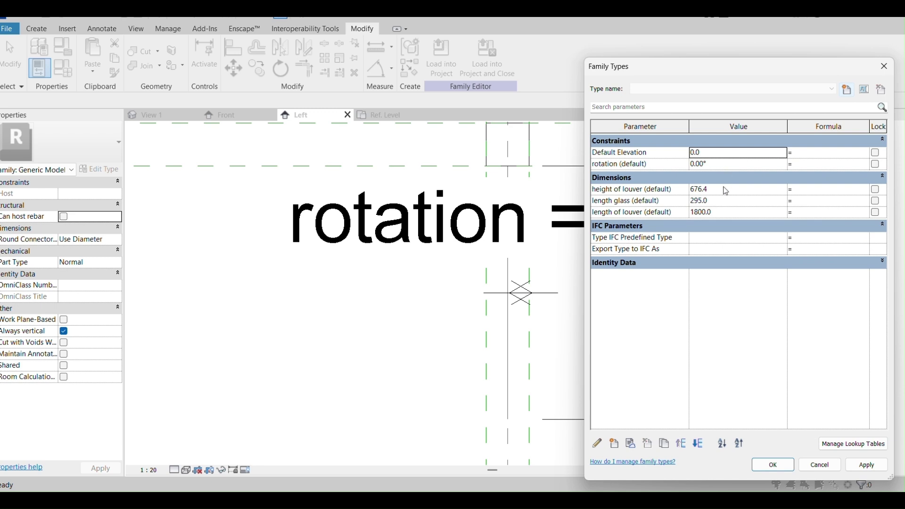
{"action": "left_click", "coordinate": [728, 164]}
{"action": "type", "text": "30"}
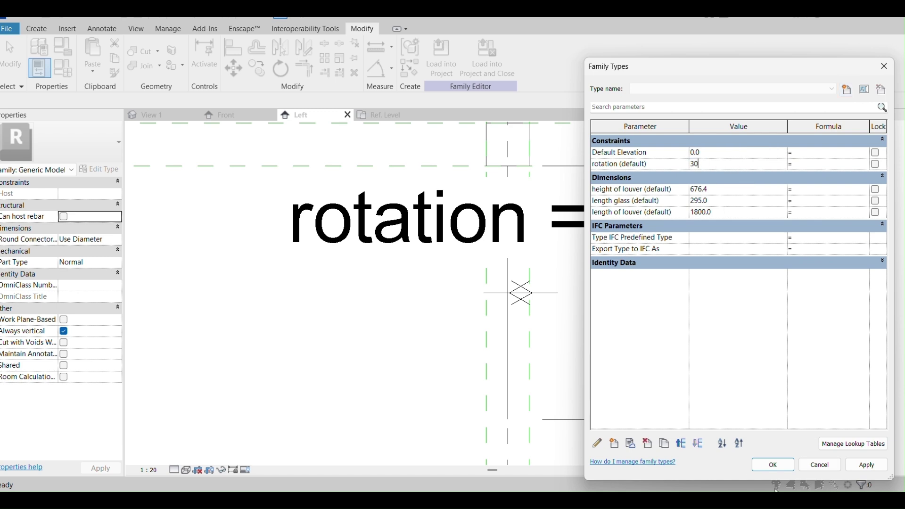
{"action": "left_click", "coordinate": [772, 464]}
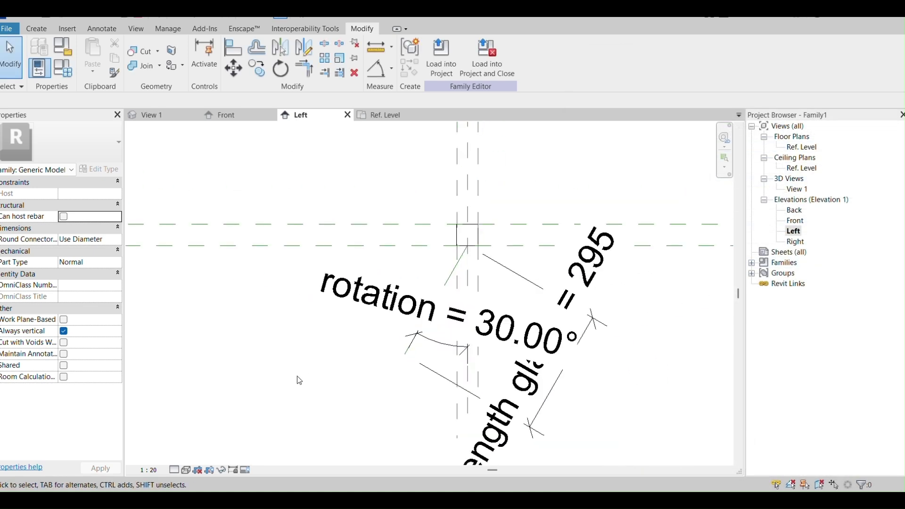
{"action": "scroll", "coordinate": [386, 357], "scroll_direction": "down", "scroll_amount": 3}
{"action": "scroll", "coordinate": [462, 345], "scroll_direction": "up", "scroll_amount": 3}
{"action": "scroll", "coordinate": [542, 354], "scroll_direction": "down", "scroll_amount": 3}
Move the rotation dimension's arc farther down from the reference line's upper endpoint.
{"action": "left_click", "coordinate": [444, 329]}
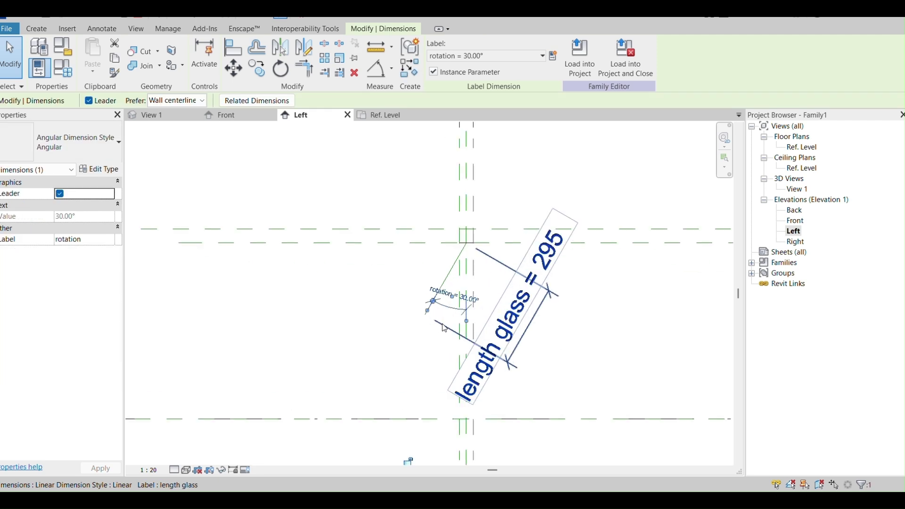
{"action": "scroll", "coordinate": [444, 325], "scroll_direction": "up", "scroll_amount": 3}
{"action": "left_click_drag", "start_coordinate": [440, 295], "coordinate": [392, 410]}
{"action": "scroll", "coordinate": [426, 200], "scroll_direction": "down", "scroll_amount": 4}
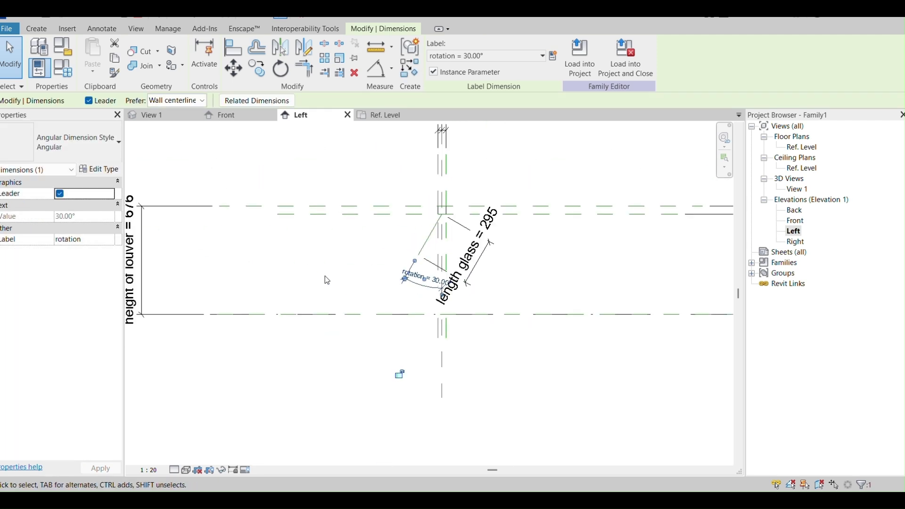
{"action": "left_click", "coordinate": [324, 270]}
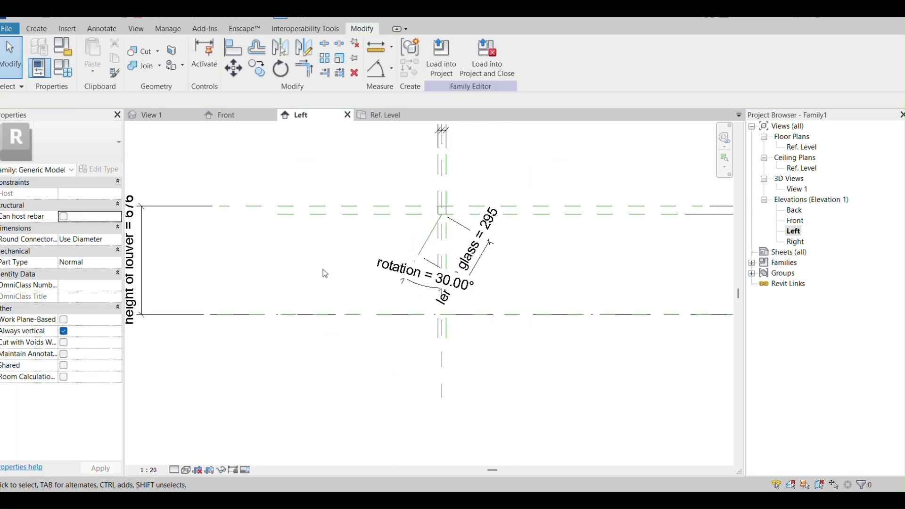
{"action": "scroll", "coordinate": [461, 253], "scroll_direction": "up", "scroll_amount": 2}
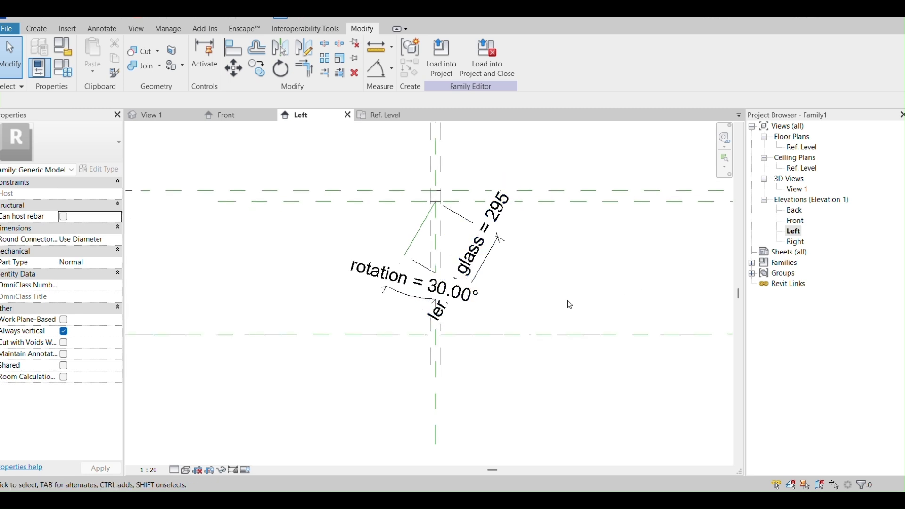
Move the length glass dimension farther away from the reference line so it clears the rotation dimension.
{"action": "scroll", "coordinate": [569, 298], "scroll_direction": "down", "scroll_amount": 3}
{"action": "left_click", "coordinate": [519, 270]}
{"action": "scroll", "coordinate": [518, 278], "scroll_direction": "up", "scroll_amount": 3}
{"action": "left_click_drag", "start_coordinate": [499, 275], "coordinate": [642, 365]}
{"action": "scroll", "coordinate": [486, 274], "scroll_direction": "down", "scroll_amount": 3}
{"action": "scroll", "coordinate": [488, 274], "scroll_direction": "down", "scroll_amount": 4}
{"action": "left_click", "coordinate": [533, 364]}
{"action": "scroll", "coordinate": [545, 298], "scroll_direction": "up", "scroll_amount": 3}
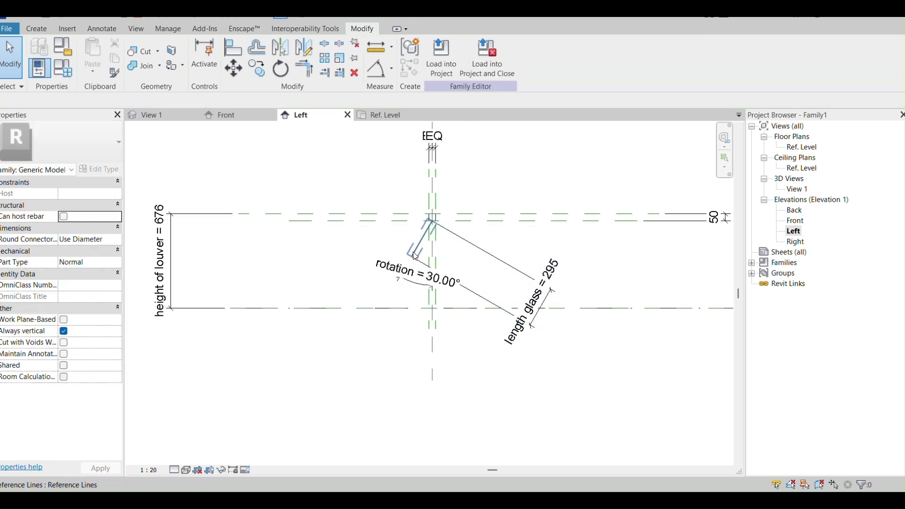
{"action": "scroll", "coordinate": [304, 264], "scroll_direction": "down", "scroll_amount": 2}
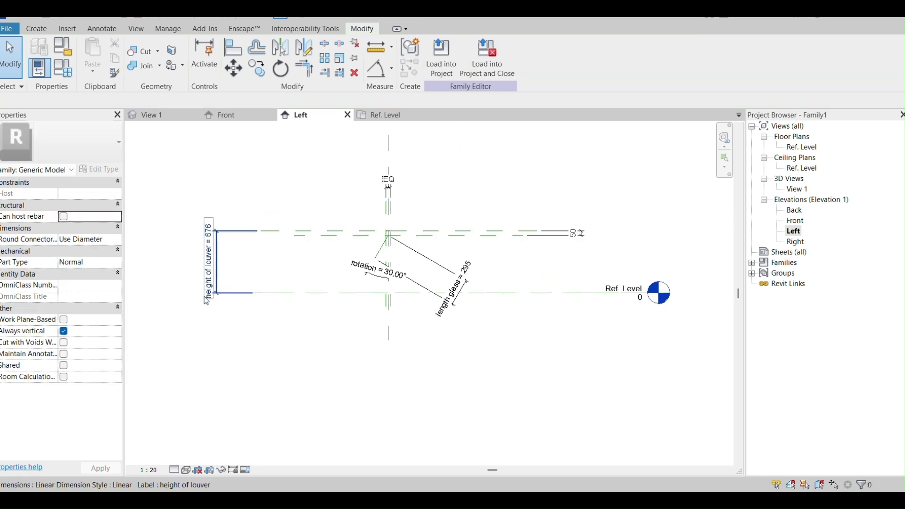
Set the height of louver parameter to 250 and inspect the updated geometry.
{"action": "left_click", "coordinate": [66, 71]}
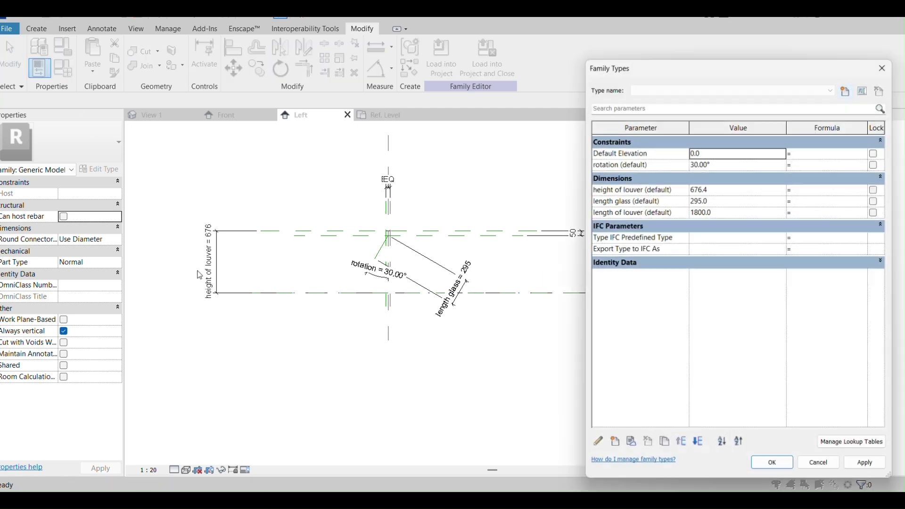
{"action": "left_click", "coordinate": [725, 204]}
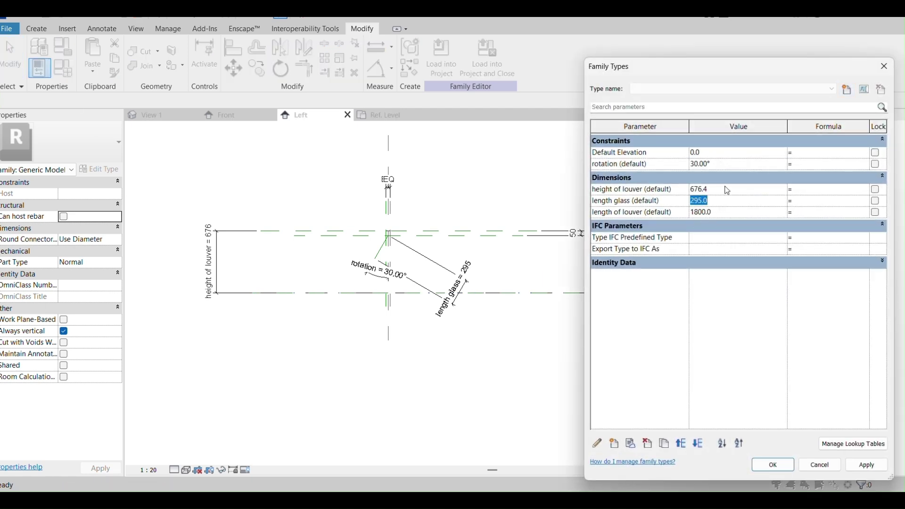
{"action": "left_click", "coordinate": [726, 188]}
{"action": "type", "text": "250"}
{"action": "left_click", "coordinate": [774, 465]}
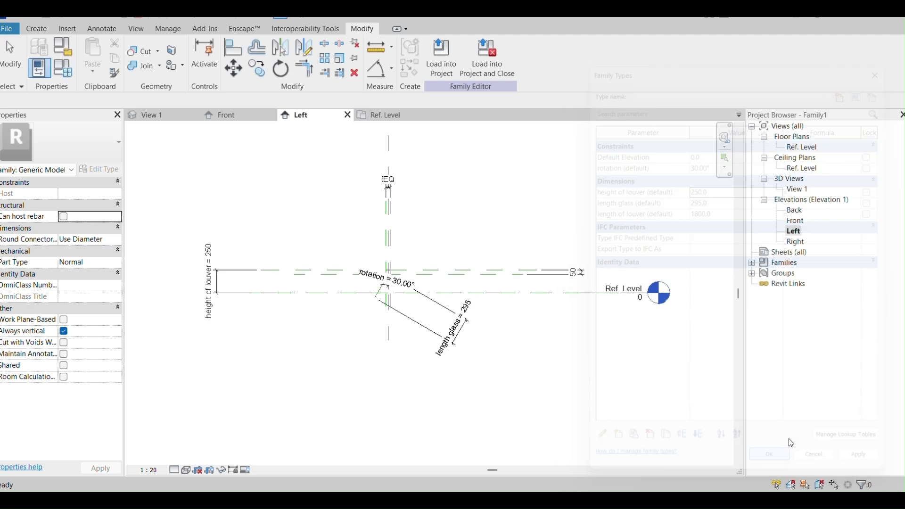
{"action": "scroll", "coordinate": [522, 323], "scroll_direction": "up", "scroll_amount": 3}
{"action": "scroll", "coordinate": [539, 394], "scroll_direction": "up", "scroll_amount": 2}
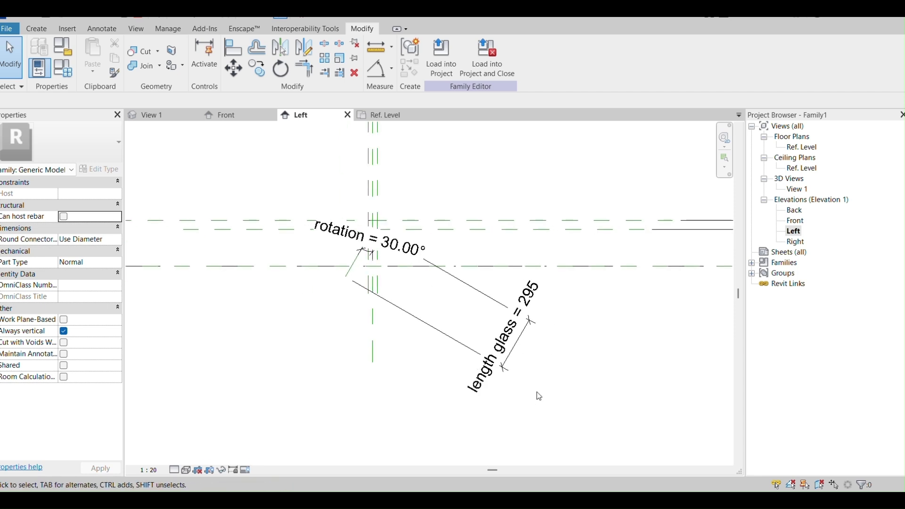
{"action": "left_click", "coordinate": [589, 411]}
{"action": "scroll", "coordinate": [571, 357], "scroll_direction": "down", "scroll_amount": 2}
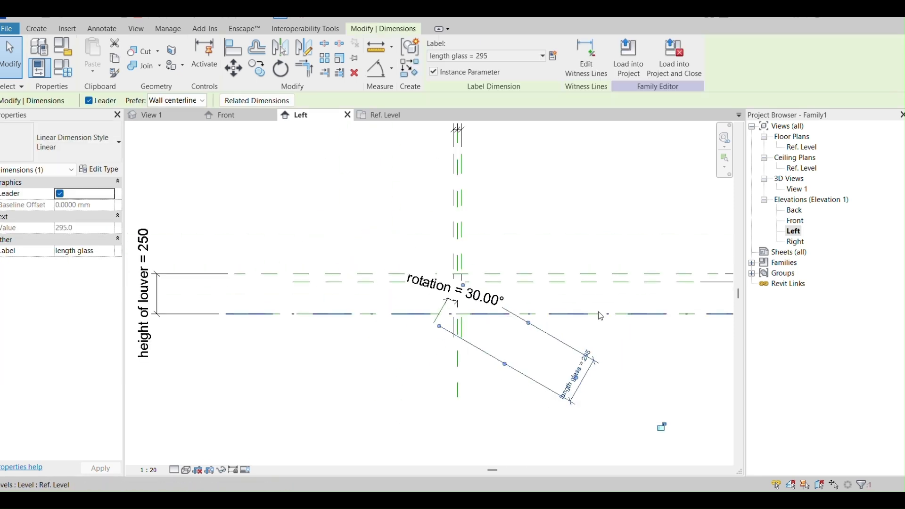
{"action": "scroll", "coordinate": [601, 313], "scroll_direction": "down", "scroll_amount": 1}
{"action": "left_click", "coordinate": [469, 378]}
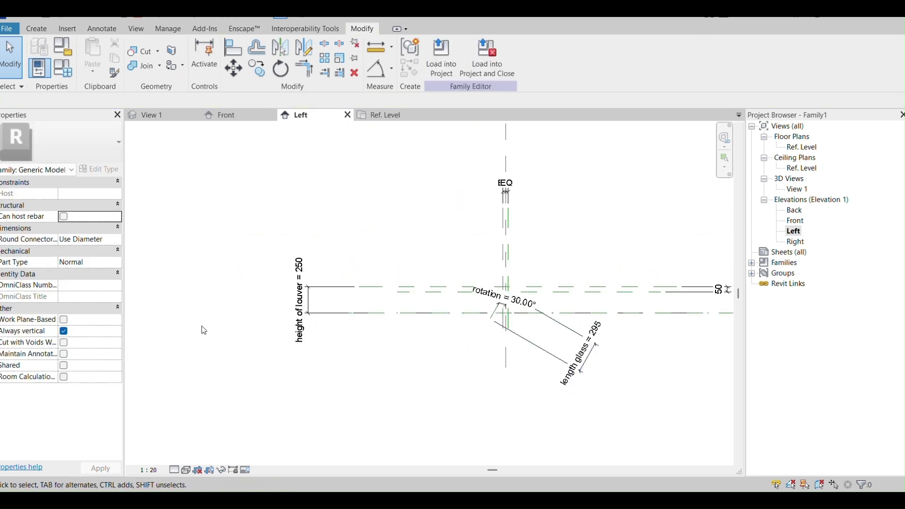
Drive the length glass parameter with the formula height of louver - 50 in the family types.
{"action": "left_click", "coordinate": [67, 69]}
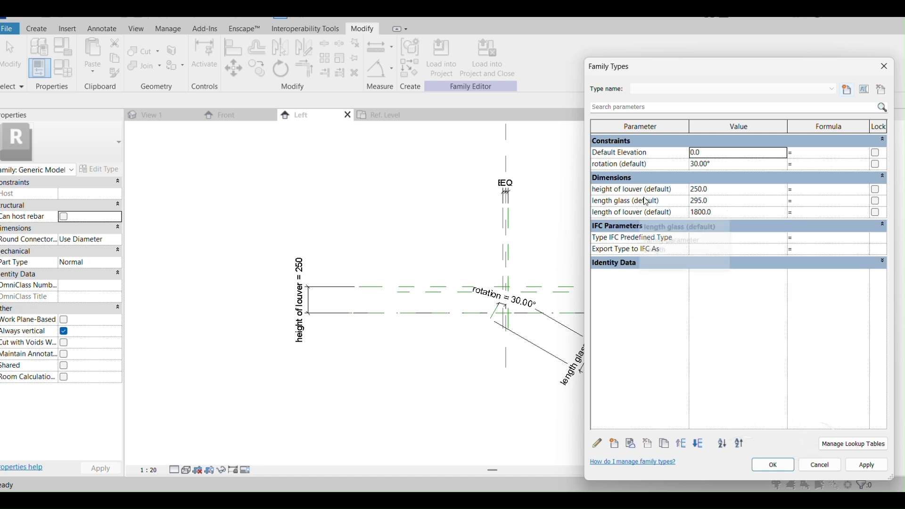
{"action": "left_click", "coordinate": [677, 188]}
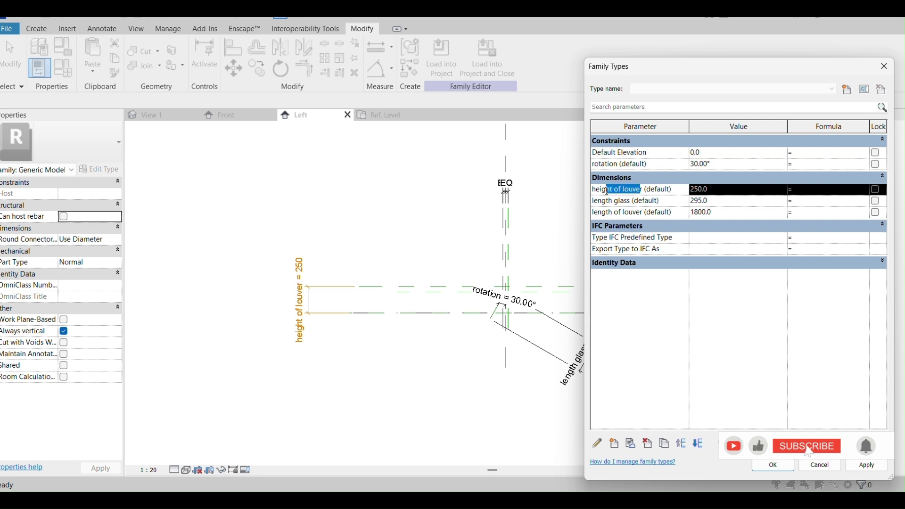
{"action": "left_click_drag", "start_coordinate": [639, 190], "coordinate": [584, 190]}
{"action": "key", "text": "ctrl+c"}
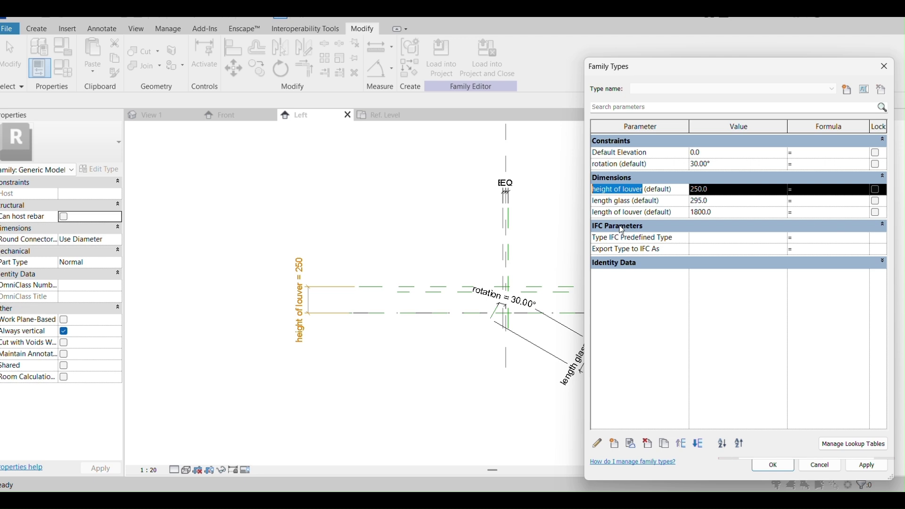
{"action": "left_click", "coordinate": [795, 203]}
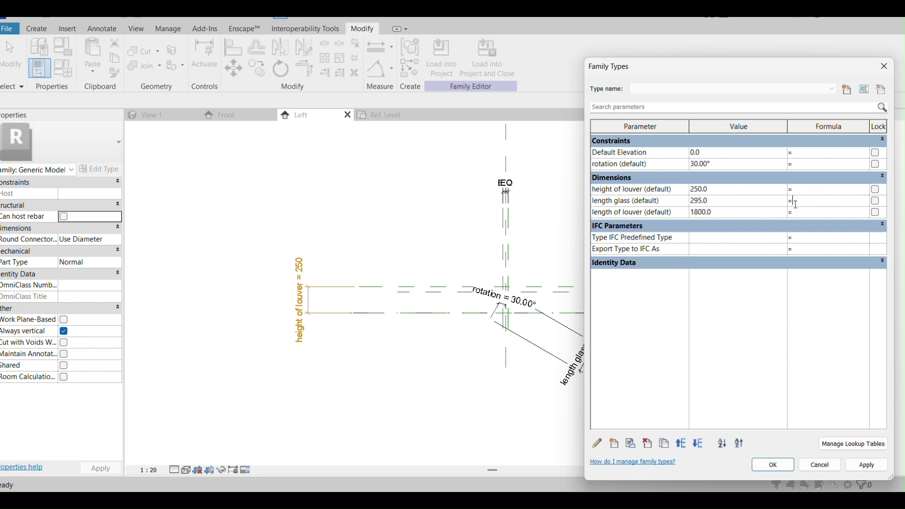
{"action": "key", "text": "ctrl+v"}
{"action": "type", "text": "-50"}
{"action": "left_click", "coordinate": [773, 465]}
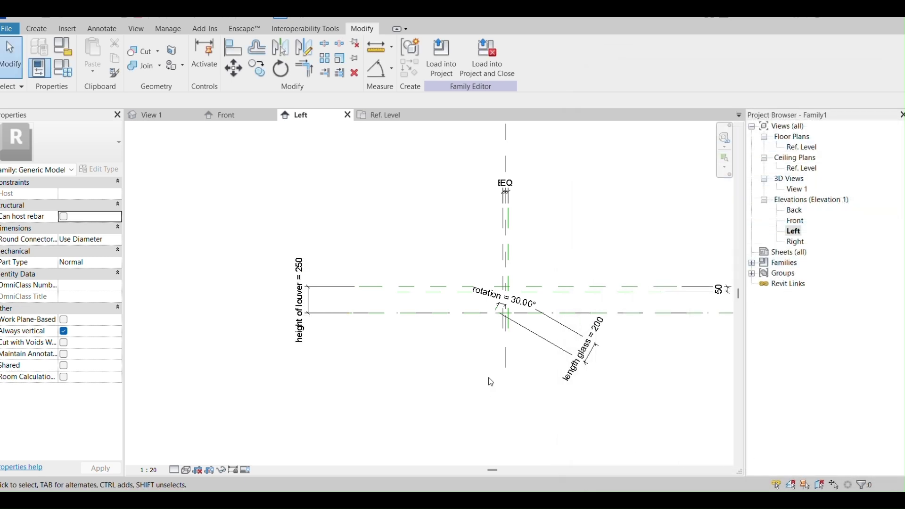
Move the rotation dimension's arc down below the Ref. Level line, clear of the angled reference line.
{"action": "scroll", "coordinate": [549, 349], "scroll_direction": "up", "scroll_amount": 2}
{"action": "scroll", "coordinate": [452, 278], "scroll_direction": "up", "scroll_amount": 5}
{"action": "scroll", "coordinate": [422, 311], "scroll_direction": "down", "scroll_amount": 3}
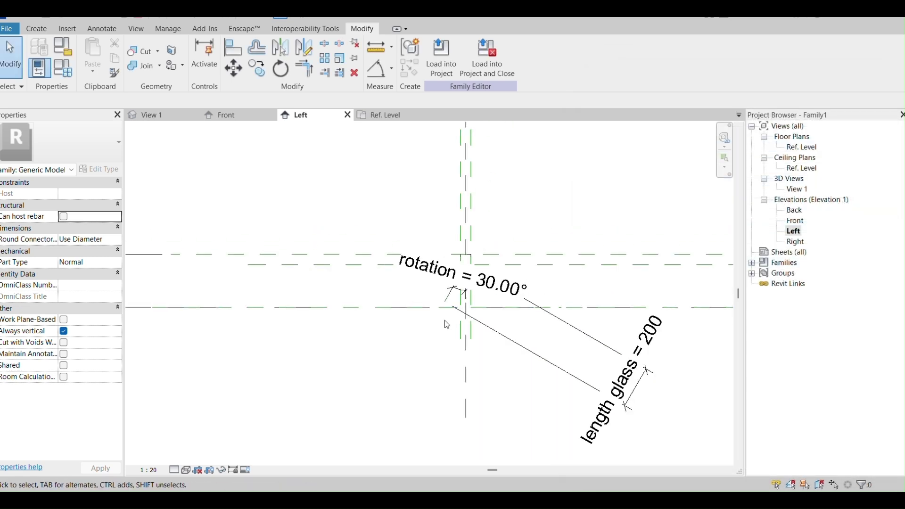
{"action": "left_click", "coordinate": [460, 286]}
{"action": "scroll", "coordinate": [459, 285], "scroll_direction": "up", "scroll_amount": 3}
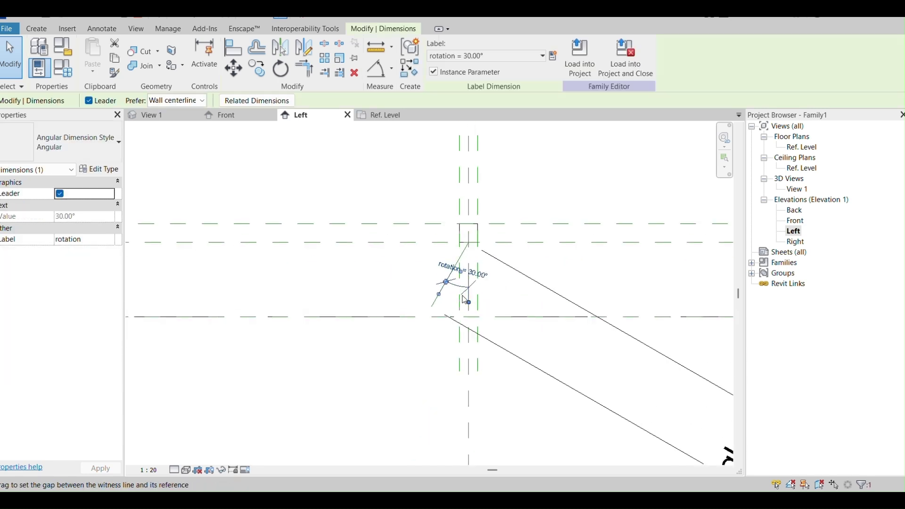
{"action": "left_click_drag", "start_coordinate": [459, 285], "coordinate": [382, 413]}
{"action": "left_click", "coordinate": [304, 351]}
{"action": "scroll", "coordinate": [542, 269], "scroll_direction": "down", "scroll_amount": 2}
{"action": "scroll", "coordinate": [473, 299], "scroll_direction": "up", "scroll_amount": 2}
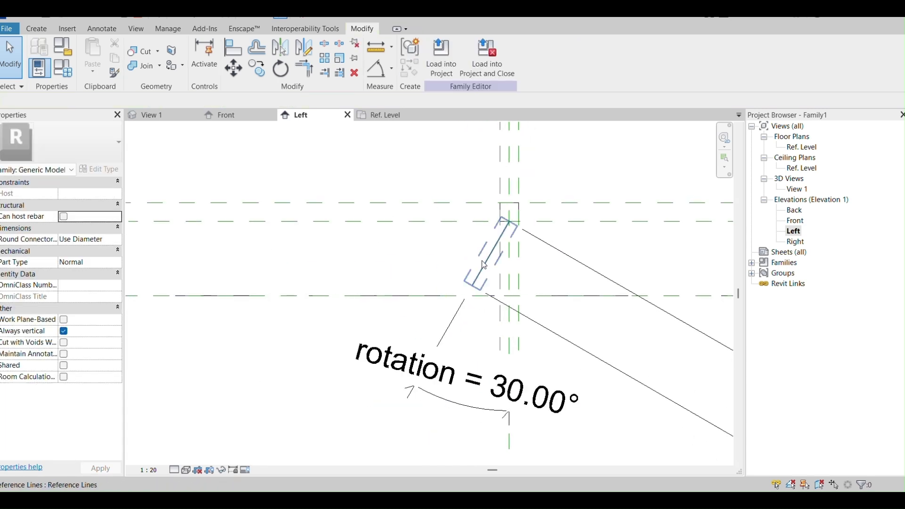
{"action": "scroll", "coordinate": [482, 265], "scroll_direction": "down", "scroll_amount": 2}
{"action": "scroll", "coordinate": [424, 295], "scroll_direction": "down", "scroll_amount": 3}
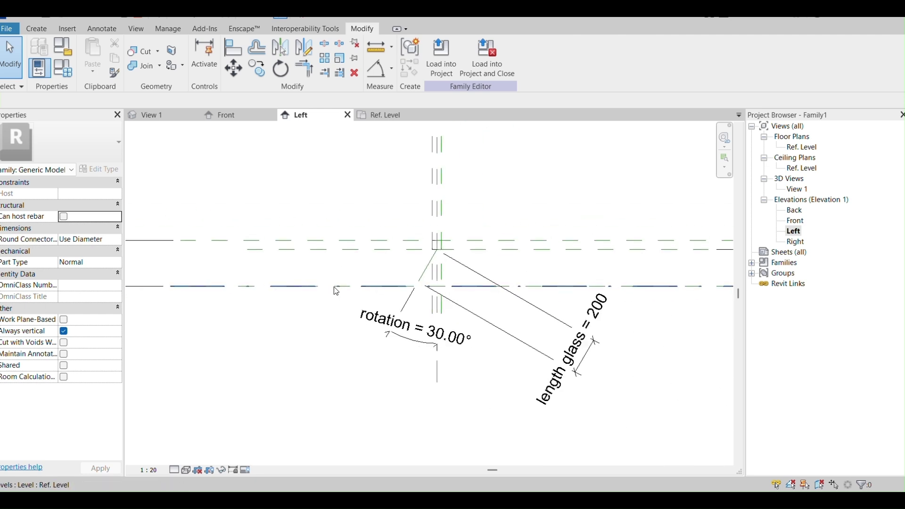
Measure the vertical distance from the Ref. Level to the lower of the two horizontal reference planes without placing a dimension.
{"action": "scroll", "coordinate": [278, 330], "scroll_direction": "up", "scroll_amount": 2}
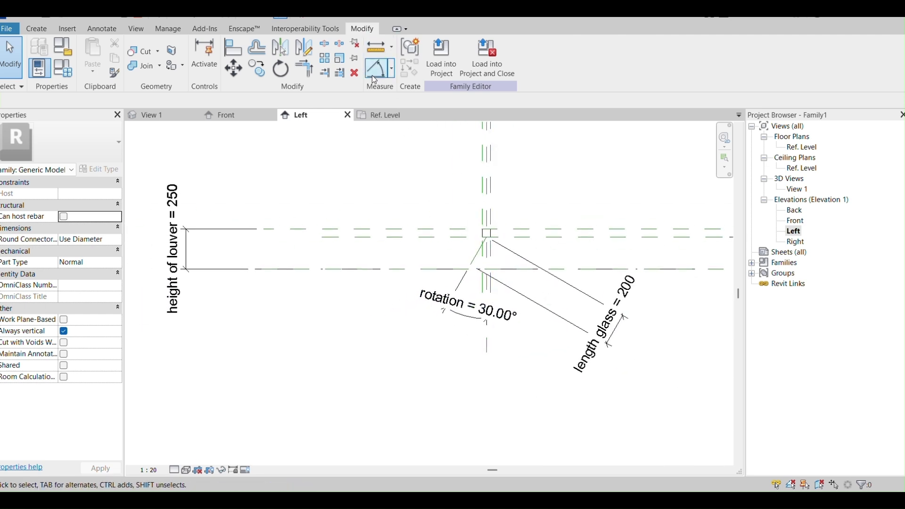
{"action": "left_click", "coordinate": [391, 69]}
{"action": "left_click", "coordinate": [442, 88]}
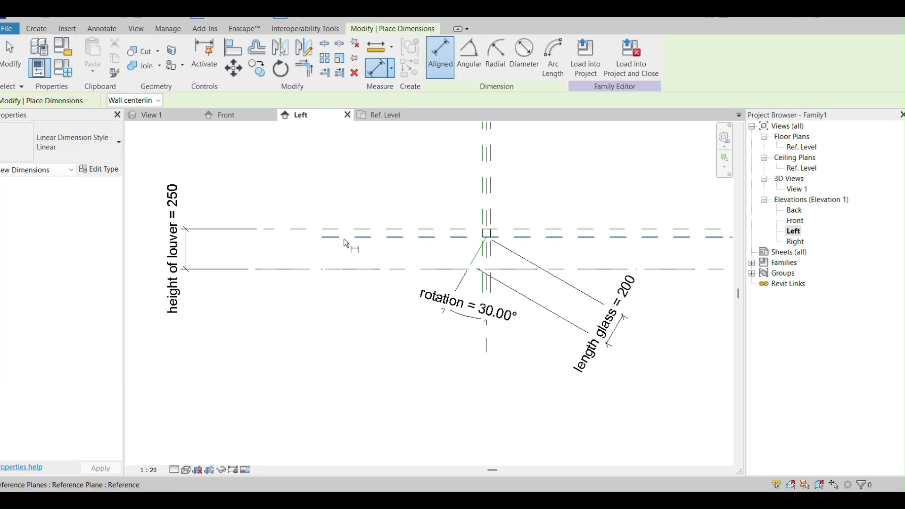
{"action": "left_click", "coordinate": [376, 270]}
{"action": "left_click", "coordinate": [382, 239]}
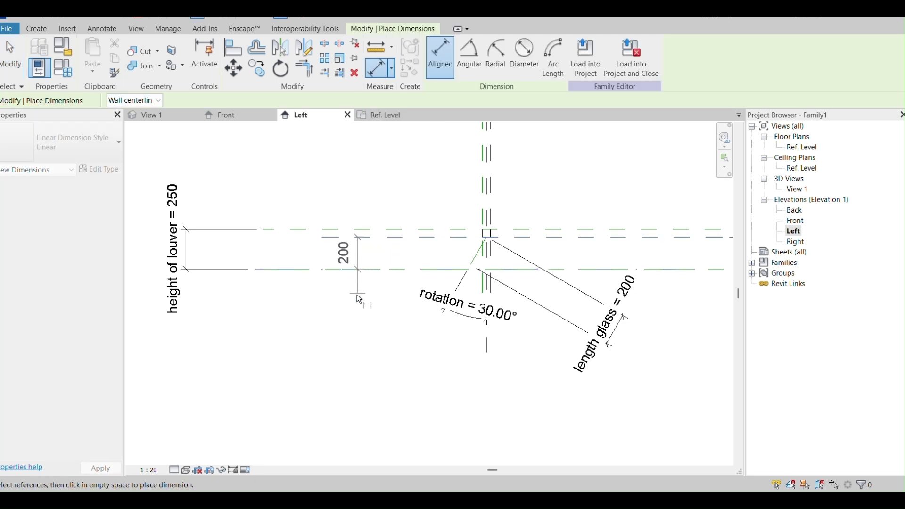
{"action": "key", "text": "Escape"}
{"action": "key", "text": "Escape"}
{"action": "scroll", "coordinate": [321, 327], "scroll_direction": "down", "scroll_amount": 1}
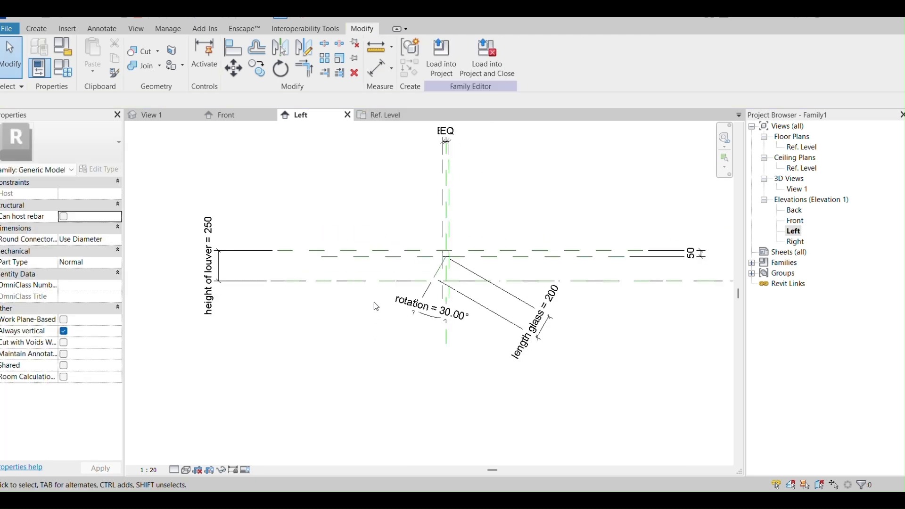
Examine the angled reference line against the horizontal planes and review the length glass formula in the family types.
{"action": "scroll", "coordinate": [372, 318], "scroll_direction": "up", "scroll_amount": 2}
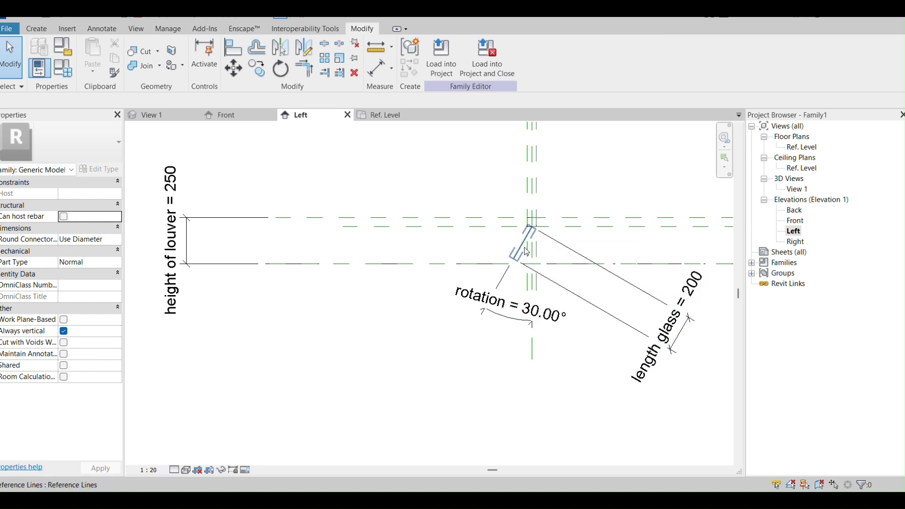
{"action": "scroll", "coordinate": [529, 248], "scroll_direction": "up", "scroll_amount": 2}
{"action": "scroll", "coordinate": [535, 241], "scroll_direction": "down", "scroll_amount": 2}
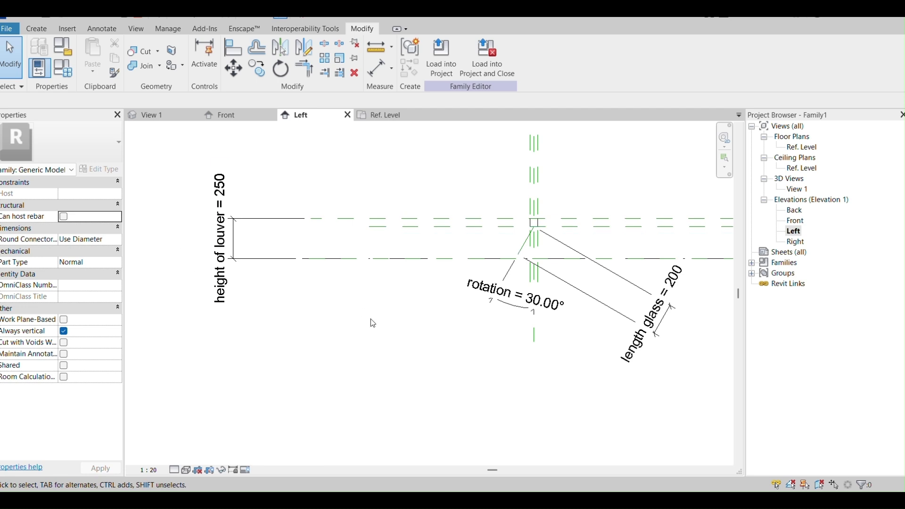
{"action": "scroll", "coordinate": [372, 323], "scroll_direction": "down", "scroll_amount": 2}
{"action": "left_click", "coordinate": [63, 69]}
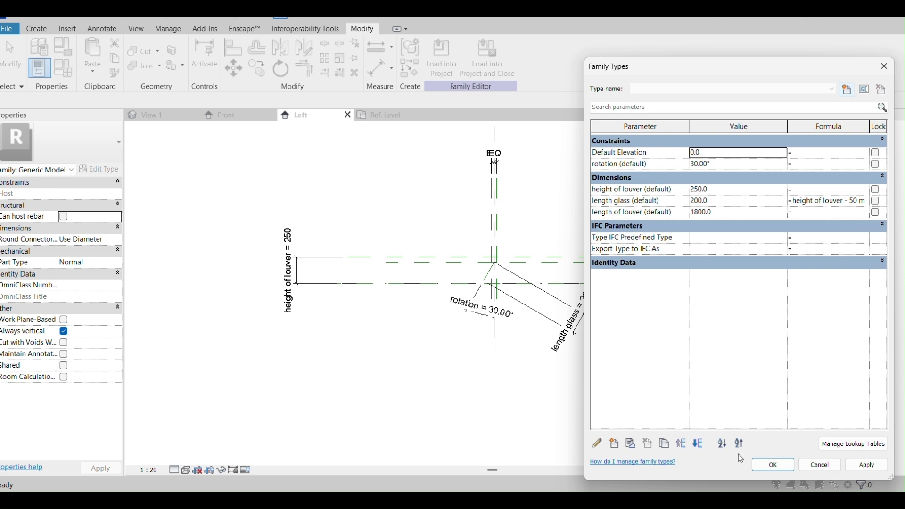
{"action": "left_click", "coordinate": [769, 466]}
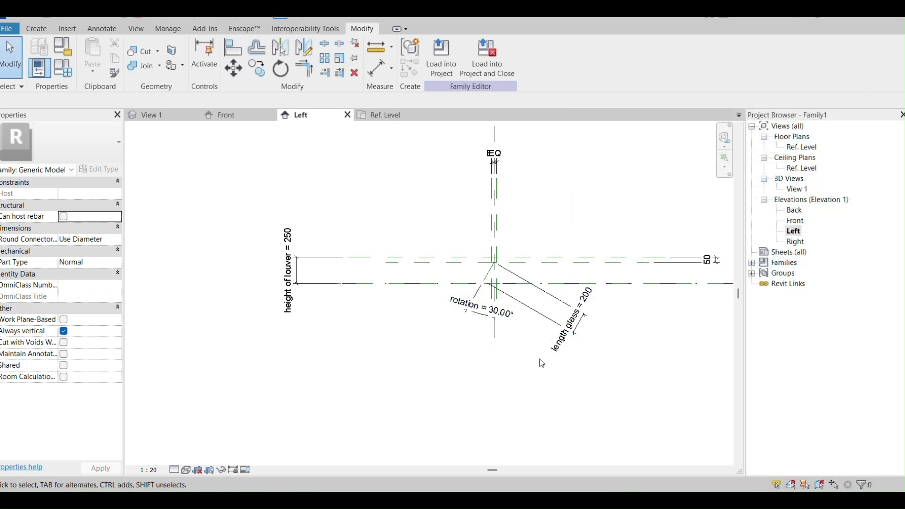
Start an extrusion and pick the angled reference line as its work plane.
{"action": "scroll", "coordinate": [599, 357], "scroll_direction": "up", "scroll_amount": 2}
{"action": "scroll", "coordinate": [564, 324], "scroll_direction": "down", "scroll_amount": 1}
{"action": "middle_click_drag", "start_coordinate": [494, 312], "coordinate": [414, 295]}
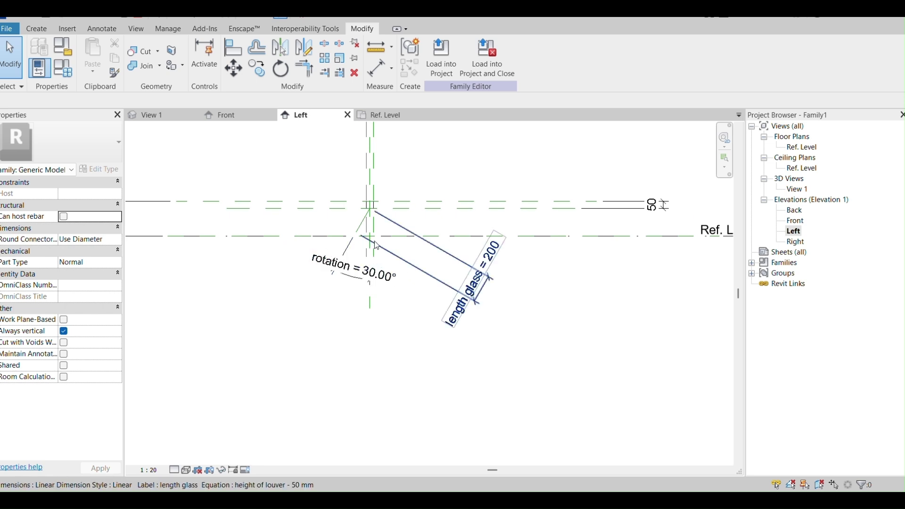
{"action": "middle_click_drag", "start_coordinate": [533, 382], "coordinate": [537, 383]}
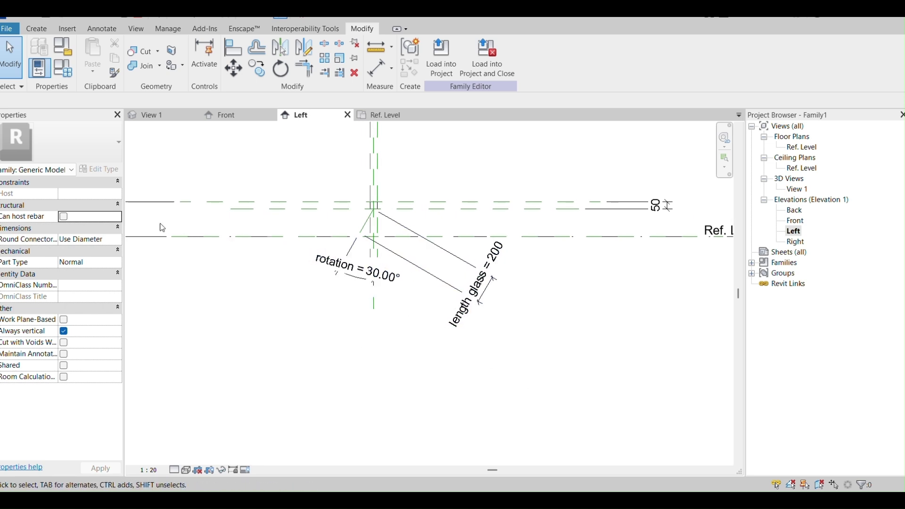
{"action": "left_click", "coordinate": [40, 28]}
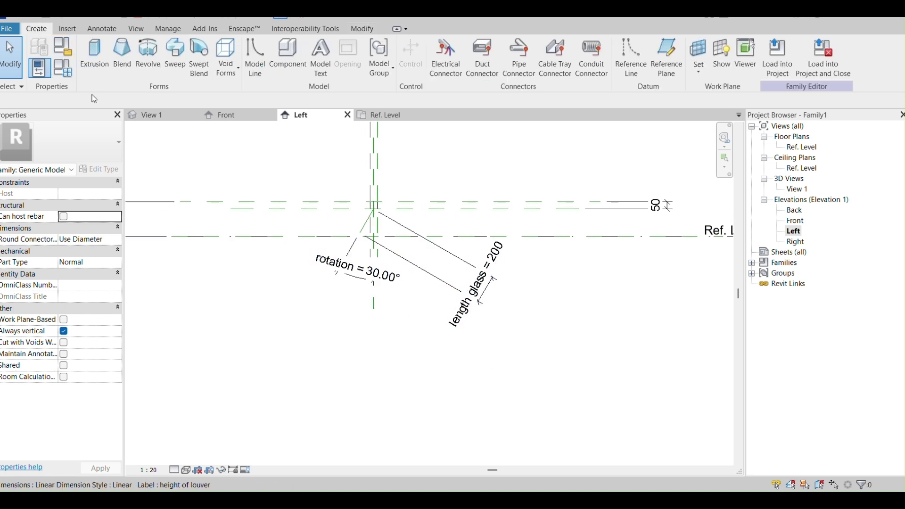
{"action": "left_click", "coordinate": [92, 71]}
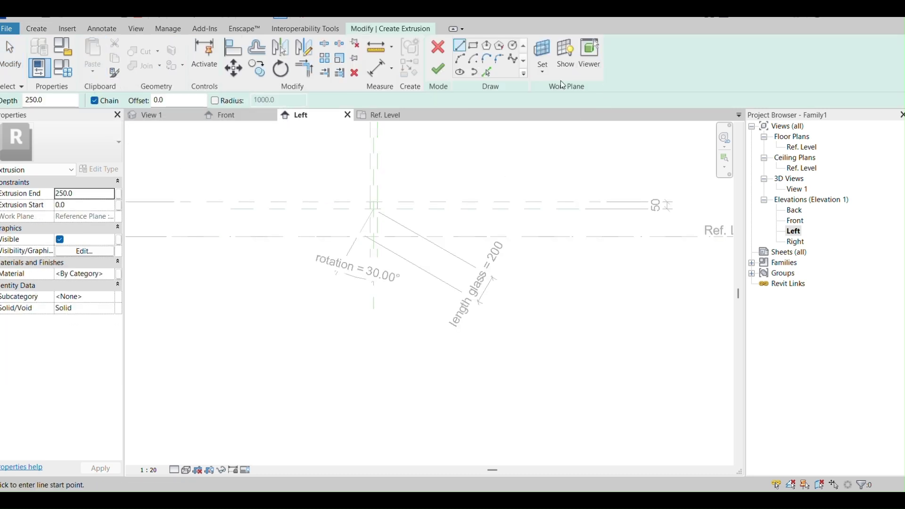
{"action": "left_click", "coordinate": [543, 69]}
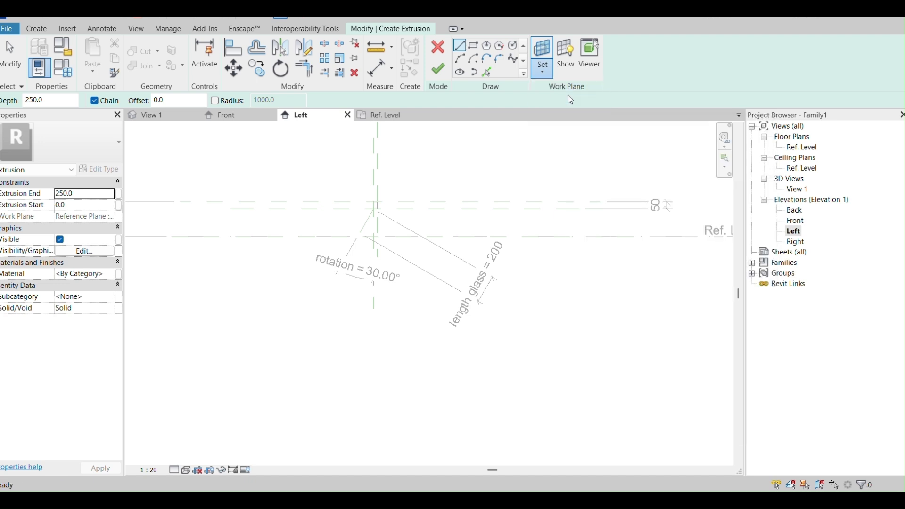
{"action": "left_click", "coordinate": [574, 93]}
{"action": "left_click", "coordinate": [394, 271]}
{"action": "left_click", "coordinate": [421, 323]}
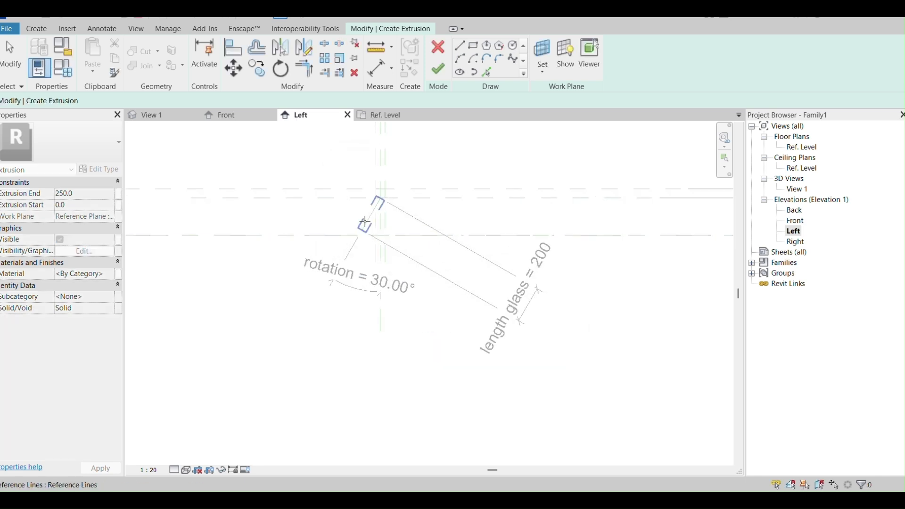
{"action": "left_click", "coordinate": [364, 221]}
{"action": "scroll", "coordinate": [325, 203], "scroll_direction": "up", "scroll_amount": 4}
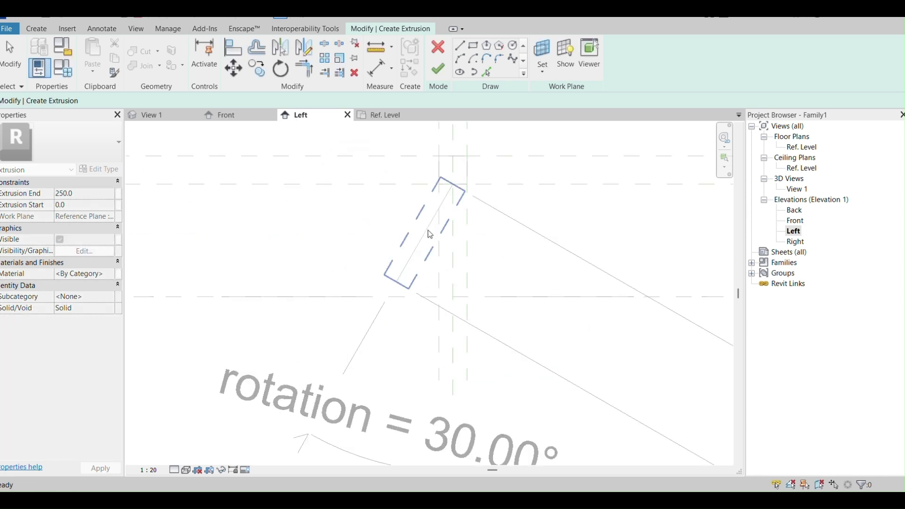
Sketch an arc of about 300 radius between the reference line's upper and lower endpoints, bulging to its left.
{"action": "key", "text": "l"}
{"action": "key", "text": "i"}
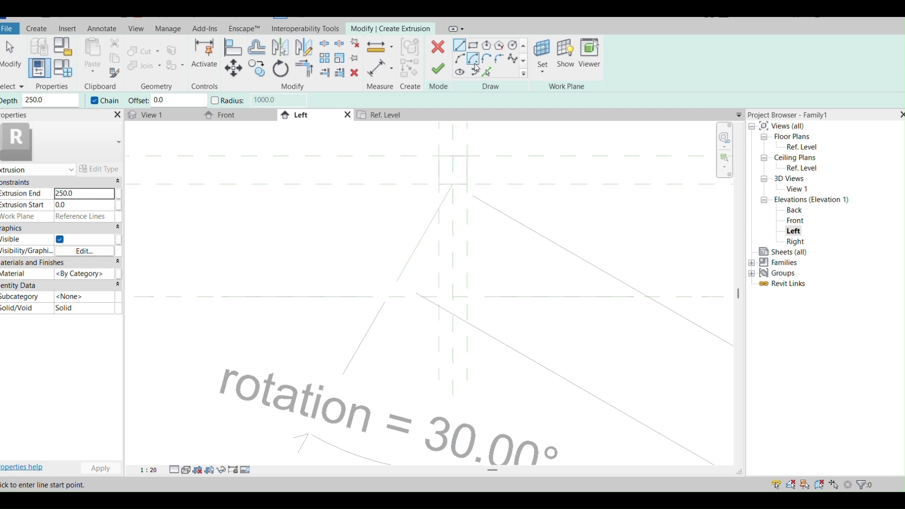
{"action": "left_click", "coordinate": [459, 58]}
{"action": "left_click", "coordinate": [452, 184]}
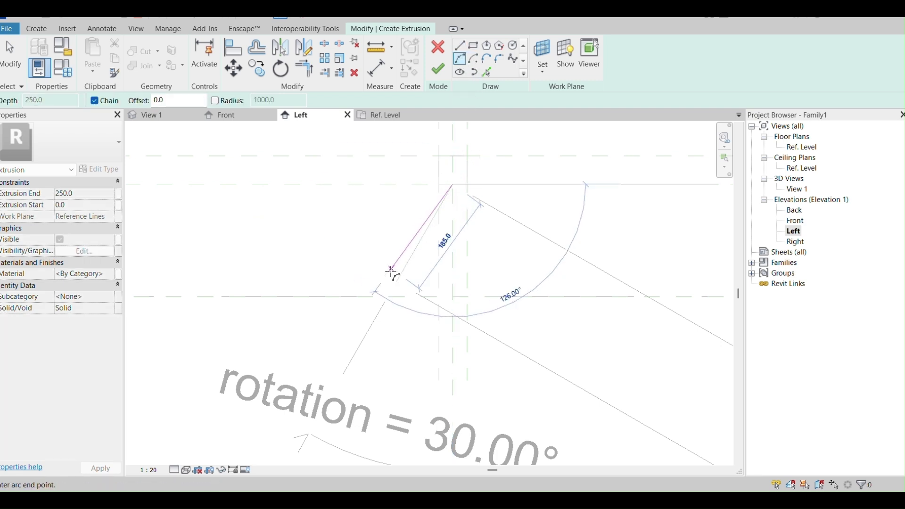
{"action": "left_click", "coordinate": [396, 281]}
{"action": "scroll", "coordinate": [410, 233], "scroll_direction": "up", "scroll_amount": 2}
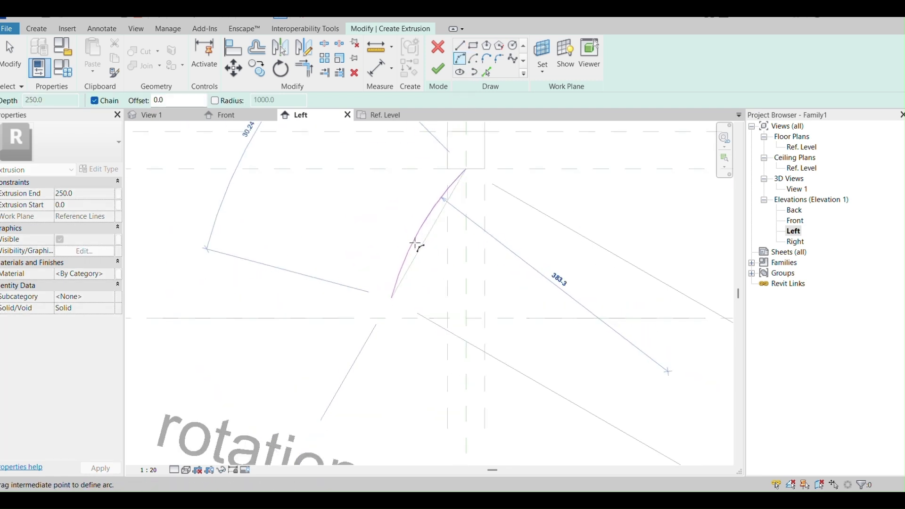
{"action": "left_click", "coordinate": [412, 243]}
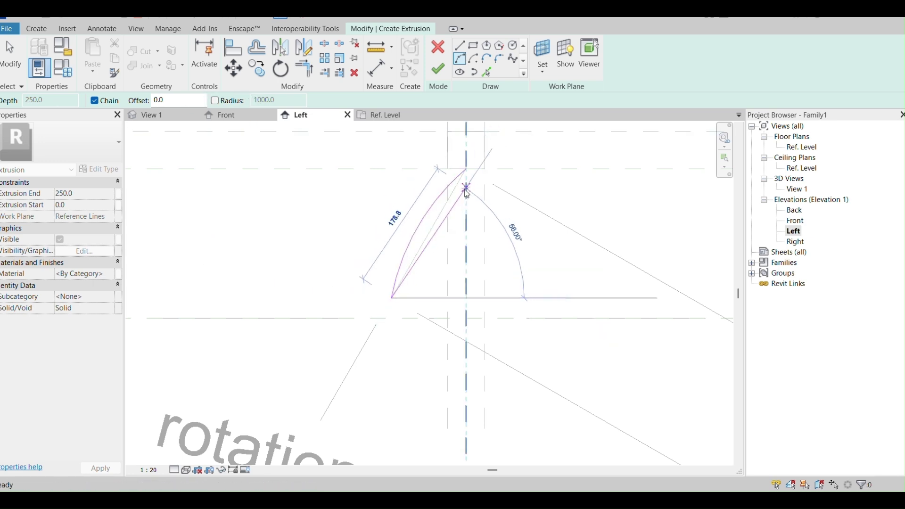
{"action": "key", "text": "Escape"}
{"action": "key", "text": "Escape"}
Mirror the arc about the angled reference line to close the lens-shaped profile, and finish the extrusion.
{"action": "left_click", "coordinate": [437, 205]}
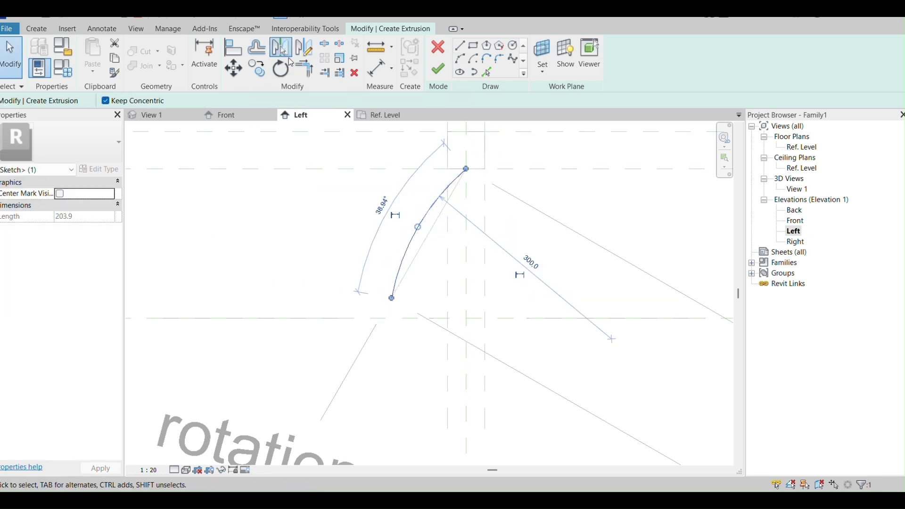
{"action": "left_click", "coordinate": [419, 242]}
{"action": "scroll", "coordinate": [375, 264], "scroll_direction": "down", "scroll_amount": 2}
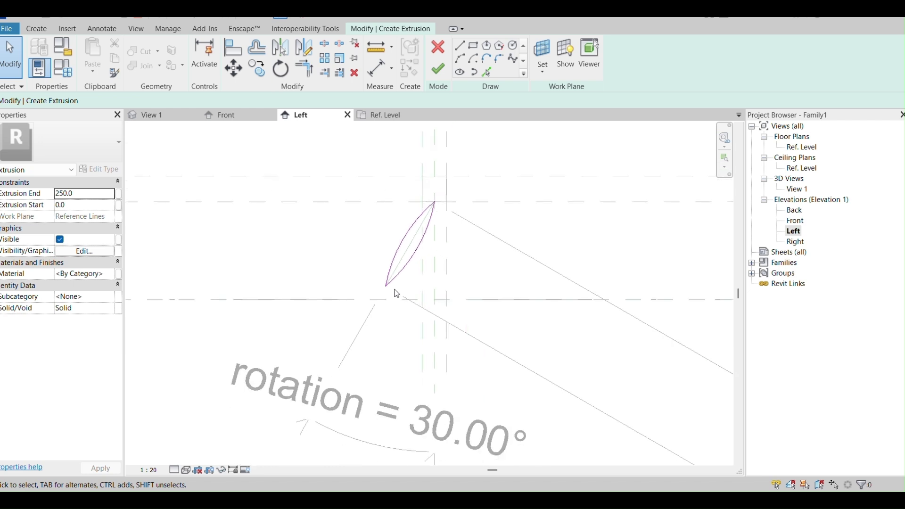
{"action": "scroll", "coordinate": [395, 293], "scroll_direction": "down", "scroll_amount": 1}
{"action": "left_click", "coordinate": [438, 69]}
{"action": "scroll", "coordinate": [386, 248], "scroll_direction": "up", "scroll_amount": 3}
{"action": "scroll", "coordinate": [543, 262], "scroll_direction": "down", "scroll_amount": 4}
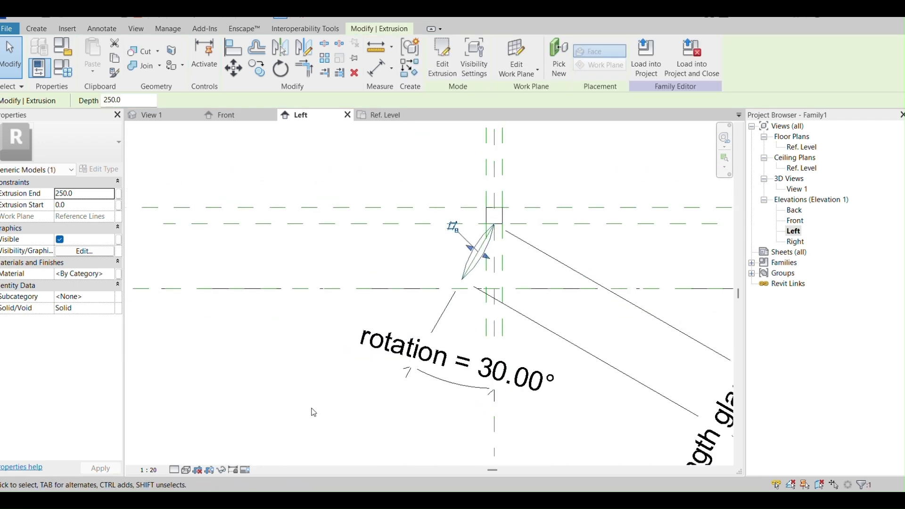
{"action": "left_click", "coordinate": [314, 406]}
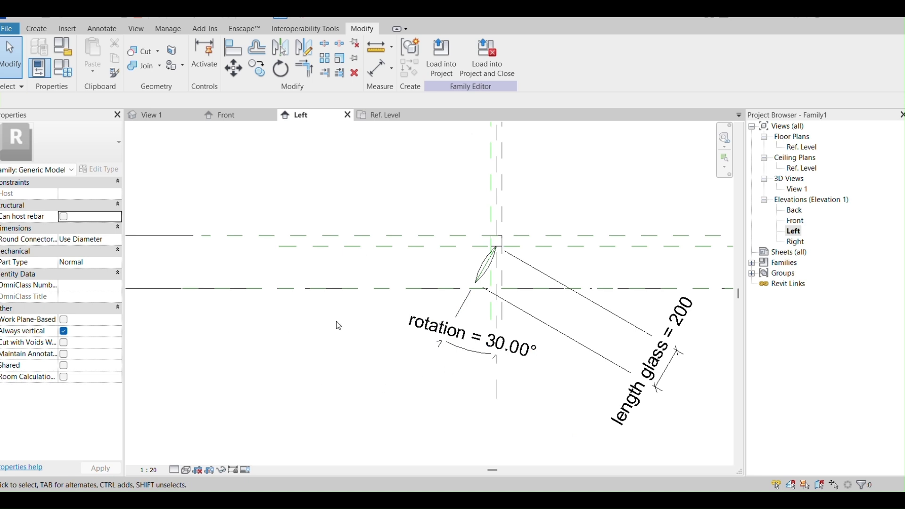
Set the rotation parameter to 90° and inspect how the louver extrusion follows the reference line.
{"action": "left_click", "coordinate": [63, 73]}
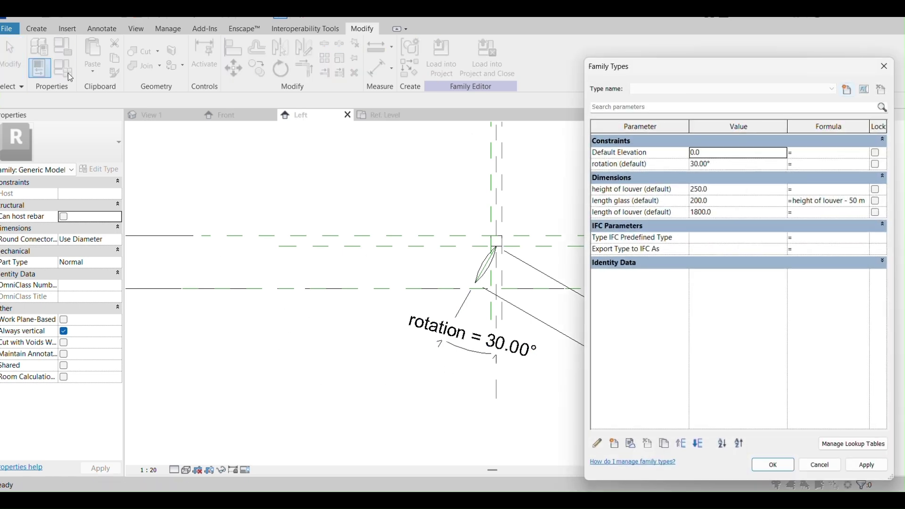
{"action": "left_click", "coordinate": [743, 167]}
{"action": "type", "text": "90"}
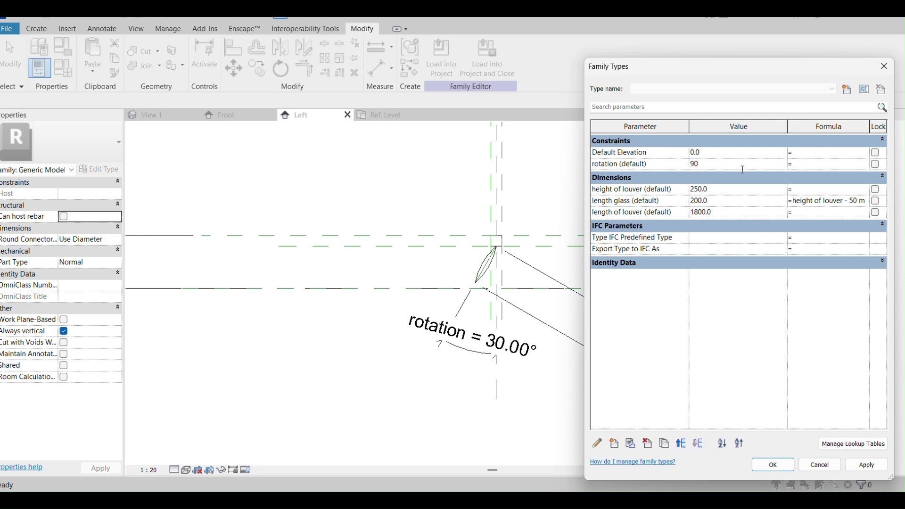
{"action": "left_click", "coordinate": [775, 465]}
{"action": "scroll", "coordinate": [488, 260], "scroll_direction": "up", "scroll_amount": 2}
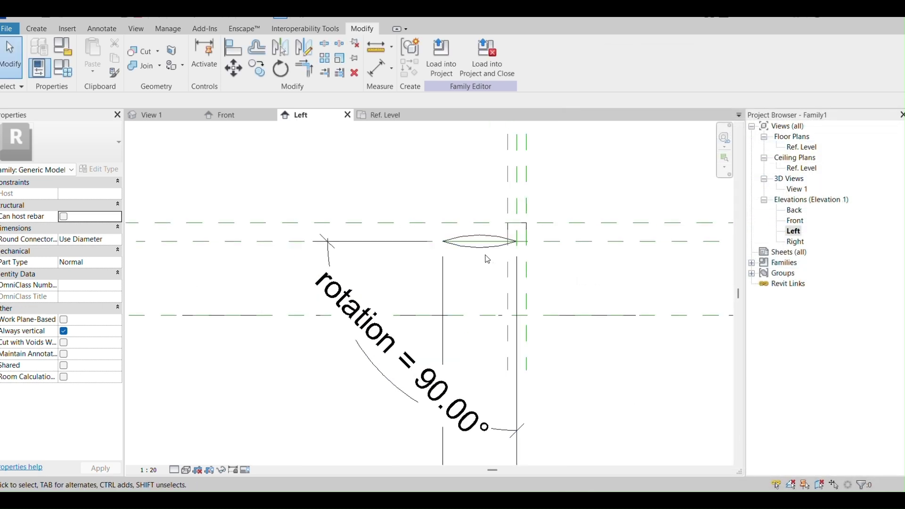
Set the rotation parameter to 0° to test the louver blade's position.
{"action": "left_click", "coordinate": [62, 69]}
{"action": "left_click", "coordinate": [731, 165]}
{"action": "type", "text": "0"}
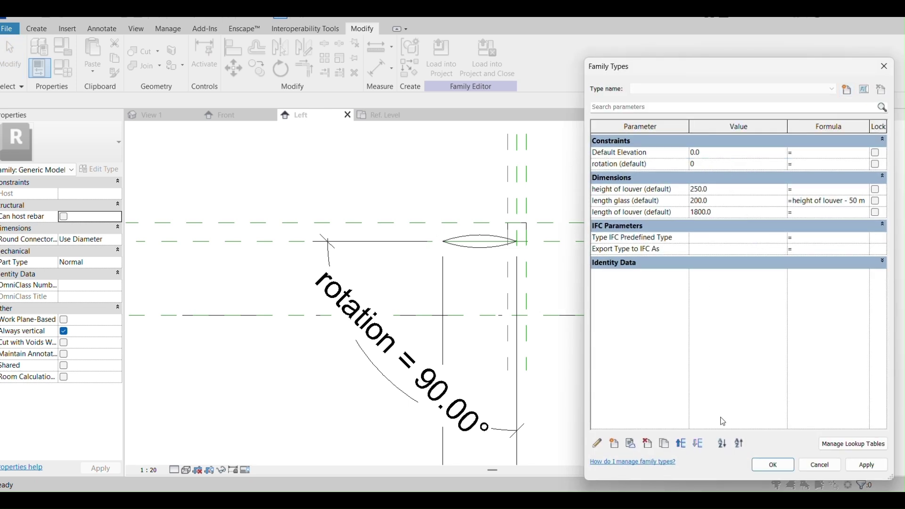
{"action": "left_click", "coordinate": [771, 467]}
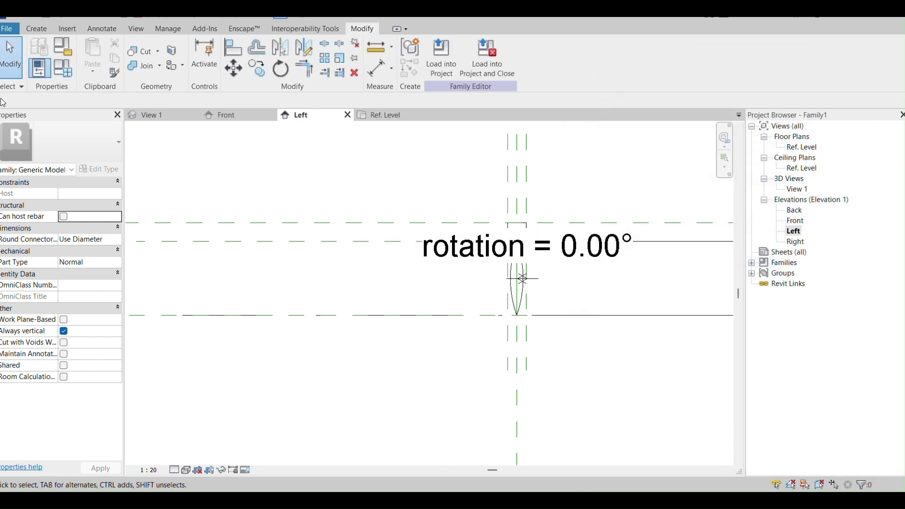
Set the rotation parameter to 30° in the family types.
{"action": "left_click", "coordinate": [69, 73]}
{"action": "left_click", "coordinate": [723, 164]}
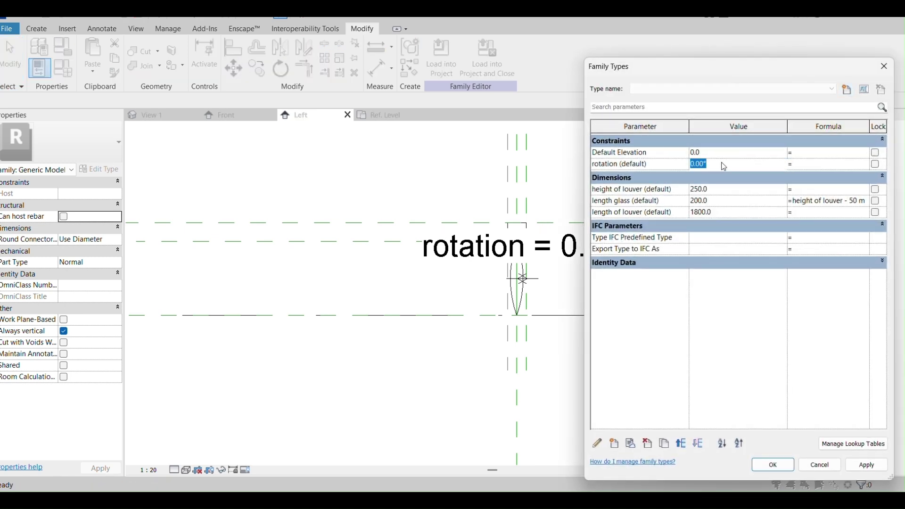
{"action": "type", "text": "30"}
{"action": "left_click", "coordinate": [773, 465]}
{"action": "scroll", "coordinate": [505, 263], "scroll_direction": "down", "scroll_amount": 3}
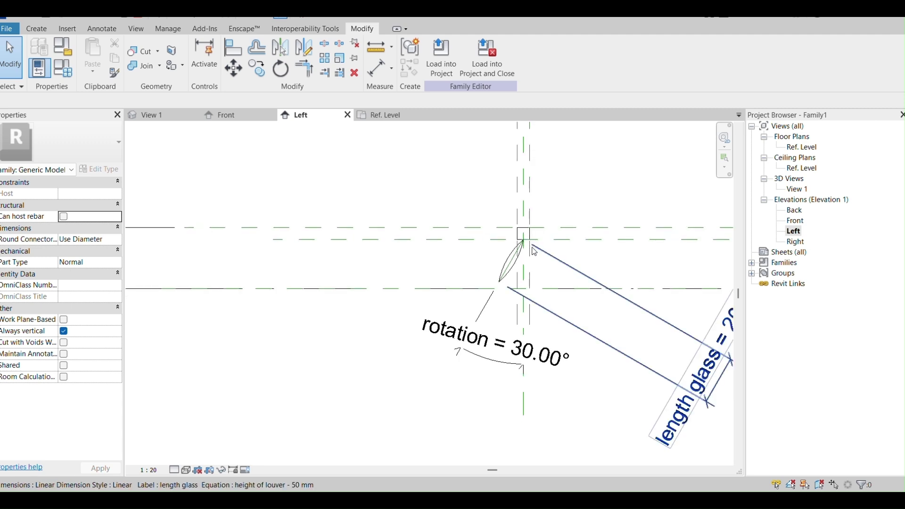
In the Ref. Level plan, stretch the louver extrusion's left end to the left reference plane and lock it, with extrusion start at -900.
{"action": "left_click", "coordinate": [387, 116]}
{"action": "left_click", "coordinate": [431, 307]}
{"action": "scroll", "coordinate": [359, 326], "scroll_direction": "up", "scroll_amount": 2}
{"action": "middle_click_drag", "start_coordinate": [322, 361], "coordinate": [405, 344]}
{"action": "scroll", "coordinate": [492, 313], "scroll_direction": "up", "scroll_amount": 1}
{"action": "left_click_drag", "start_coordinate": [519, 288], "coordinate": [306, 288]}
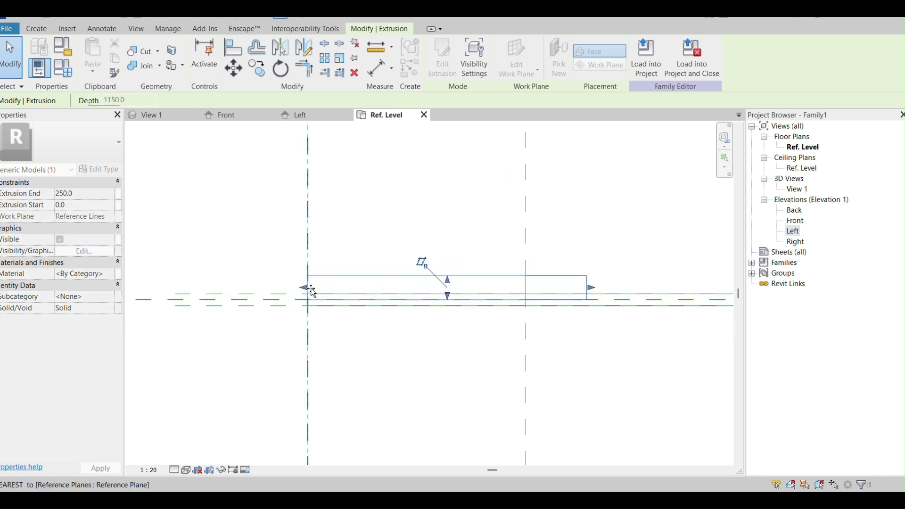
{"action": "scroll", "coordinate": [428, 307], "scroll_direction": "down", "scroll_amount": 2}
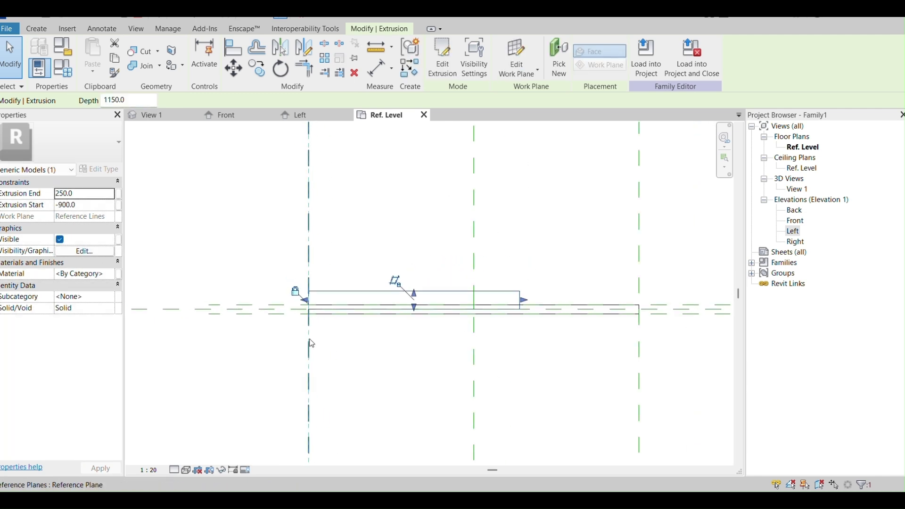
Stretch the louver extrusion's right end to the right reference plane and lock it, with extrusion end at 900.
{"action": "middle_click_drag", "start_coordinate": [428, 357], "coordinate": [317, 389]}
{"action": "left_click_drag", "start_coordinate": [337, 351], "coordinate": [440, 353]}
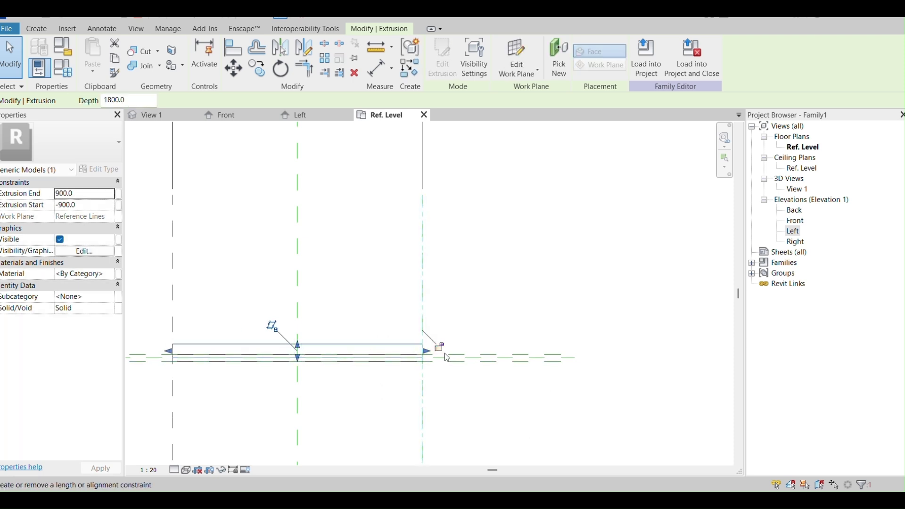
{"action": "left_click", "coordinate": [525, 273]}
{"action": "scroll", "coordinate": [525, 273], "scroll_direction": "down", "scroll_amount": 3}
{"action": "scroll", "coordinate": [424, 367], "scroll_direction": "up", "scroll_amount": 5}
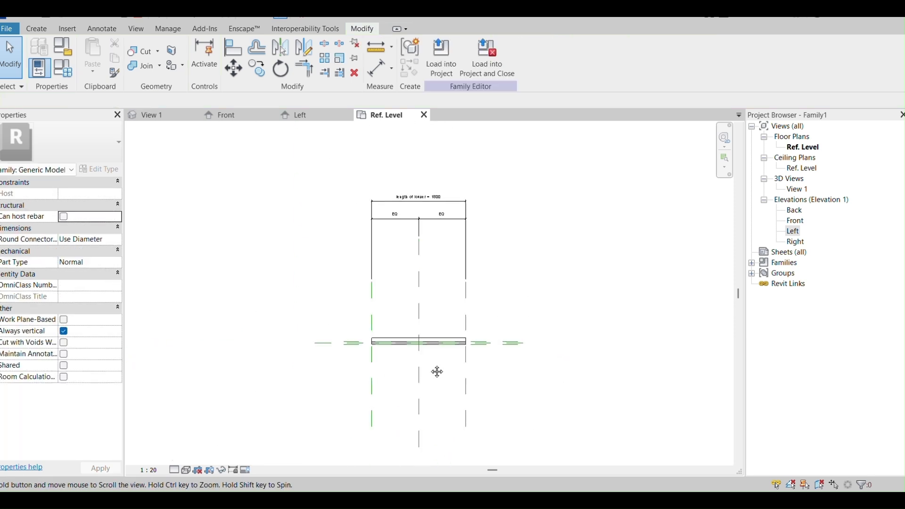
{"action": "scroll", "coordinate": [473, 353], "scroll_direction": "down", "scroll_amount": 5}
{"action": "middle_click_drag", "start_coordinate": [371, 314], "coordinate": [397, 304]}
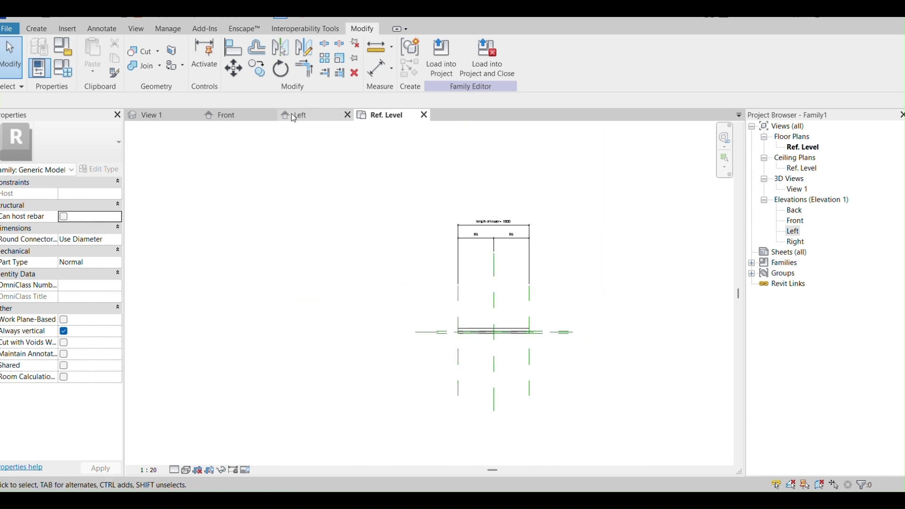
Examine the louver extrusion and its fit along the top bar from the side in 3D View 1.
{"action": "left_click", "coordinate": [155, 115]}
{"action": "scroll", "coordinate": [516, 373], "scroll_direction": "down", "scroll_amount": 3}
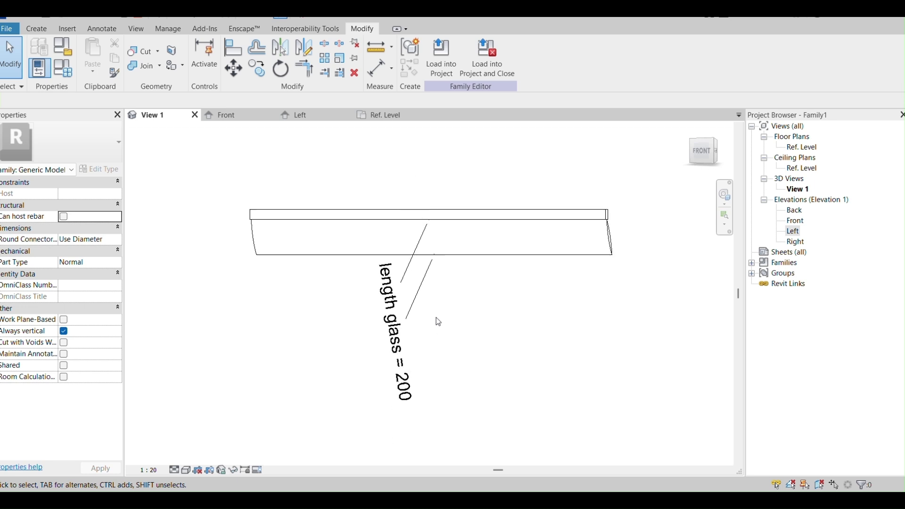
{"action": "middle_click_drag", "start_coordinate": [436, 351], "coordinate": [702, 394], "text": "shift"}
{"action": "scroll", "coordinate": [514, 267], "scroll_direction": "up", "scroll_amount": 4}
{"action": "left_click", "coordinate": [456, 257]}
{"action": "left_click", "coordinate": [492, 324]}
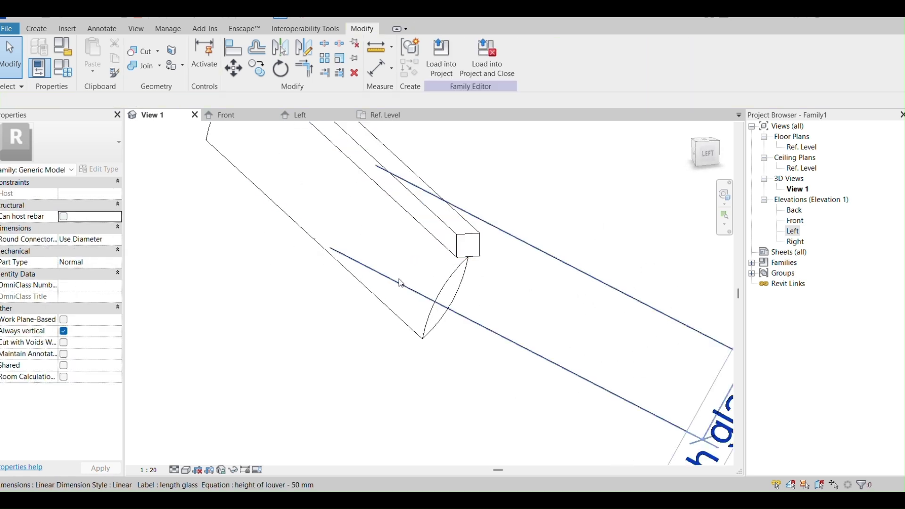
{"action": "left_click", "coordinate": [446, 279]}
{"action": "scroll", "coordinate": [370, 384], "scroll_direction": "down", "scroll_amount": 1}
{"action": "middle_click_drag", "start_coordinate": [370, 383], "coordinate": [421, 384], "text": "shift"}
{"action": "scroll", "coordinate": [570, 291], "scroll_direction": "down", "scroll_amount": 1}
{"action": "middle_click_drag", "start_coordinate": [613, 336], "coordinate": [580, 369], "text": "shift"}
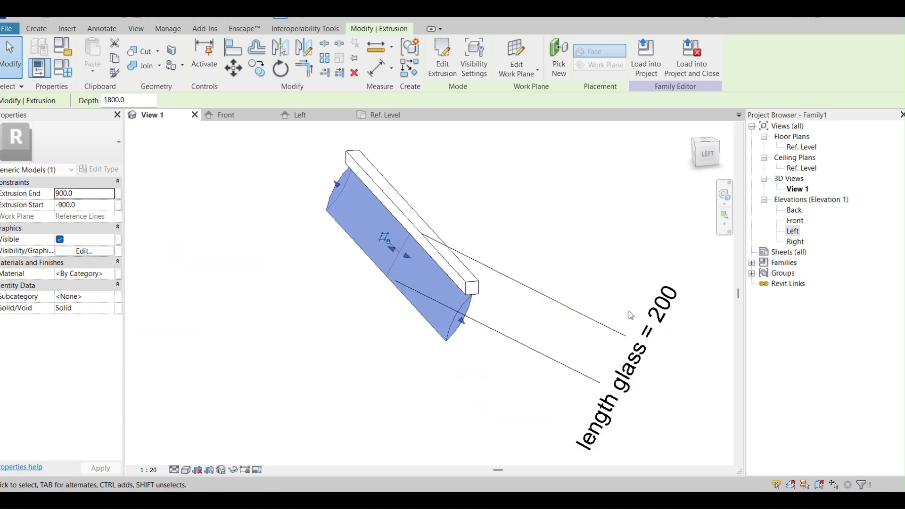
{"action": "scroll", "coordinate": [628, 311], "scroll_direction": "down", "scroll_amount": 2}
{"action": "left_click", "coordinate": [311, 309]}
Set the rotation parameter to 45° and check how the louver blade turns in 3D.
{"action": "left_click", "coordinate": [63, 70]}
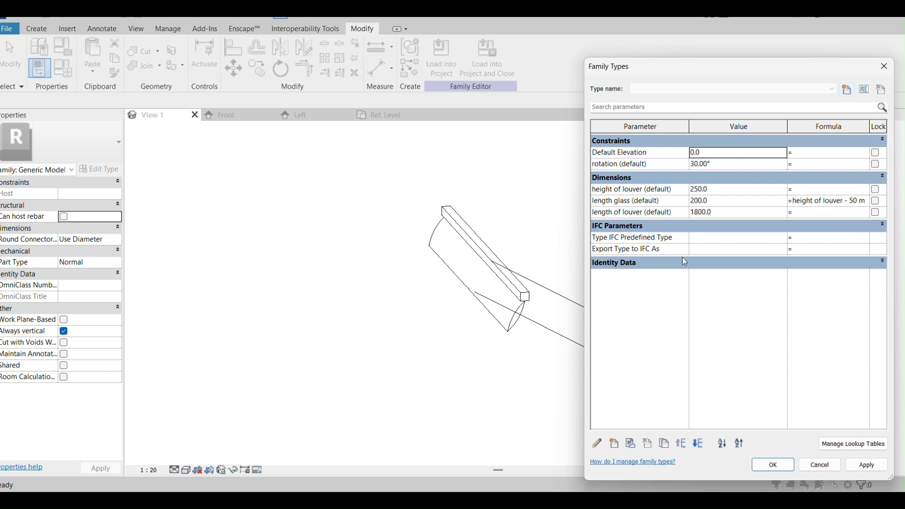
{"action": "left_click", "coordinate": [737, 164]}
{"action": "type", "text": "3"}
{"action": "type", "text": "5"}
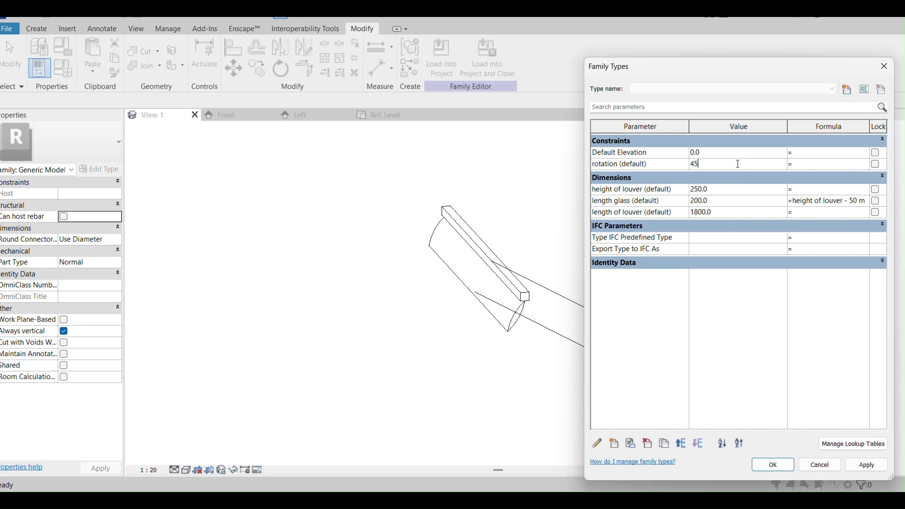
{"action": "left_click", "coordinate": [773, 465]}
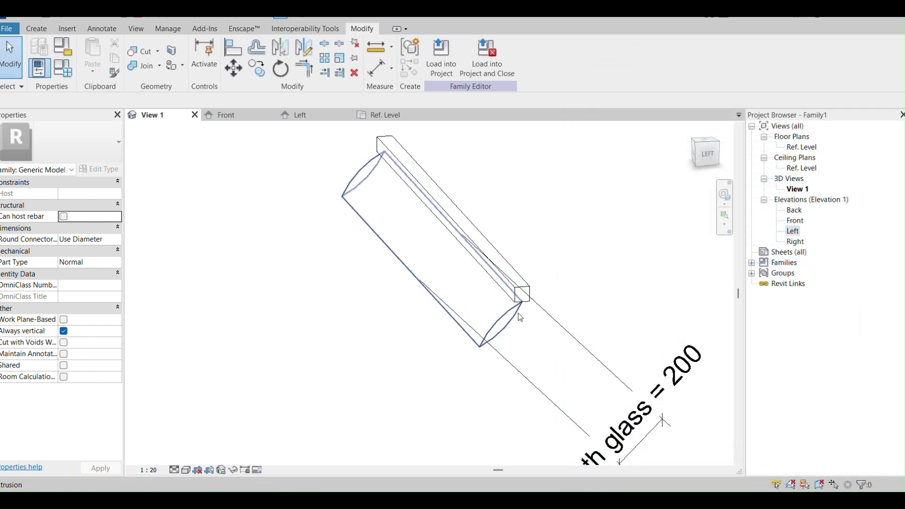
{"action": "scroll", "coordinate": [520, 293], "scroll_direction": "down", "scroll_amount": 3}
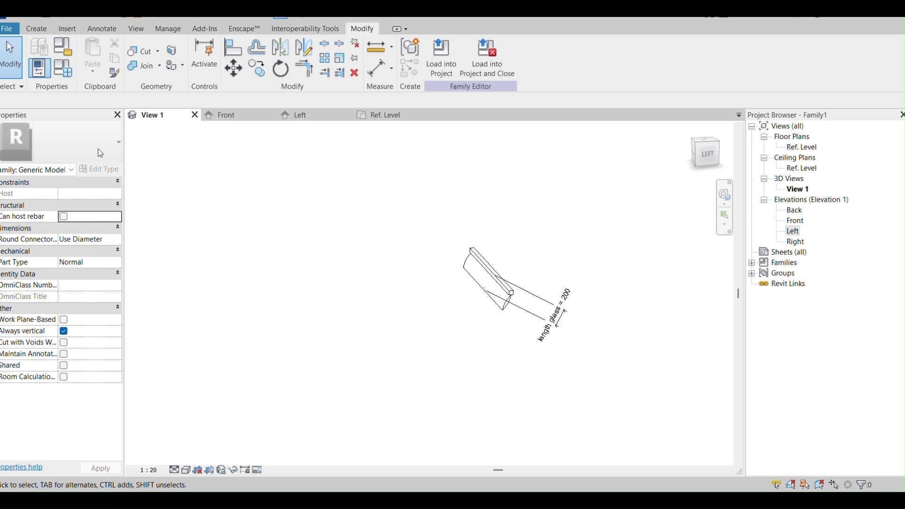
{"action": "left_click", "coordinate": [10, 29]}
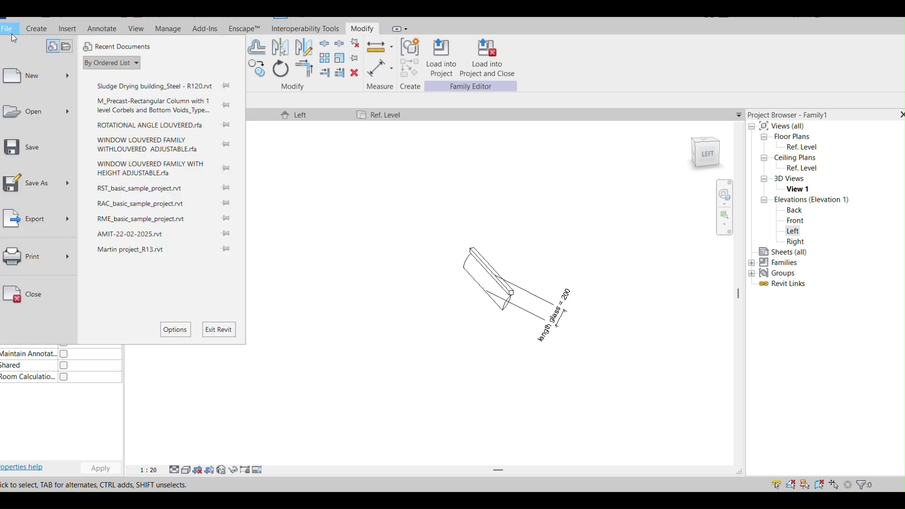
{"action": "key", "text": "Escape"}
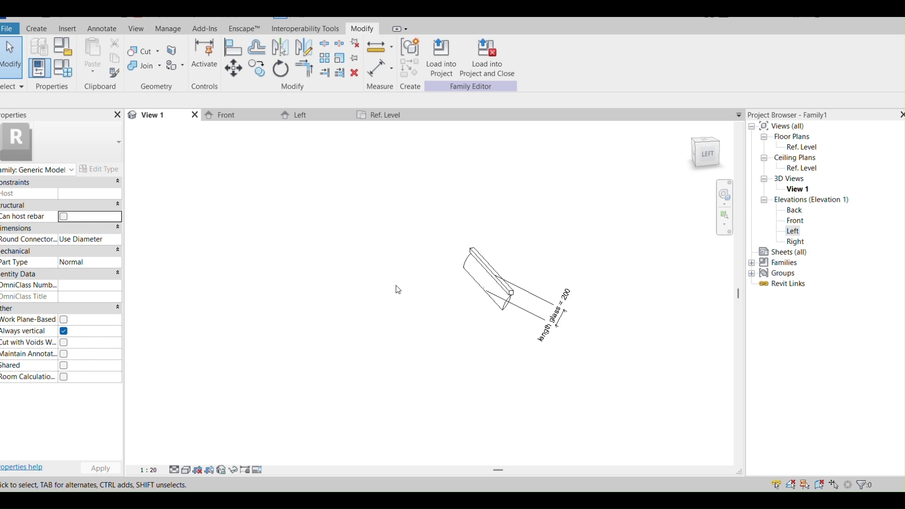
{"action": "scroll", "coordinate": [504, 291], "scroll_direction": "up", "scroll_amount": 2}
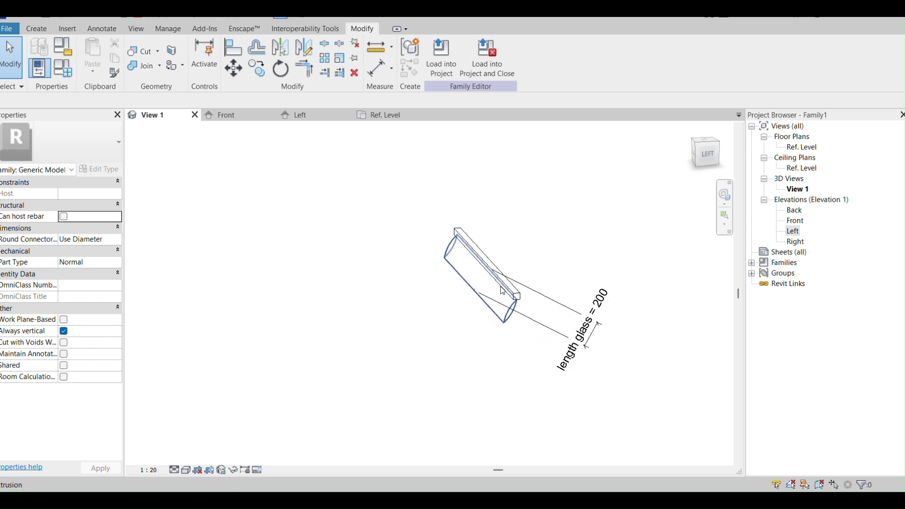
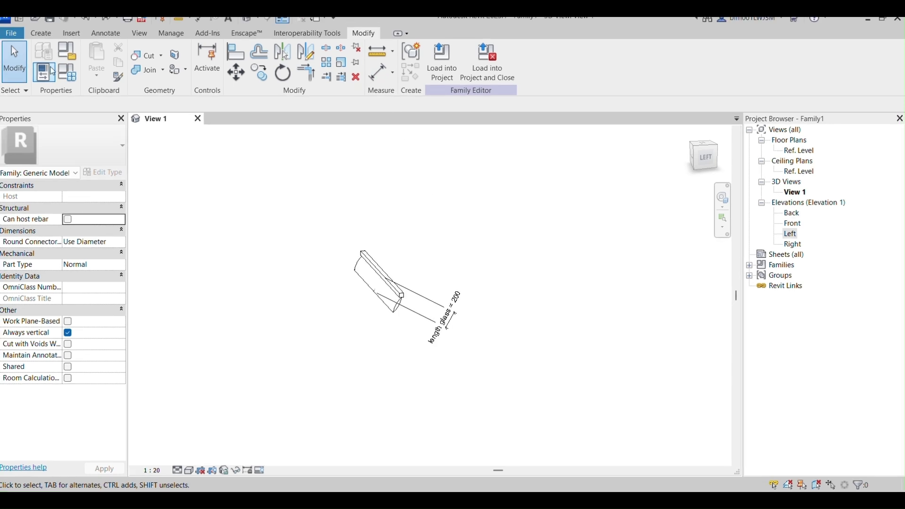
Create a new family from the Metric Window template.
{"action": "left_click", "coordinate": [11, 34]}
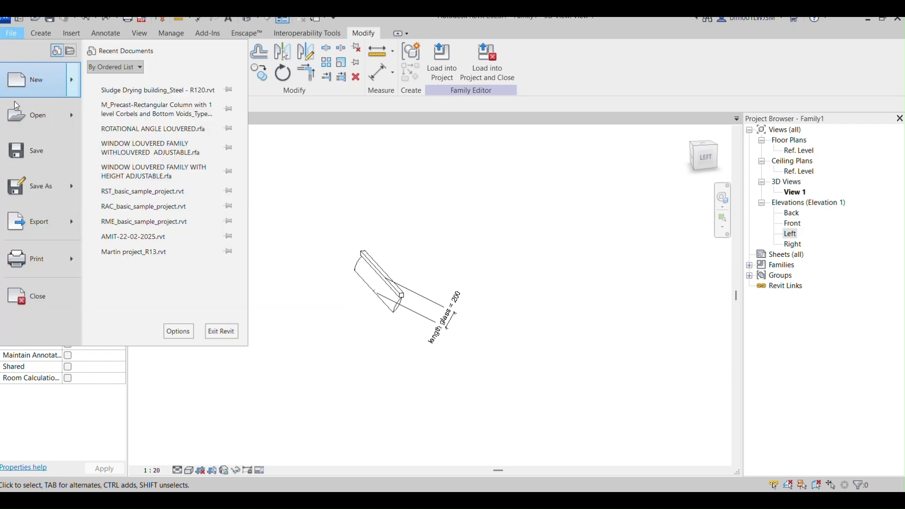
{"action": "mouse_move", "coordinate": [74, 84]}
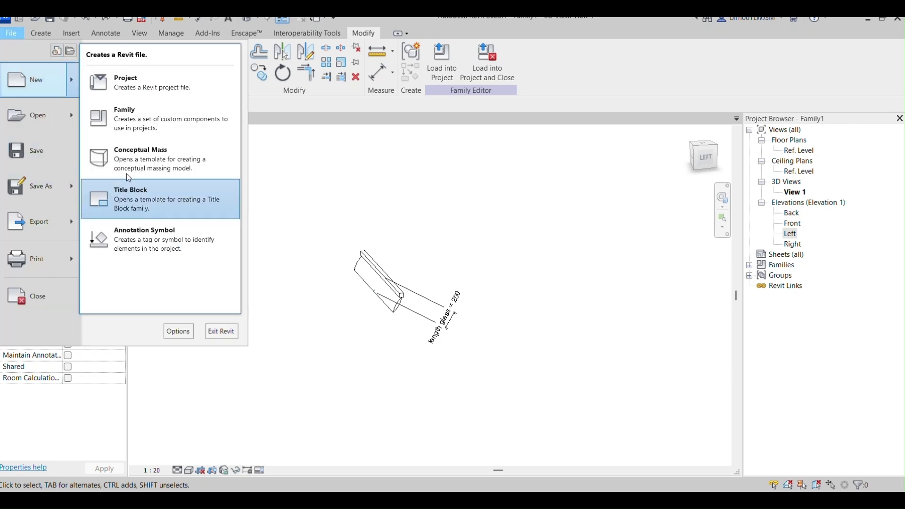
{"action": "left_click", "coordinate": [123, 114]}
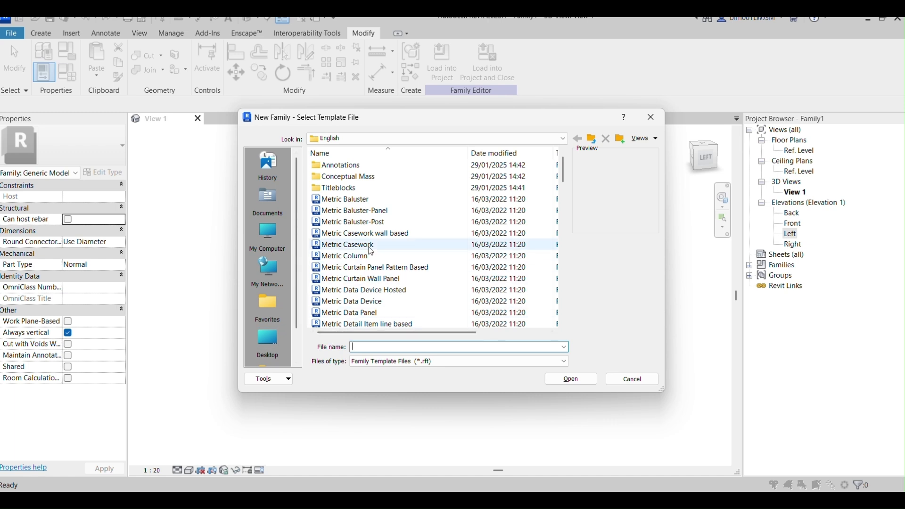
{"action": "scroll", "coordinate": [371, 252], "scroll_direction": "down", "scroll_amount": 4}
{"action": "scroll", "coordinate": [372, 263], "scroll_direction": "down", "scroll_amount": 3}
{"action": "scroll", "coordinate": [371, 267], "scroll_direction": "down", "scroll_amount": 8}
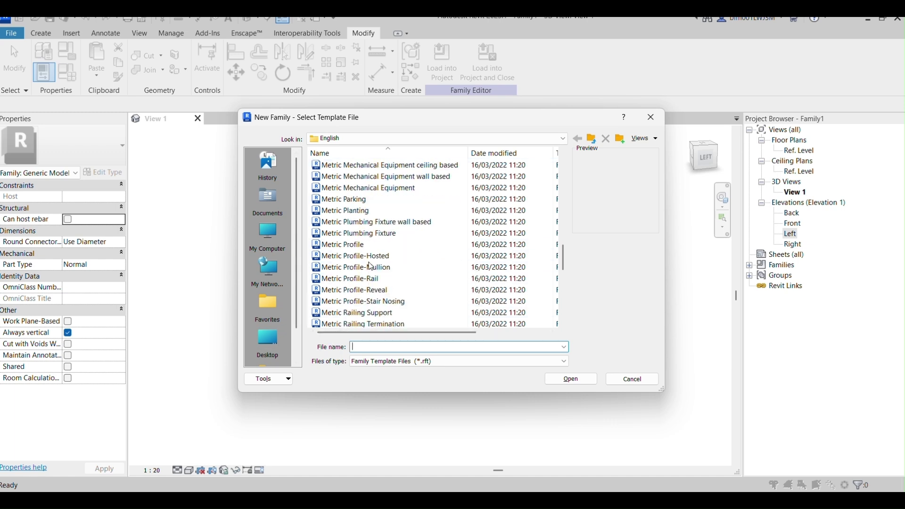
{"action": "scroll", "coordinate": [371, 267], "scroll_direction": "down", "scroll_amount": 4}
{"action": "scroll", "coordinate": [371, 267], "scroll_direction": "down", "scroll_amount": 4}
{"action": "left_click", "coordinate": [361, 301]}
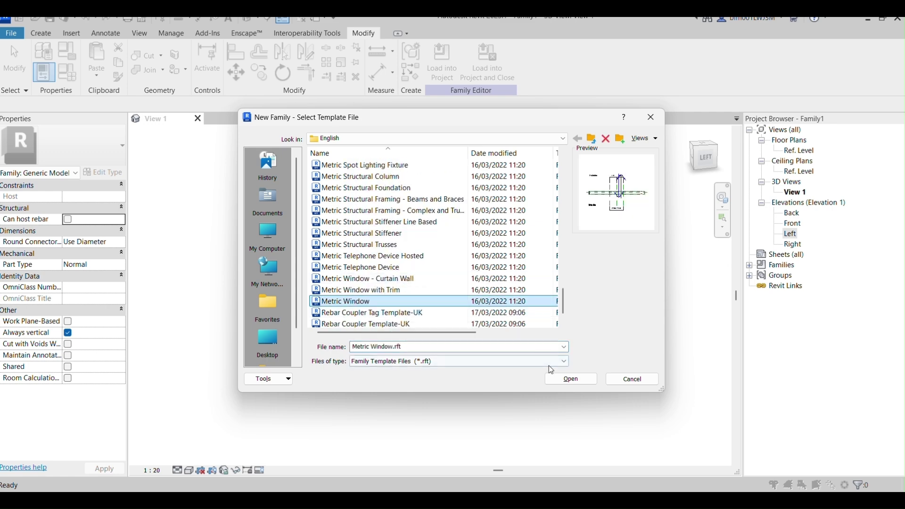
{"action": "left_click", "coordinate": [572, 378]}
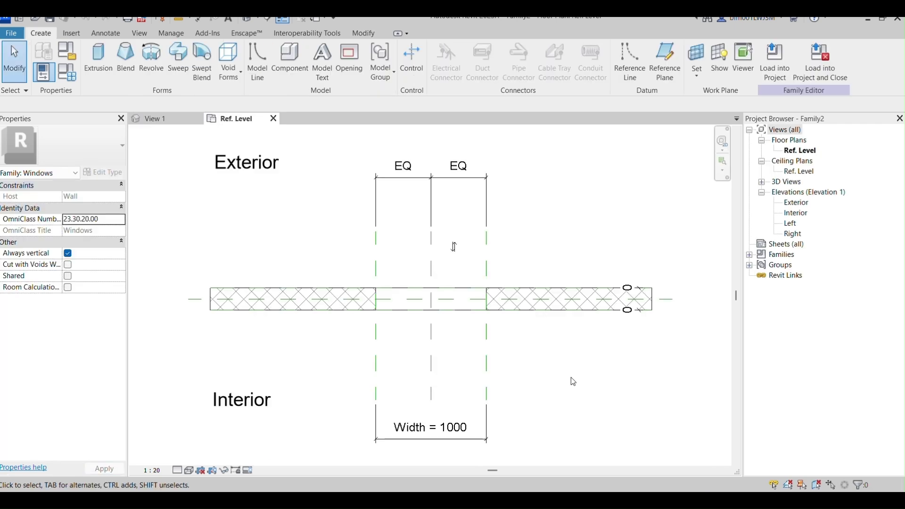
Examine the window template's wall and opening in plan and in the default 3D view.
{"action": "scroll", "coordinate": [422, 278], "scroll_direction": "up", "scroll_amount": 3}
{"action": "scroll", "coordinate": [308, 185], "scroll_direction": "down", "scroll_amount": 2}
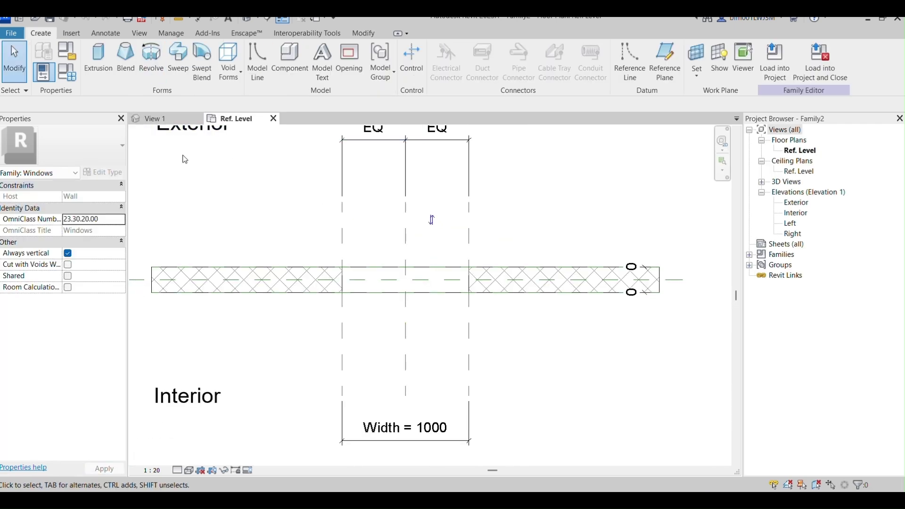
{"action": "left_click", "coordinate": [247, 20]}
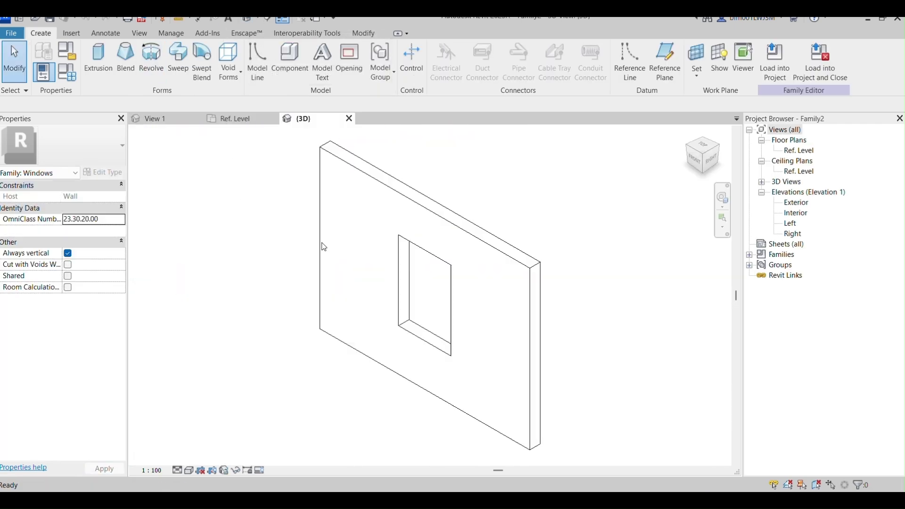
{"action": "middle_click_drag", "start_coordinate": [420, 399], "coordinate": [552, 384], "text": "shift"}
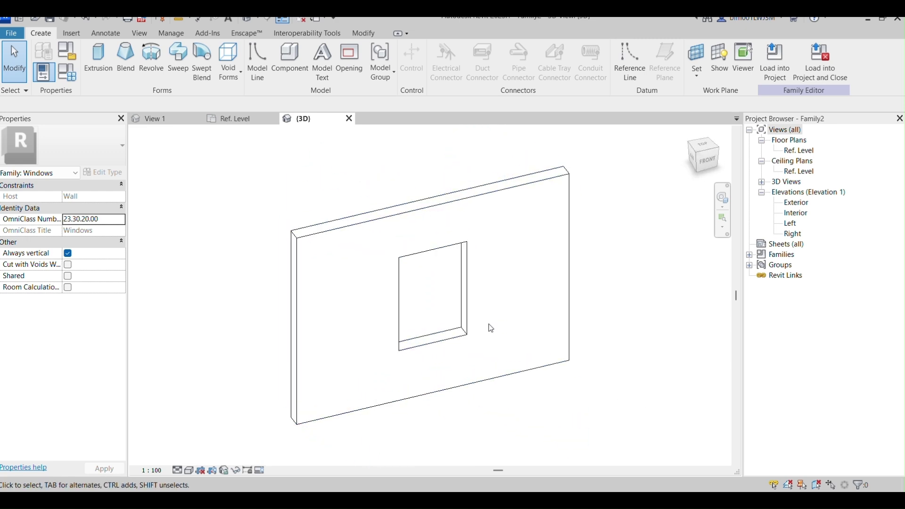
Examine the Height and Default Sill Height dimensions in the Exterior elevation and the Width dimension in the Ref. Level plan.
{"action": "double_click", "coordinate": [796, 203]}
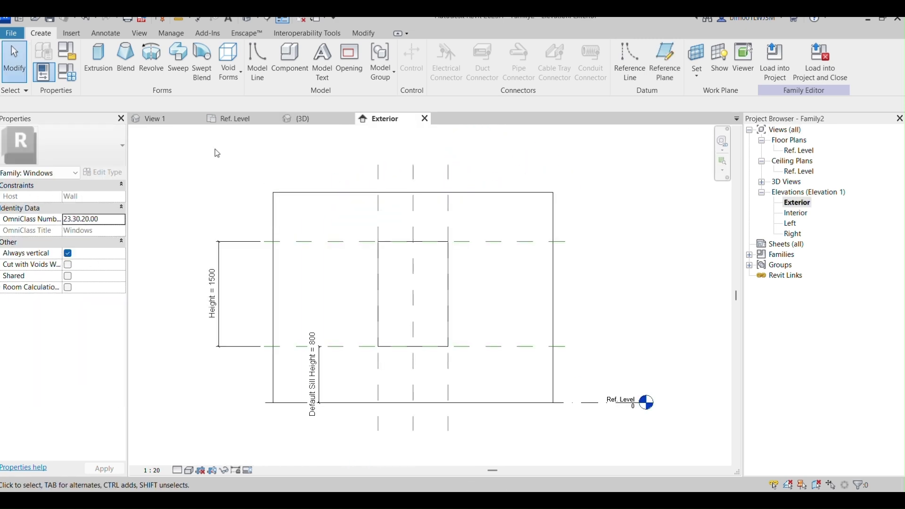
{"action": "scroll", "coordinate": [429, 373], "scroll_direction": "down", "scroll_amount": 3}
{"action": "scroll", "coordinate": [325, 393], "scroll_direction": "up", "scroll_amount": 2}
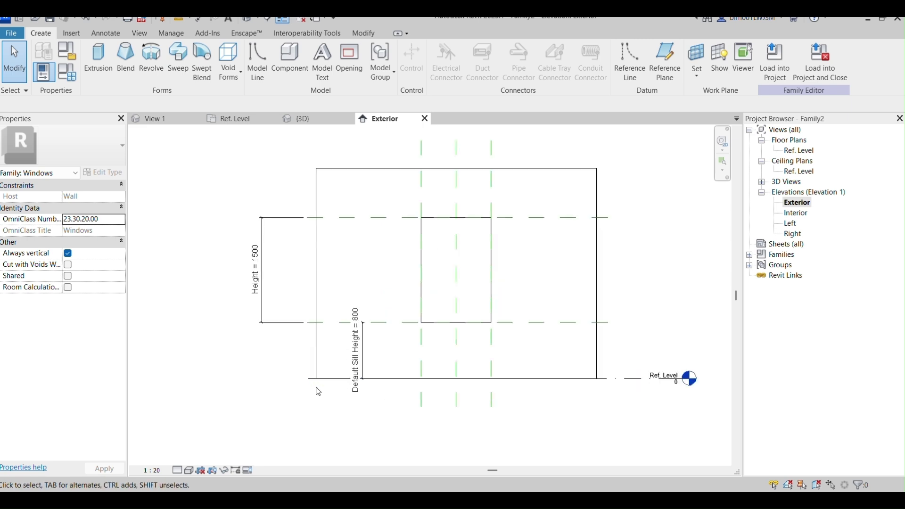
{"action": "scroll", "coordinate": [346, 387], "scroll_direction": "up", "scroll_amount": 4}
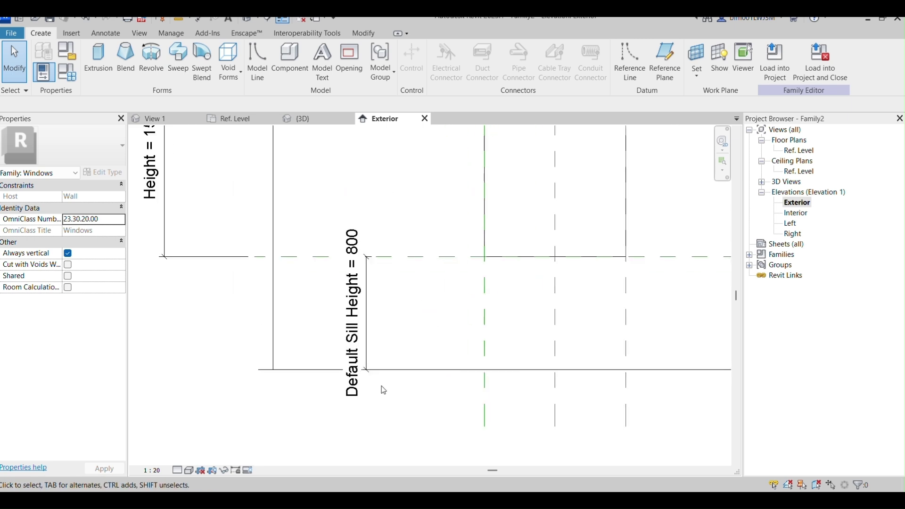
{"action": "left_click", "coordinate": [370, 344]}
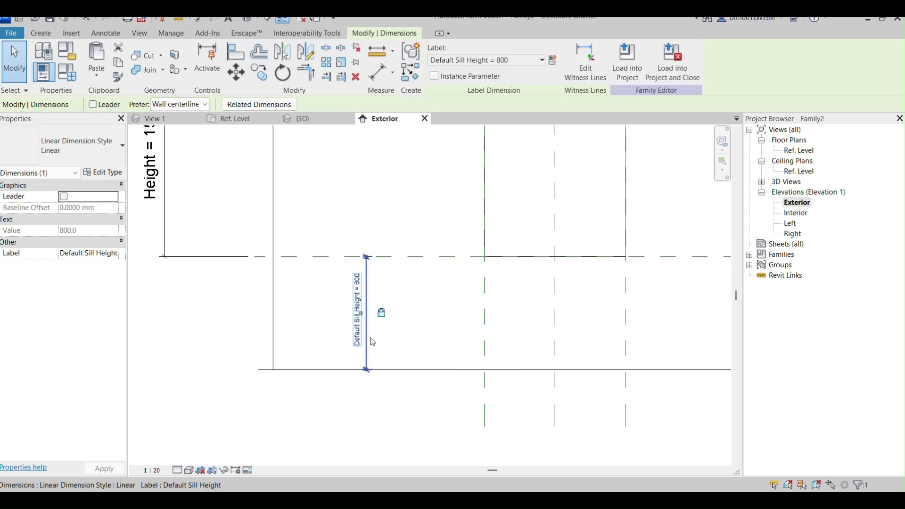
{"action": "left_click", "coordinate": [253, 352]}
{"action": "scroll", "coordinate": [465, 364], "scroll_direction": "down", "scroll_amount": 3}
{"action": "left_click", "coordinate": [291, 244]}
{"action": "scroll", "coordinate": [279, 344], "scroll_direction": "down", "scroll_amount": 2}
{"action": "left_click", "coordinate": [281, 348]}
{"action": "left_click", "coordinate": [249, 118]}
{"action": "scroll", "coordinate": [437, 324], "scroll_direction": "down", "scroll_amount": 2}
{"action": "left_click", "coordinate": [415, 383]}
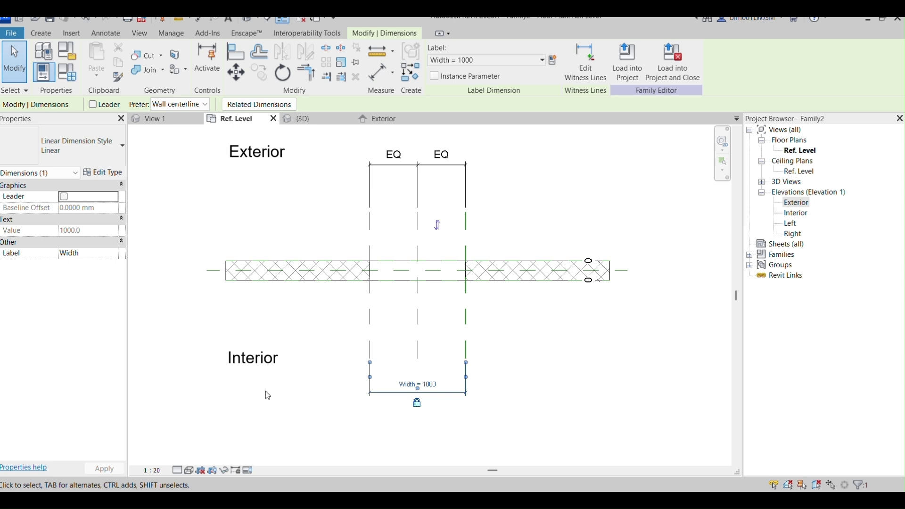
{"action": "left_click", "coordinate": [278, 393]}
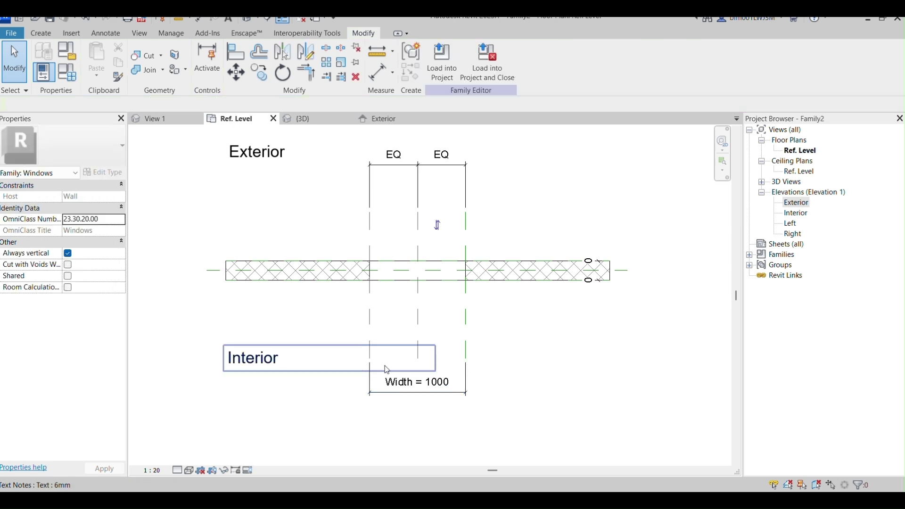
Review the window's family types and check the properties of the built-in Height parameter.
{"action": "scroll", "coordinate": [401, 366], "scroll_direction": "down", "scroll_amount": 2}
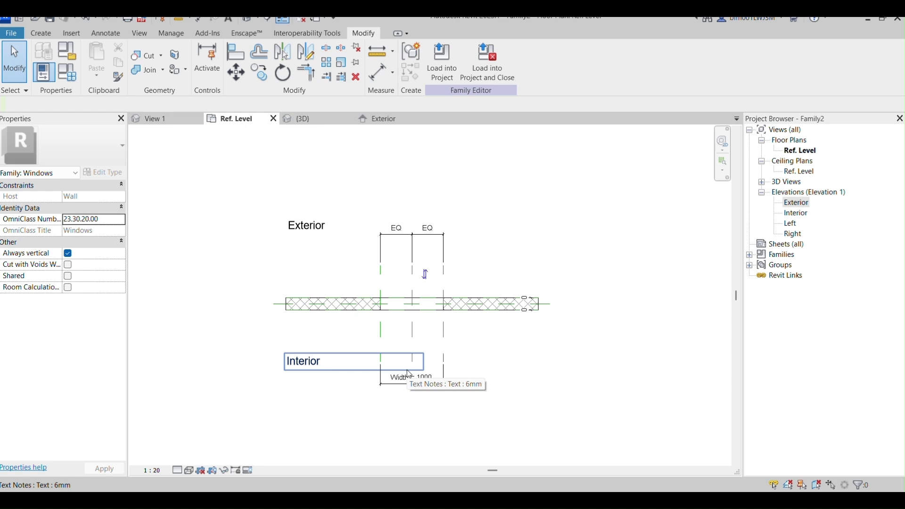
{"action": "left_click", "coordinate": [71, 82]}
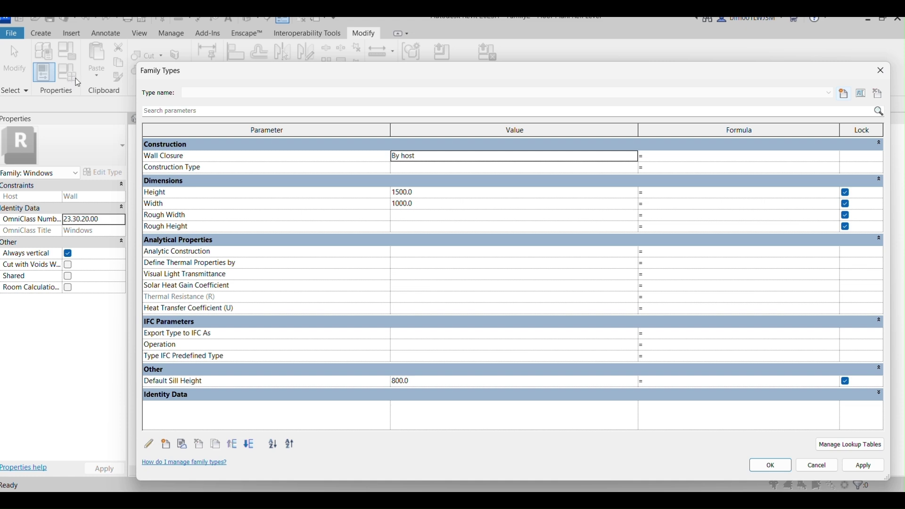
{"action": "left_click", "coordinate": [177, 194]}
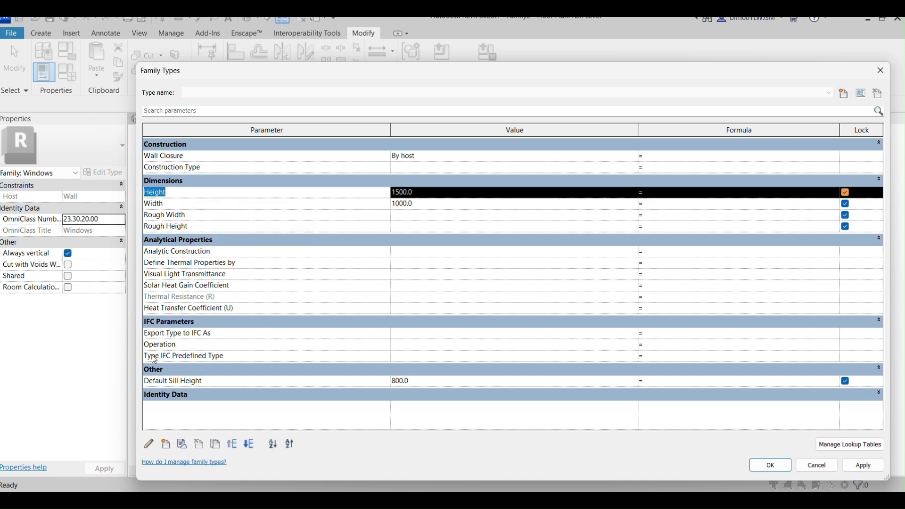
{"action": "left_click", "coordinate": [144, 446]}
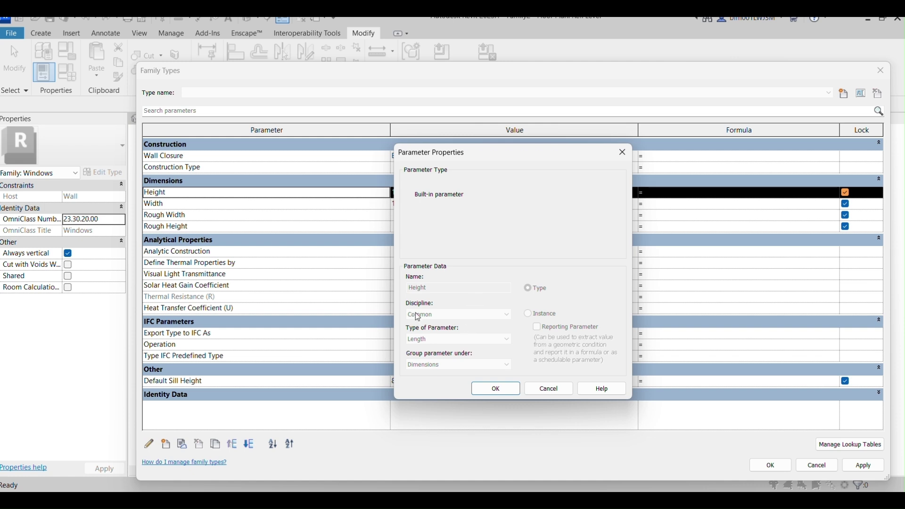
{"action": "left_click", "coordinate": [494, 390]}
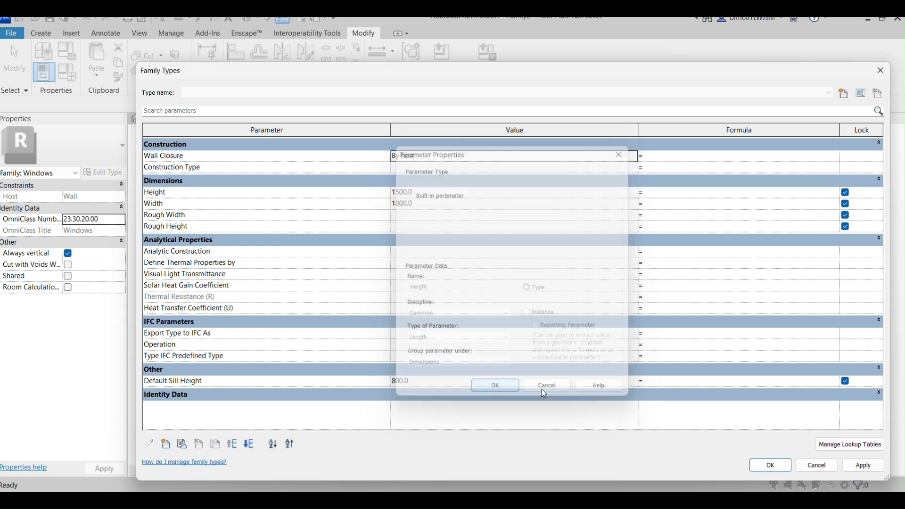
{"action": "left_click", "coordinate": [771, 466]}
Label the opening's height dimension in the Exterior elevation with a new instance parameter named HEIGHT.
{"action": "left_click", "coordinate": [381, 119]}
{"action": "scroll", "coordinate": [332, 277], "scroll_direction": "up", "scroll_amount": 2}
{"action": "left_click", "coordinate": [274, 275]}
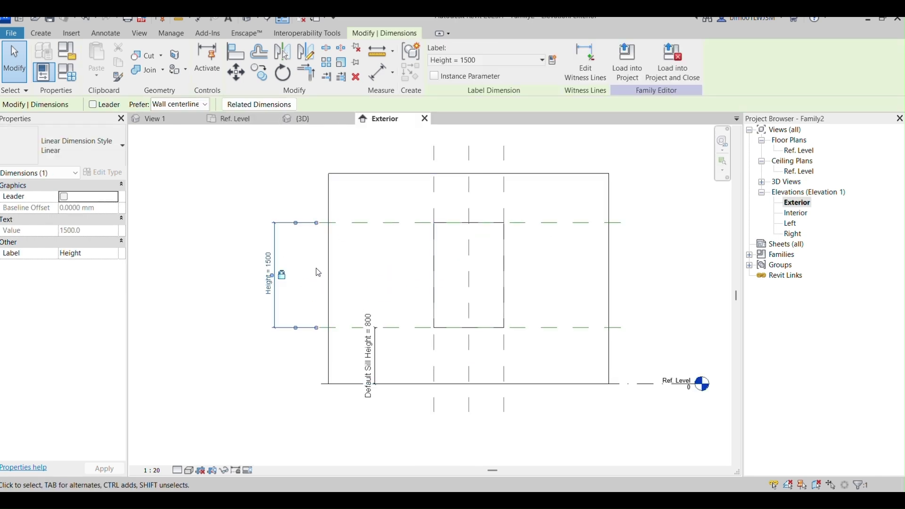
{"action": "scroll", "coordinate": [344, 281], "scroll_direction": "down", "scroll_amount": 1}
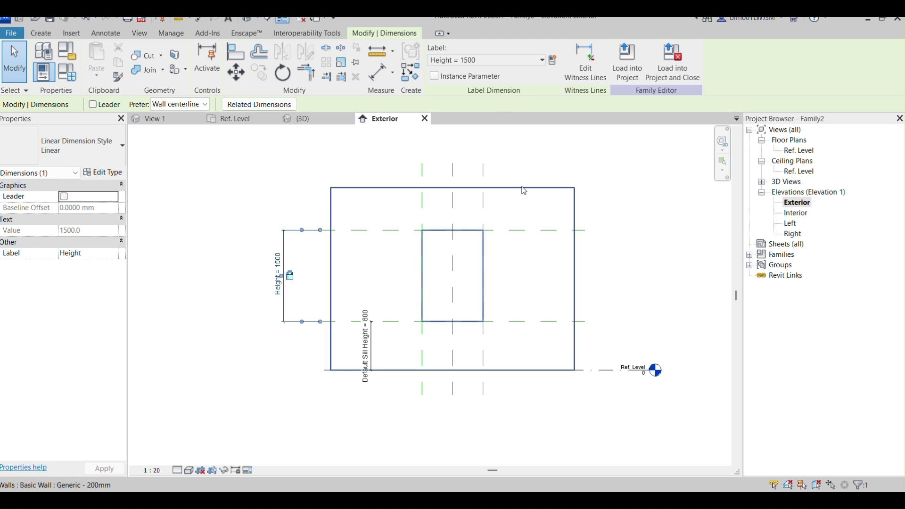
{"action": "left_click", "coordinate": [553, 60]}
{"action": "left_click", "coordinate": [466, 264]}
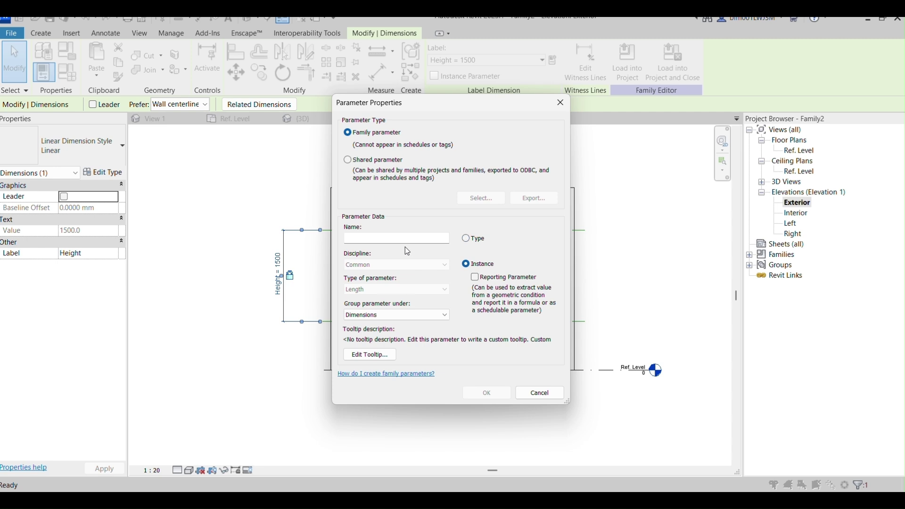
{"action": "left_click", "coordinate": [399, 235]}
{"action": "type", "text": "height"}
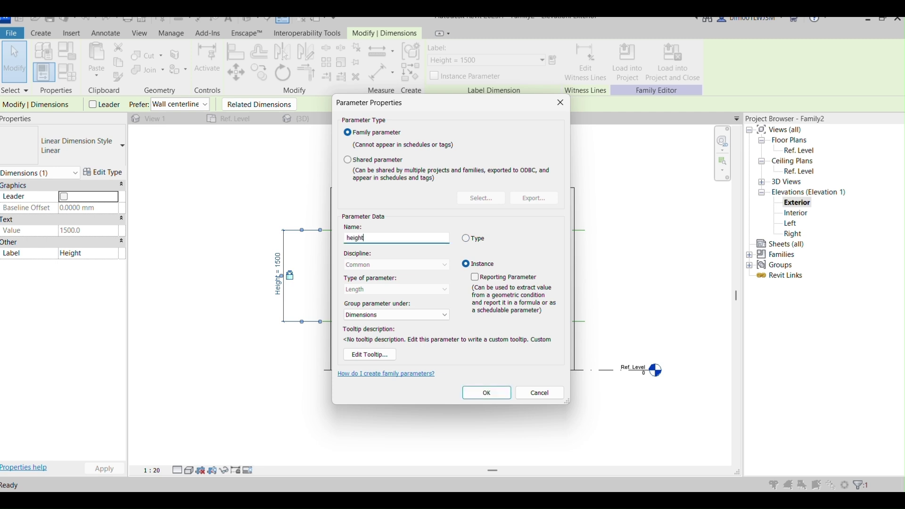
{"action": "key", "text": "BackSpace"}
{"action": "key", "text": "BackSpace"}
{"action": "key", "text": "BackSpace"}
{"action": "key", "text": "BackSpace"}
{"action": "key", "text": "BackSpace"}
{"action": "type", "text": "HEIGHT"}
{"action": "left_click", "coordinate": [487, 394]}
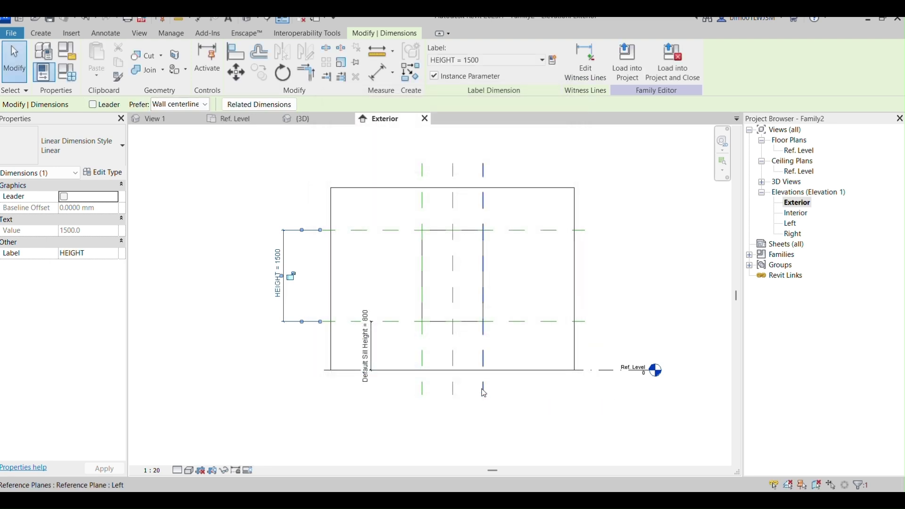
Examine the wall opening in the Ref. Level plan and in 3D, including the opening's Left reference plane.
{"action": "left_click", "coordinate": [232, 119]}
{"action": "scroll", "coordinate": [386, 303], "scroll_direction": "up", "scroll_amount": 2}
{"action": "left_click", "coordinate": [469, 339]}
{"action": "scroll", "coordinate": [334, 271], "scroll_direction": "up", "scroll_amount": 1}
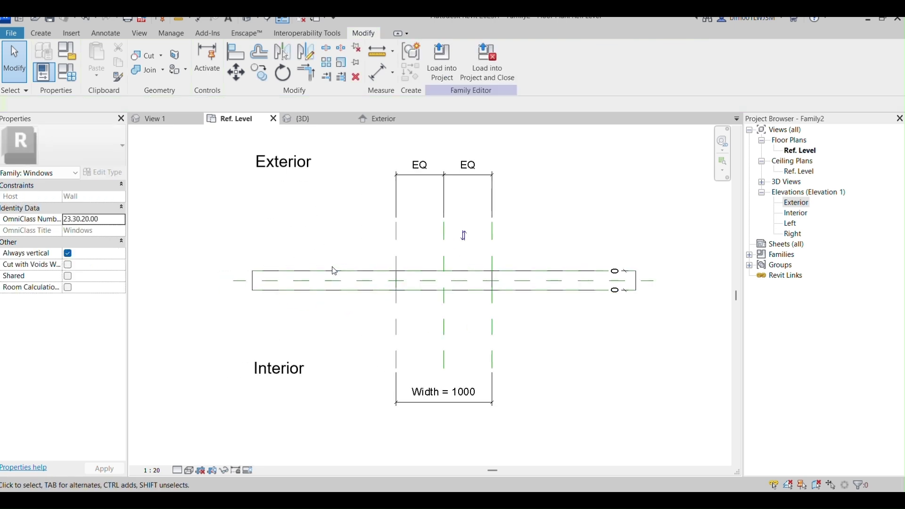
{"action": "scroll", "coordinate": [460, 299], "scroll_direction": "up", "scroll_amount": 1}
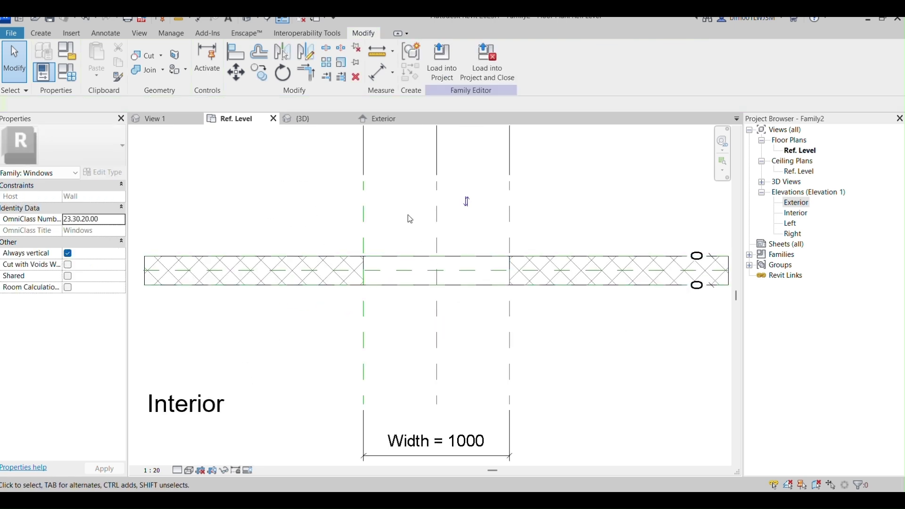
{"action": "left_click", "coordinate": [301, 119]}
{"action": "scroll", "coordinate": [428, 309], "scroll_direction": "up", "scroll_amount": 4}
{"action": "scroll", "coordinate": [542, 353], "scroll_direction": "down", "scroll_amount": 5}
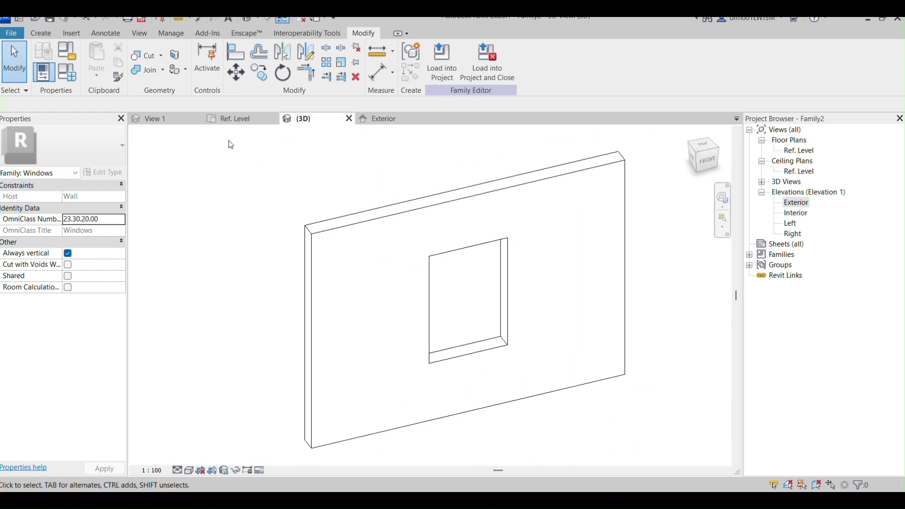
{"action": "left_click", "coordinate": [233, 119]}
{"action": "scroll", "coordinate": [359, 246], "scroll_direction": "down", "scroll_amount": 1}
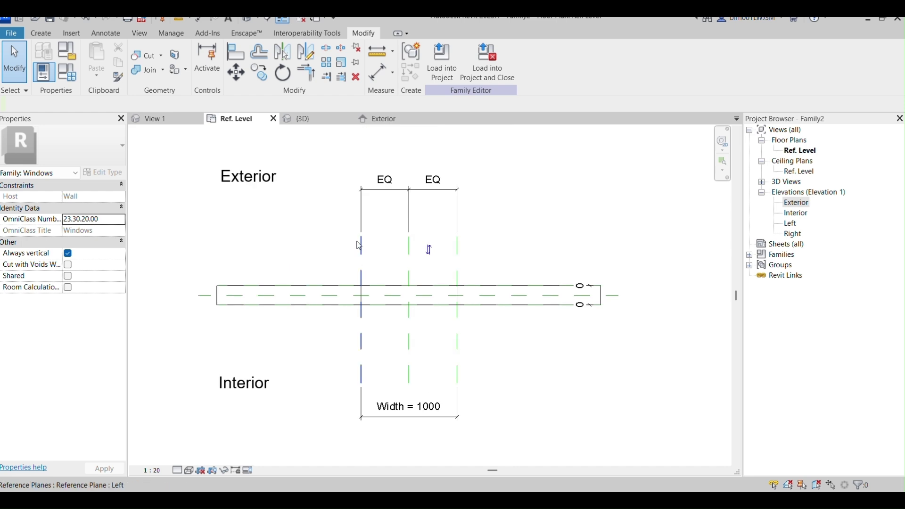
{"action": "left_click", "coordinate": [362, 254]}
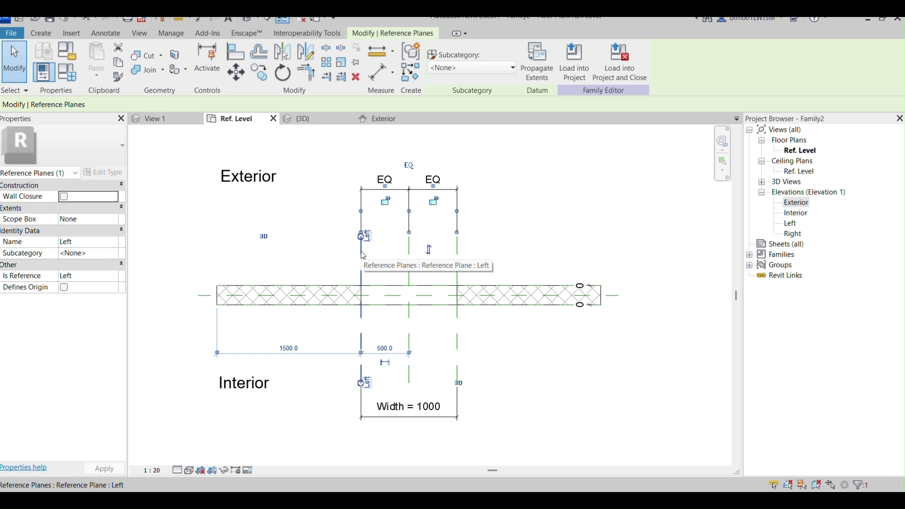
{"action": "left_click", "coordinate": [556, 227]}
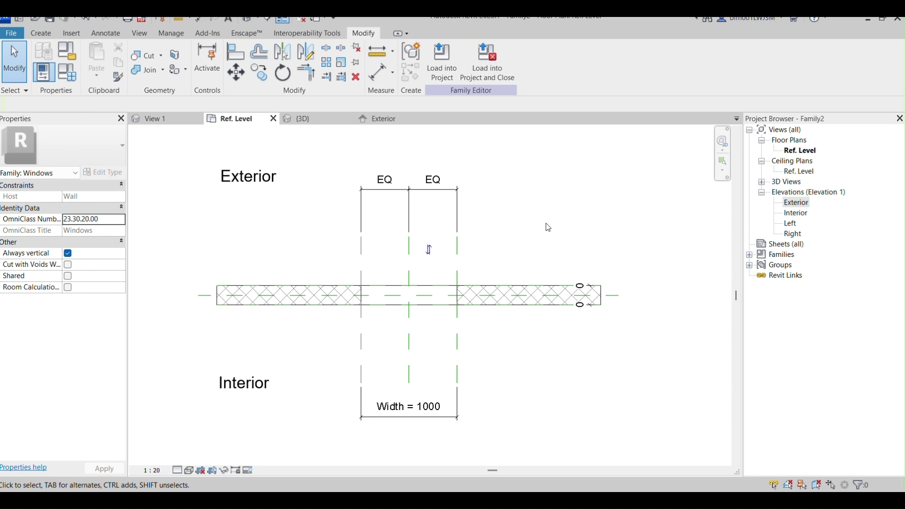
Draw two vertical reference planes inside the opening in plan, about 40 mm from its left edge and 60 mm from its right edge.
{"action": "left_click", "coordinate": [369, 348]}
{"action": "key", "text": "r"}
{"action": "key", "text": "p"}
{"action": "scroll", "coordinate": [361, 258], "scroll_direction": "up", "scroll_amount": 2}
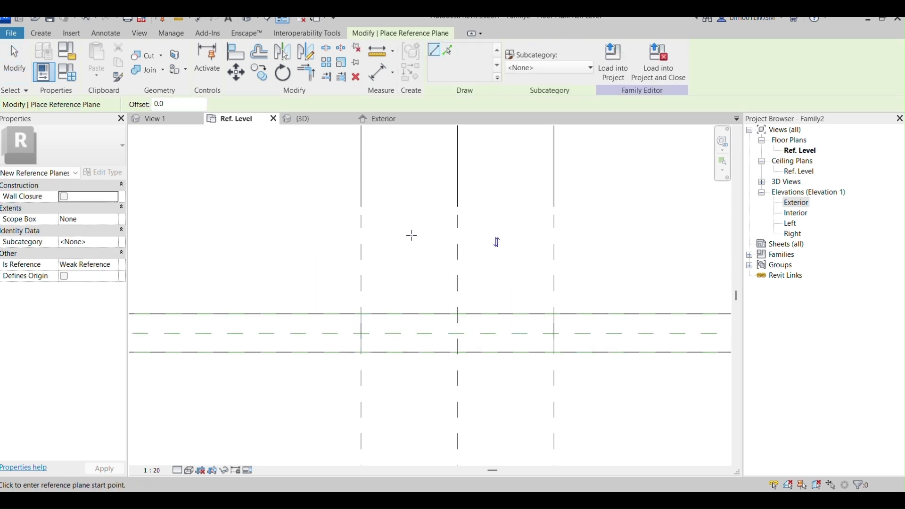
{"action": "left_click", "coordinate": [370, 215]}
{"action": "left_click", "coordinate": [369, 419]}
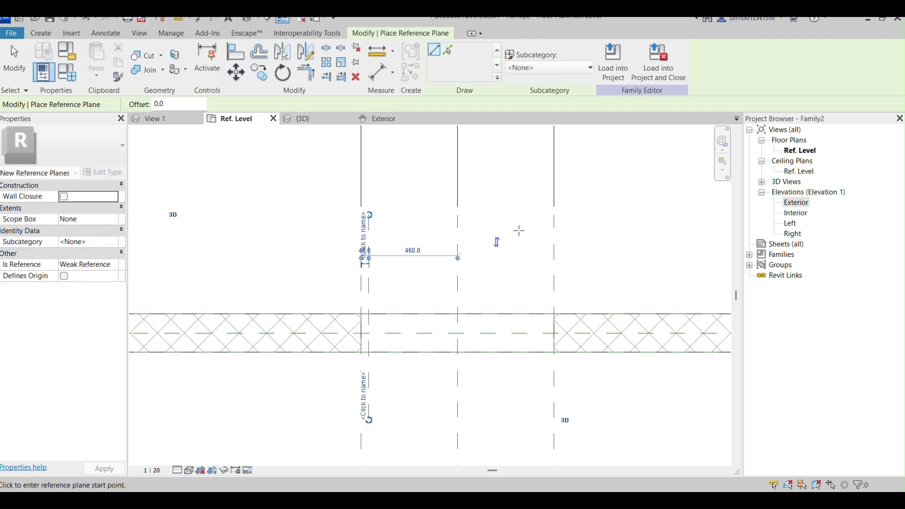
{"action": "left_click", "coordinate": [543, 216]}
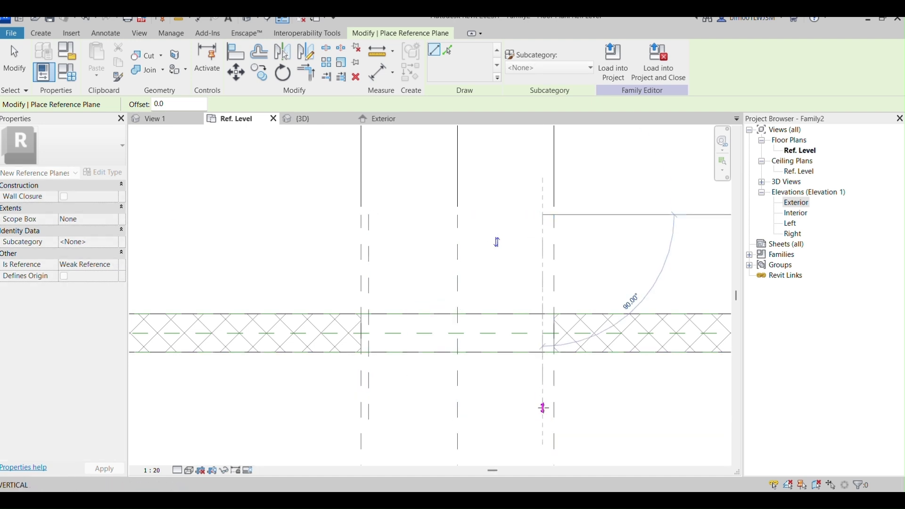
{"action": "left_click", "coordinate": [542, 408]}
{"action": "scroll", "coordinate": [537, 401], "scroll_direction": "down", "scroll_amount": 3}
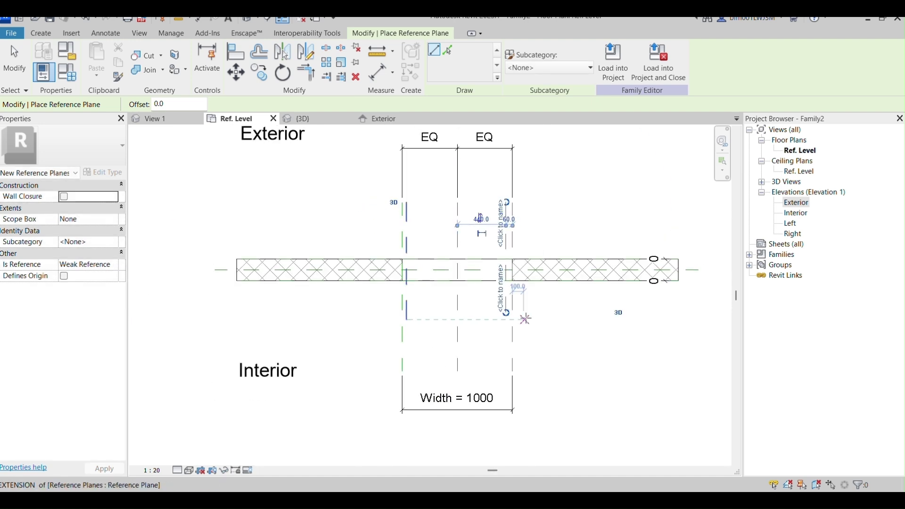
Draw two horizontal reference planes in the Exterior elevation, each about 80 mm inside the opening's head and sill.
{"action": "left_click", "coordinate": [379, 118]}
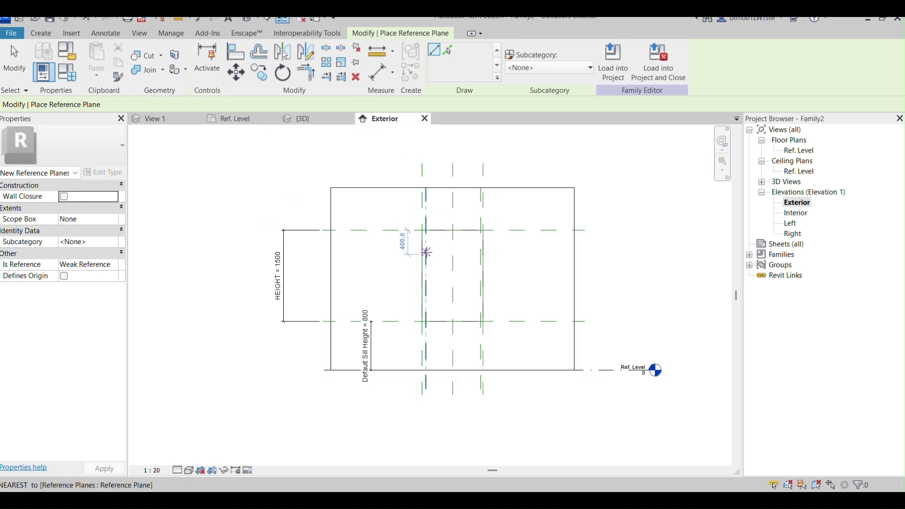
{"action": "scroll", "coordinate": [472, 259], "scroll_direction": "up", "scroll_amount": 2}
{"action": "scroll", "coordinate": [384, 226], "scroll_direction": "up", "scroll_amount": 1}
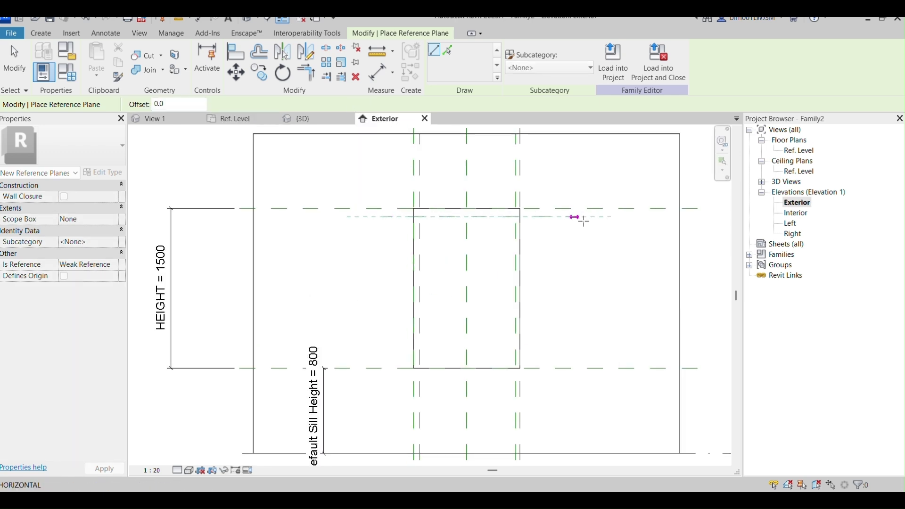
{"action": "left_click", "coordinate": [584, 218]}
{"action": "left_click", "coordinate": [353, 360]}
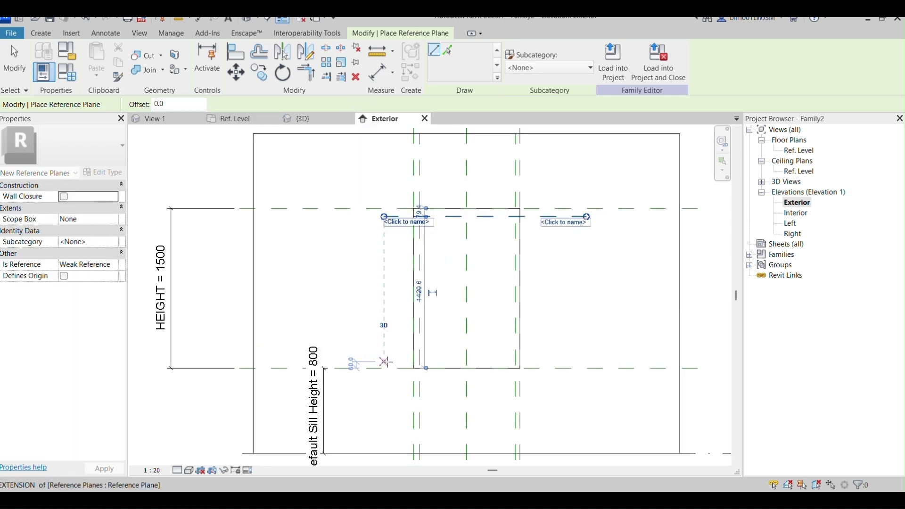
{"action": "left_click", "coordinate": [589, 355]}
{"action": "key", "text": "Escape"}
{"action": "key", "text": "Escape"}
{"action": "scroll", "coordinate": [366, 212], "scroll_direction": "down", "scroll_amount": 1}
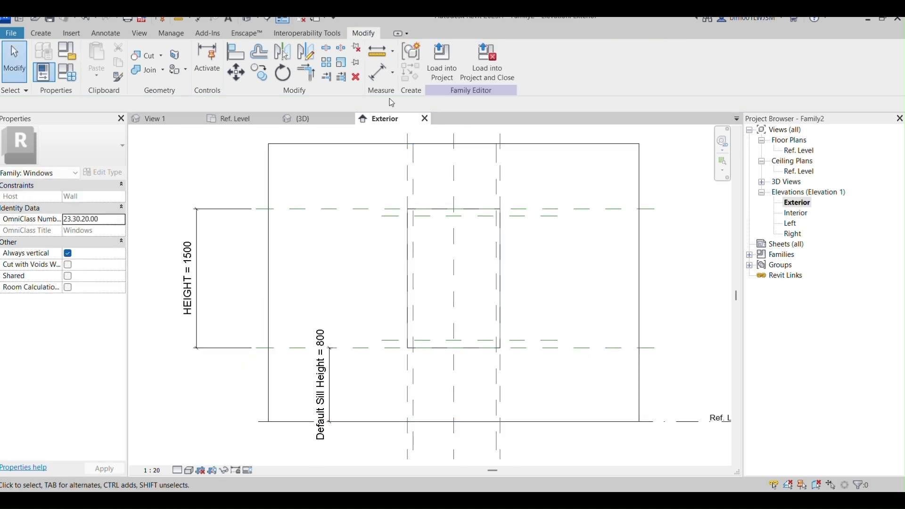
Add aligned dimensions from the opening's head and sill to the adjacent inner reference planes in the Exterior elevation.
{"action": "left_click", "coordinate": [381, 73]}
{"action": "scroll", "coordinate": [479, 204], "scroll_direction": "up", "scroll_amount": 2}
{"action": "left_click", "coordinate": [591, 228]}
{"action": "left_click", "coordinate": [665, 285]}
{"action": "scroll", "coordinate": [576, 201], "scroll_direction": "down", "scroll_amount": 1}
{"action": "scroll", "coordinate": [617, 410], "scroll_direction": "up", "scroll_amount": 1}
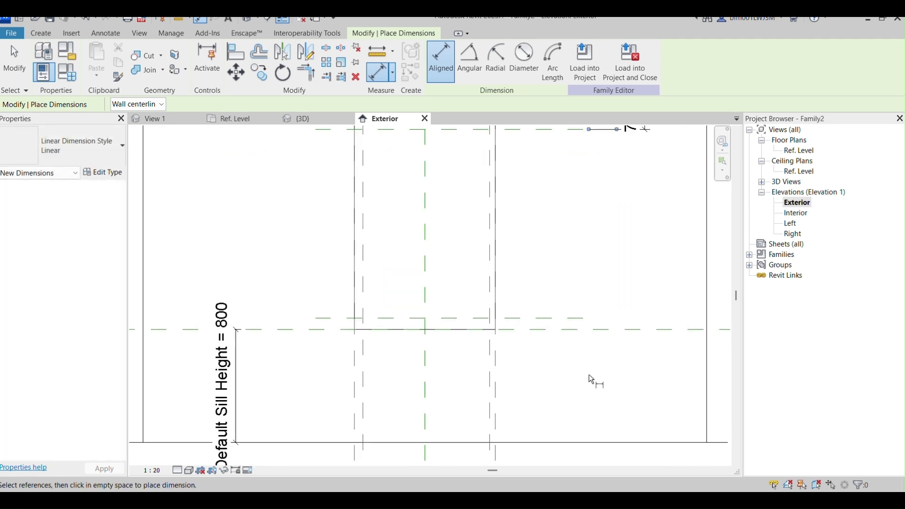
{"action": "left_click", "coordinate": [553, 333]}
{"action": "left_click", "coordinate": [558, 319]}
{"action": "left_click", "coordinate": [622, 283]}
{"action": "scroll", "coordinate": [528, 386], "scroll_direction": "down", "scroll_amount": 2}
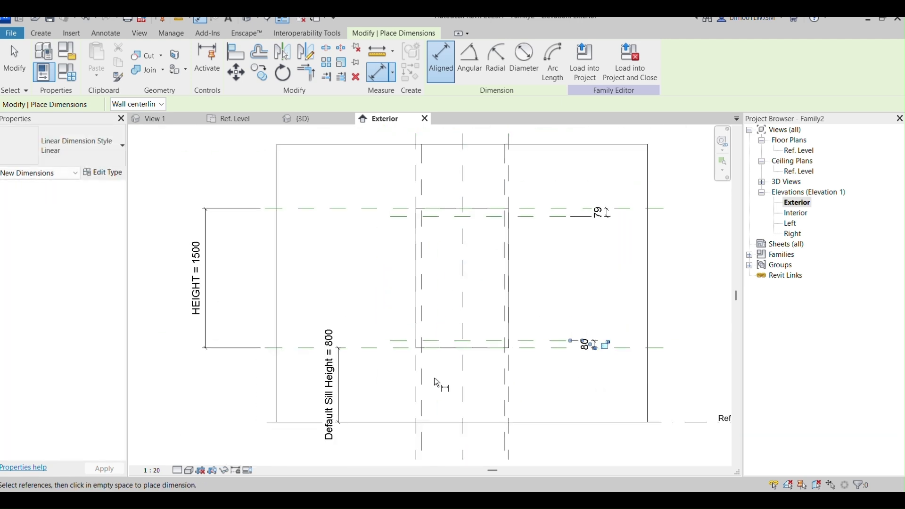
Add aligned dimensions in the Ref. Level plan between the opening's side planes and the adjacent inner reference planes.
{"action": "left_click", "coordinate": [231, 119]}
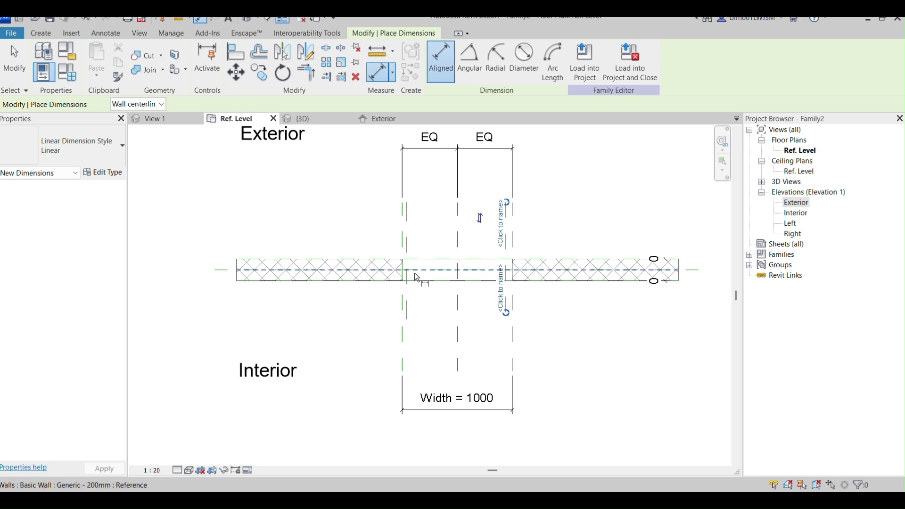
{"action": "scroll", "coordinate": [398, 238], "scroll_direction": "up", "scroll_amount": 3}
{"action": "left_click", "coordinate": [395, 233]}
{"action": "left_click", "coordinate": [400, 222]}
{"action": "scroll", "coordinate": [407, 272], "scroll_direction": "down", "scroll_amount": 2}
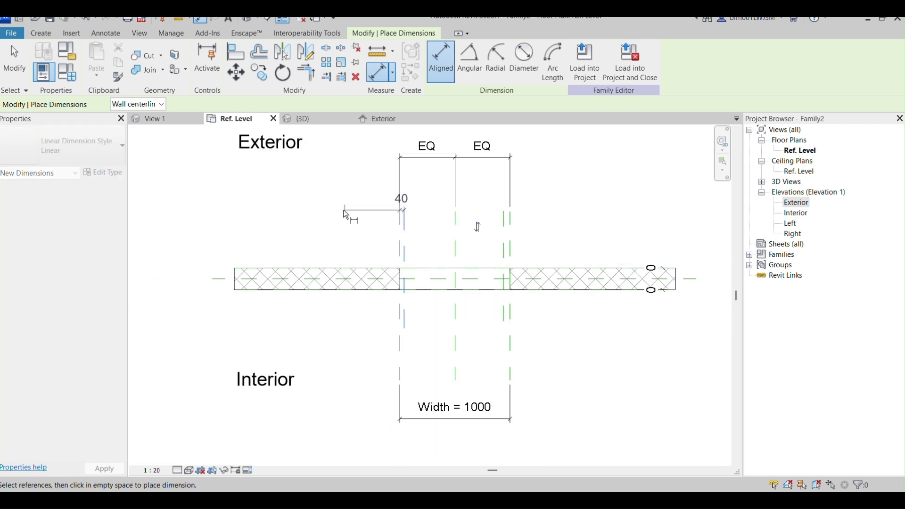
{"action": "left_click", "coordinate": [303, 193]}
{"action": "left_click", "coordinate": [511, 250]}
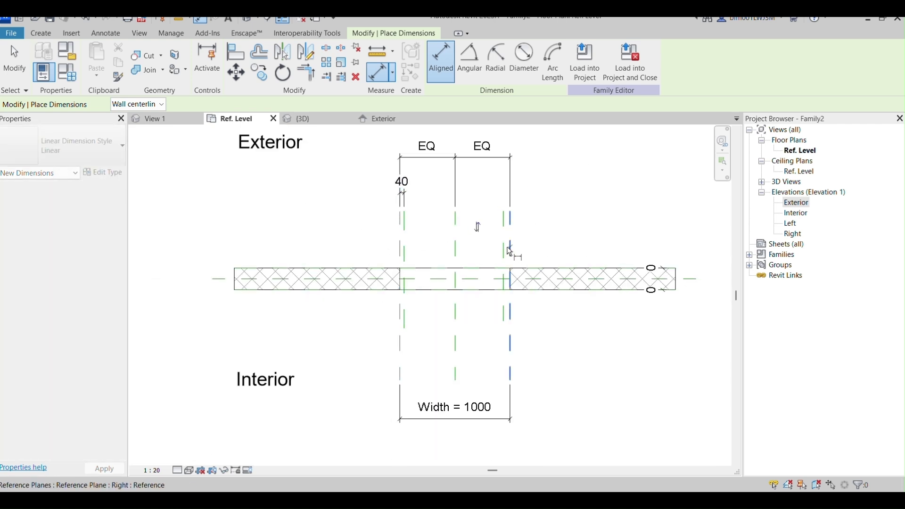
{"action": "left_click", "coordinate": [556, 179]}
{"action": "key", "text": "Escape"}
{"action": "key", "text": "Escape"}
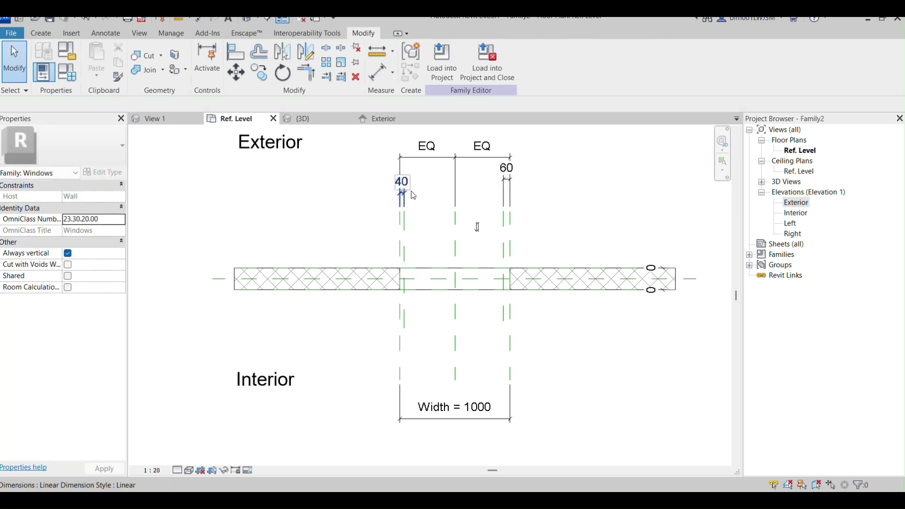
Label the left frame offset dimension with a new instance parameter named THICKNESS OF FRAME.
{"action": "left_click", "coordinate": [411, 190]}
{"action": "left_click", "coordinate": [402, 203]}
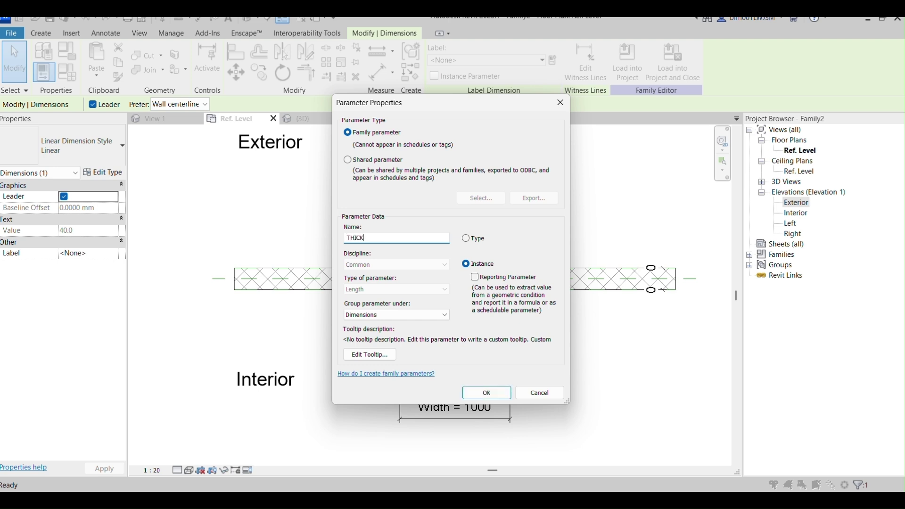
{"action": "left_click", "coordinate": [486, 392]}
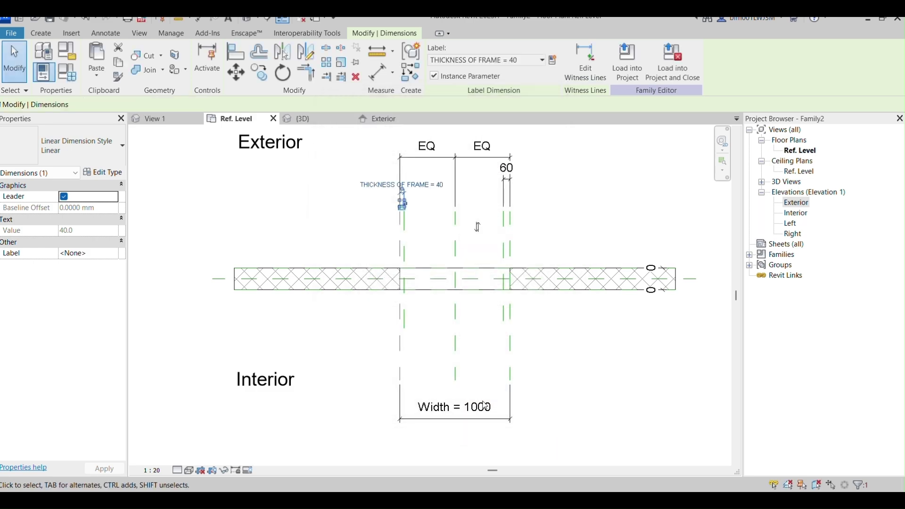
{"action": "left_click", "coordinate": [446, 224]}
Set the THICKNESS OF FRAME parameter to 50 in the family types.
{"action": "scroll", "coordinate": [452, 212], "scroll_direction": "up", "scroll_amount": 2}
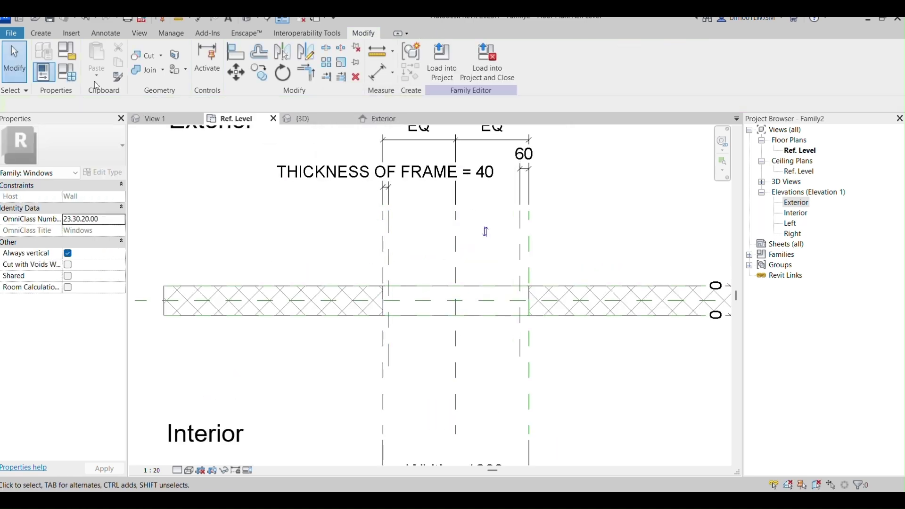
{"action": "left_click", "coordinate": [68, 72]}
{"action": "left_click", "coordinate": [459, 216]}
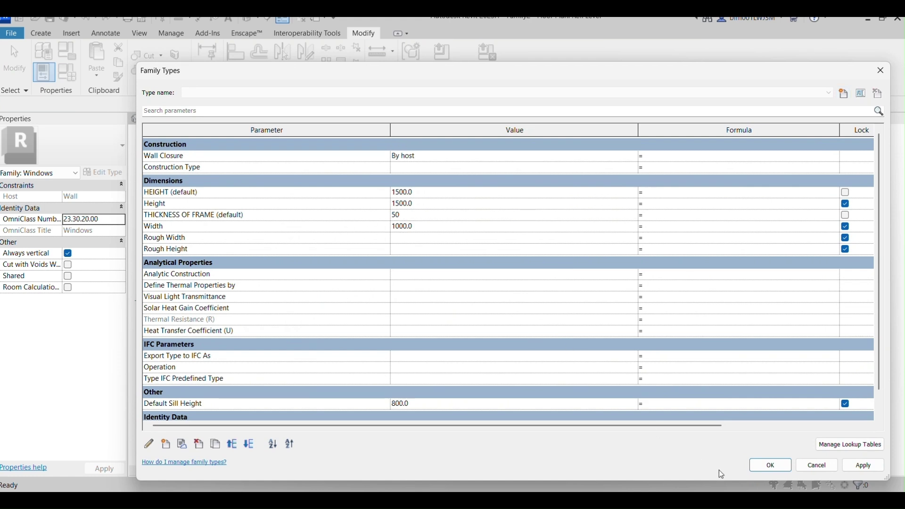
{"action": "left_click", "coordinate": [771, 467]}
{"action": "scroll", "coordinate": [471, 236], "scroll_direction": "down", "scroll_amount": 2}
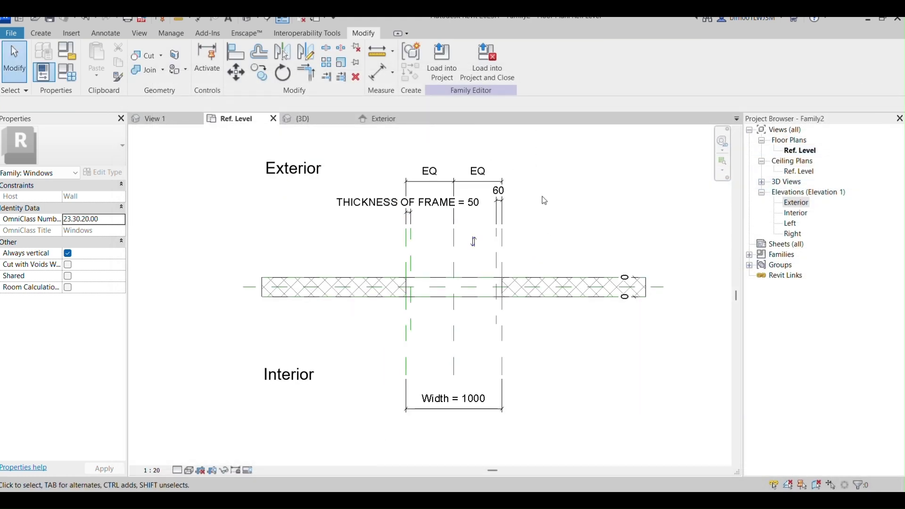
Label the right frame offset dimension in the Ref. Level plan with the THICKNESS OF FRAME parameter.
{"action": "left_click", "coordinate": [502, 208]}
{"action": "left_click", "coordinate": [541, 59]}
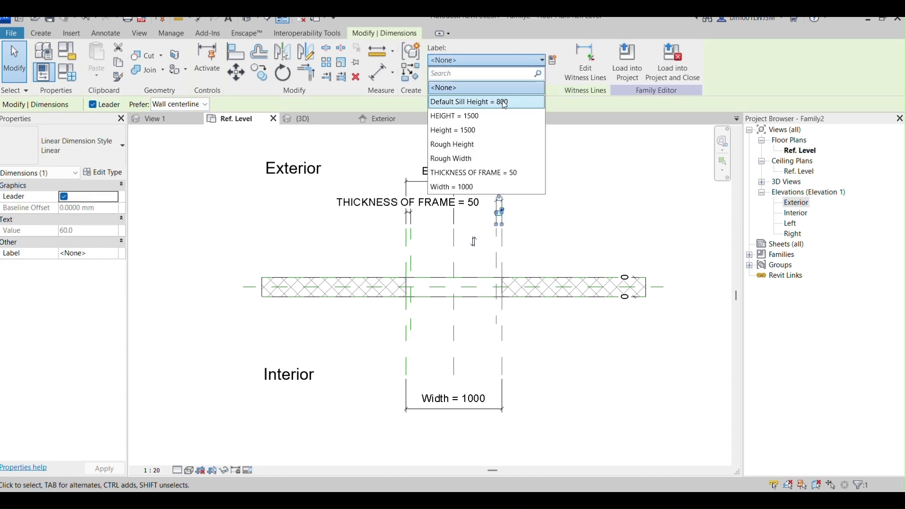
{"action": "left_click", "coordinate": [493, 173]}
{"action": "left_click", "coordinate": [574, 259]}
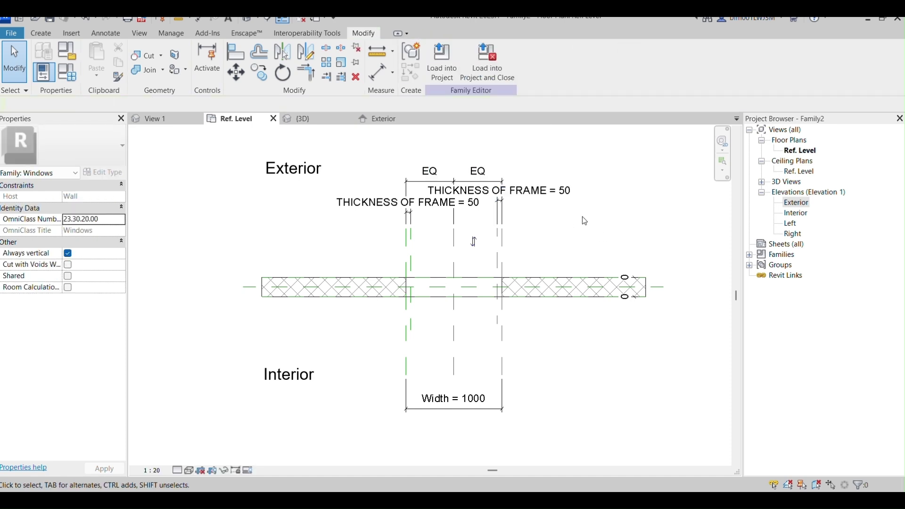
Label the head and sill frame offset dimensions in the Exterior elevation with the THICKNESS OF FRAME parameter.
{"action": "left_click", "coordinate": [384, 119]}
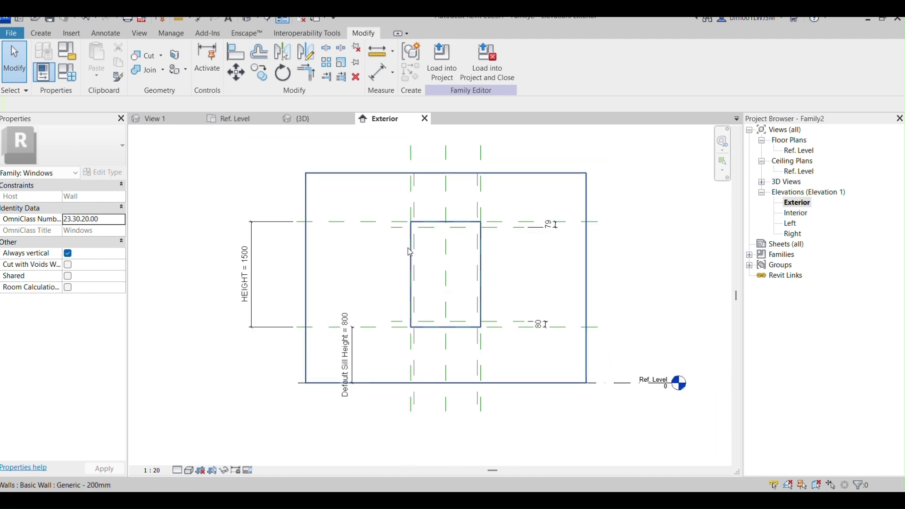
{"action": "scroll", "coordinate": [235, 277], "scroll_direction": "down", "scroll_amount": 1}
{"action": "left_click", "coordinate": [531, 228]}
{"action": "left_click", "coordinate": [472, 60]}
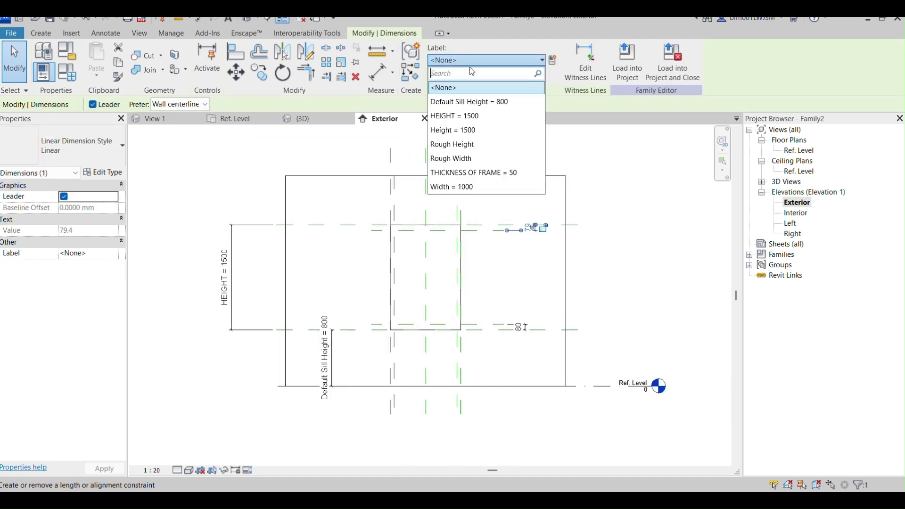
{"action": "left_click", "coordinate": [474, 173]}
{"action": "left_click", "coordinate": [529, 365]}
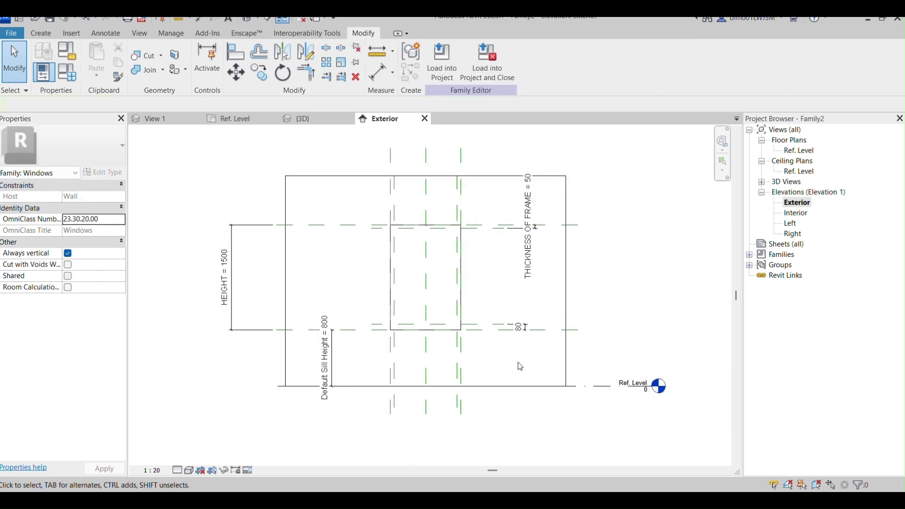
{"action": "left_click", "coordinate": [519, 327]}
{"action": "left_click", "coordinate": [490, 60]}
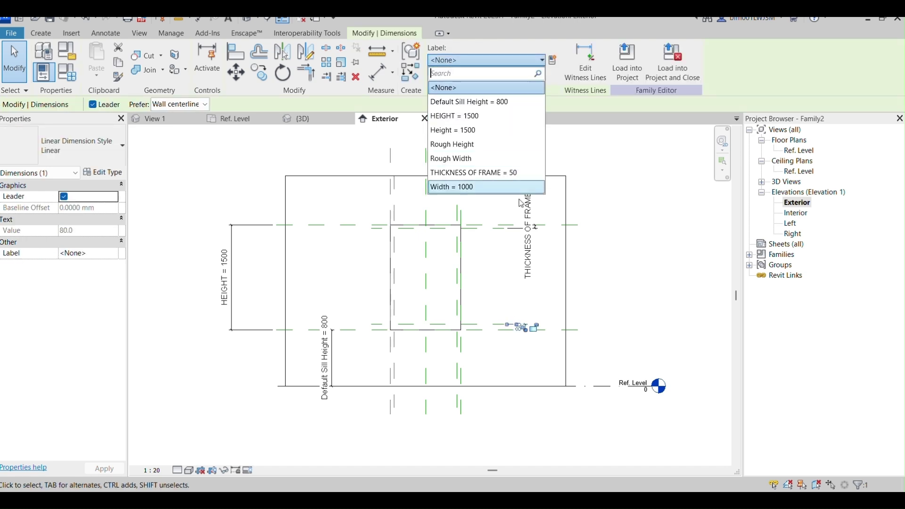
{"action": "left_click", "coordinate": [516, 173]}
{"action": "left_click", "coordinate": [652, 204]}
{"action": "scroll", "coordinate": [384, 224], "scroll_direction": "up", "scroll_amount": 2}
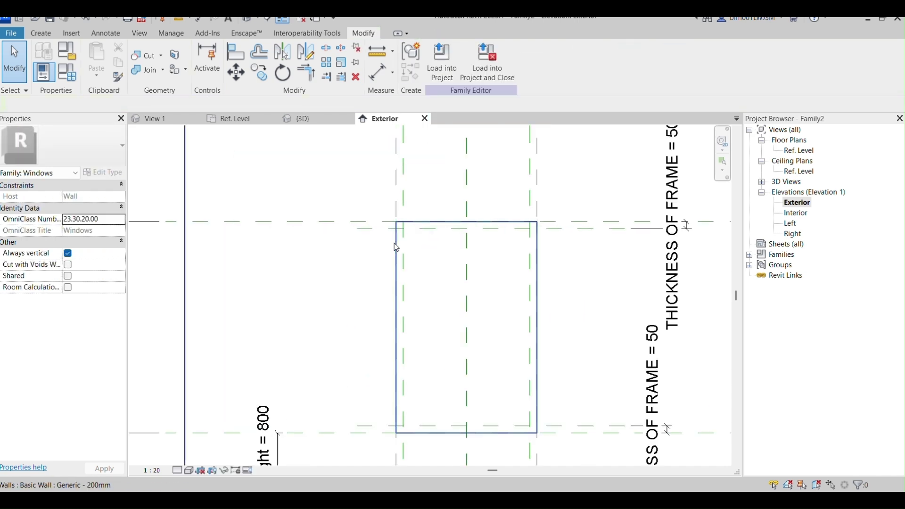
{"action": "scroll", "coordinate": [407, 246], "scroll_direction": "down", "scroll_amount": 3}
{"action": "left_click", "coordinate": [231, 118]}
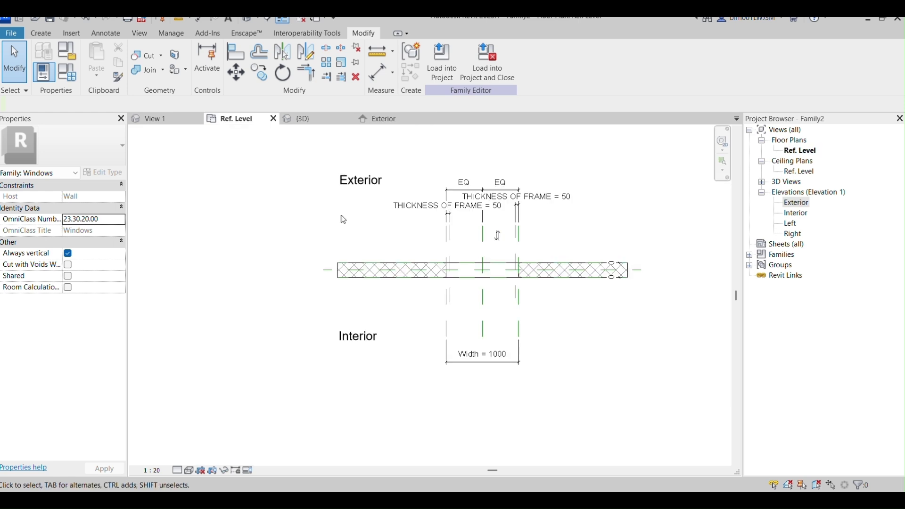
{"action": "scroll", "coordinate": [426, 290], "scroll_direction": "up", "scroll_amount": 5}
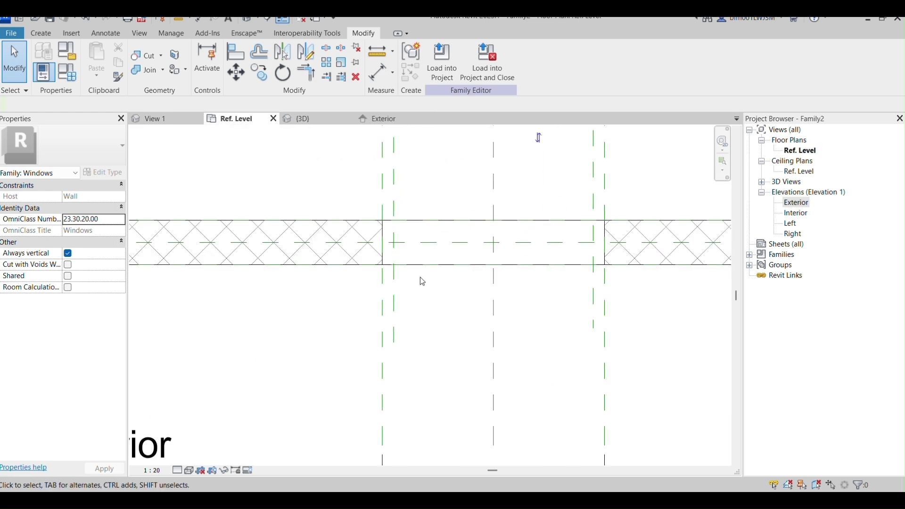
Start a solid sweep in the 3D view and pick the four interior-face edges of the wall opening as its path.
{"action": "left_click", "coordinate": [41, 33]}
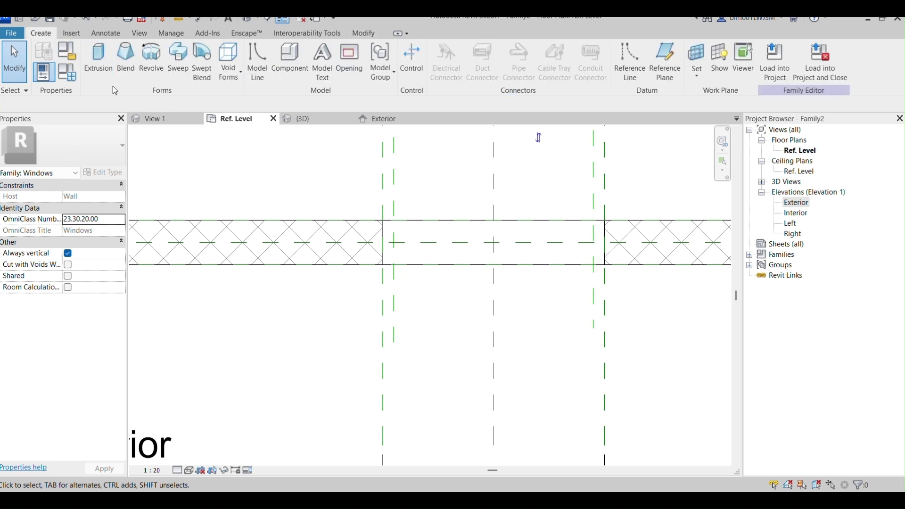
{"action": "left_click", "coordinate": [311, 120]}
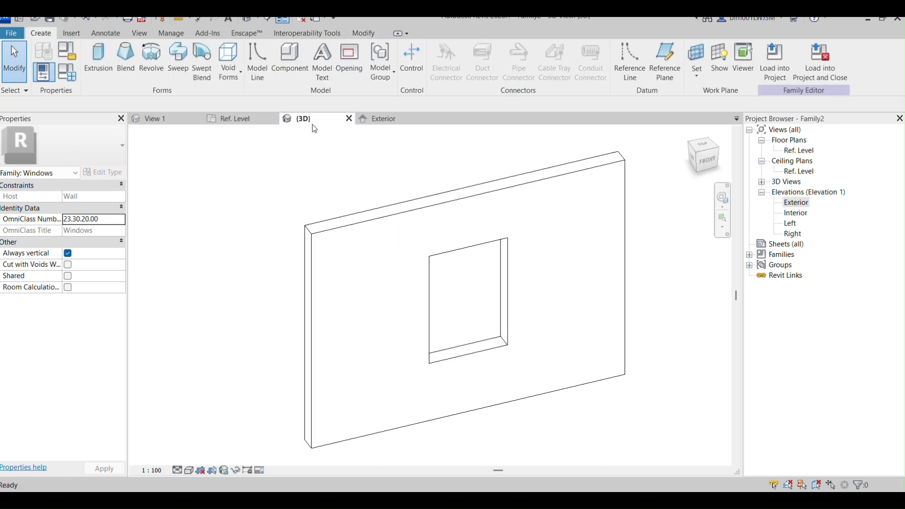
{"action": "left_click", "coordinate": [384, 119]}
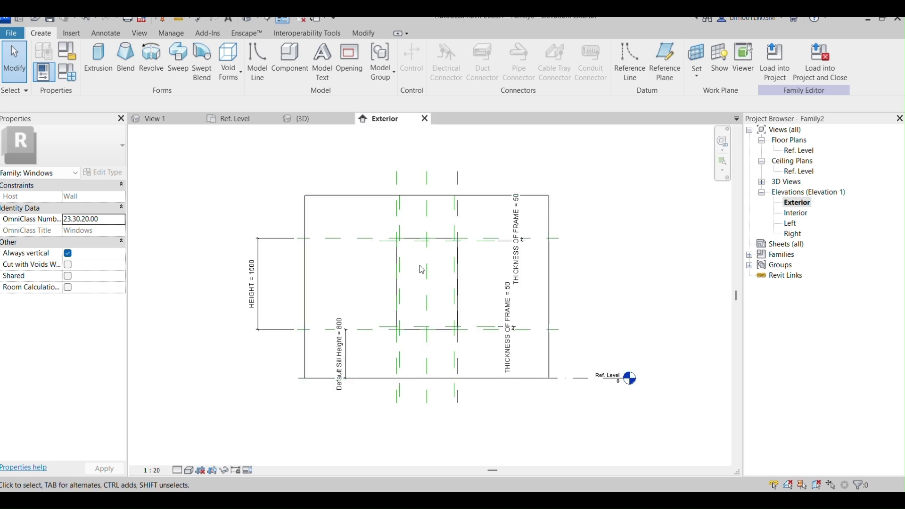
{"action": "scroll", "coordinate": [435, 286], "scroll_direction": "up", "scroll_amount": 2}
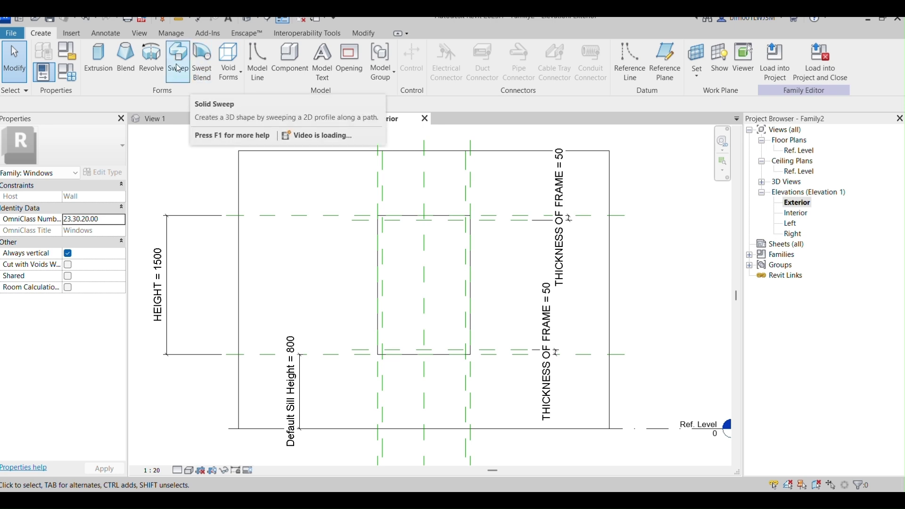
{"action": "left_click", "coordinate": [306, 121]}
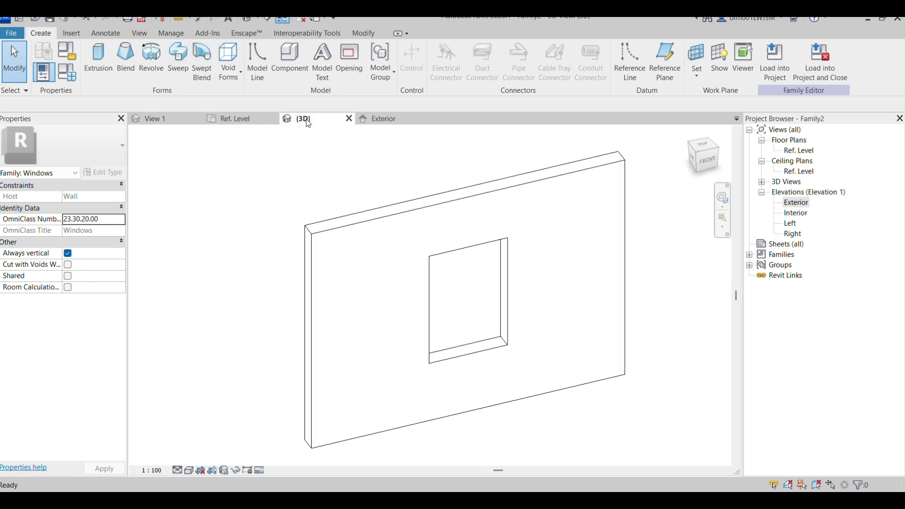
{"action": "left_click", "coordinate": [178, 61]}
{"action": "scroll", "coordinate": [465, 390], "scroll_direction": "up", "scroll_amount": 1}
{"action": "scroll", "coordinate": [466, 372], "scroll_direction": "up", "scroll_amount": 1}
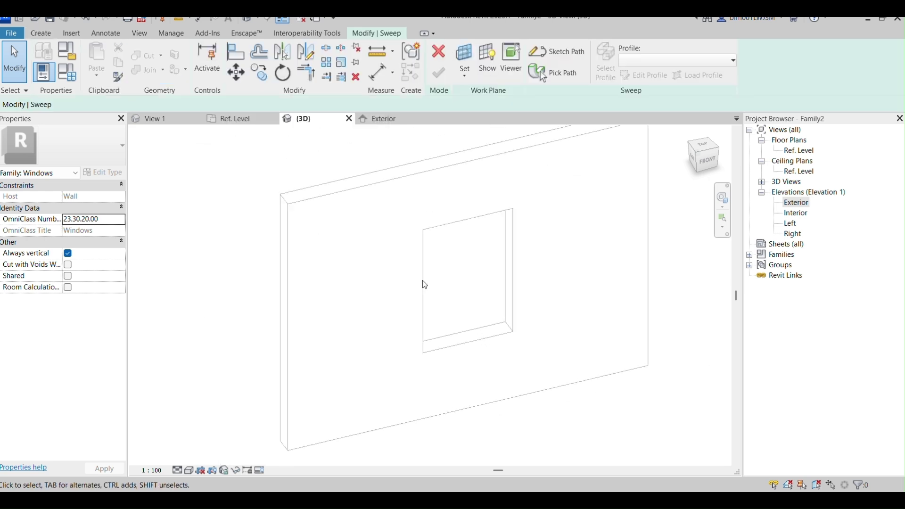
{"action": "left_click", "coordinate": [542, 74]}
{"action": "left_click", "coordinate": [420, 283]}
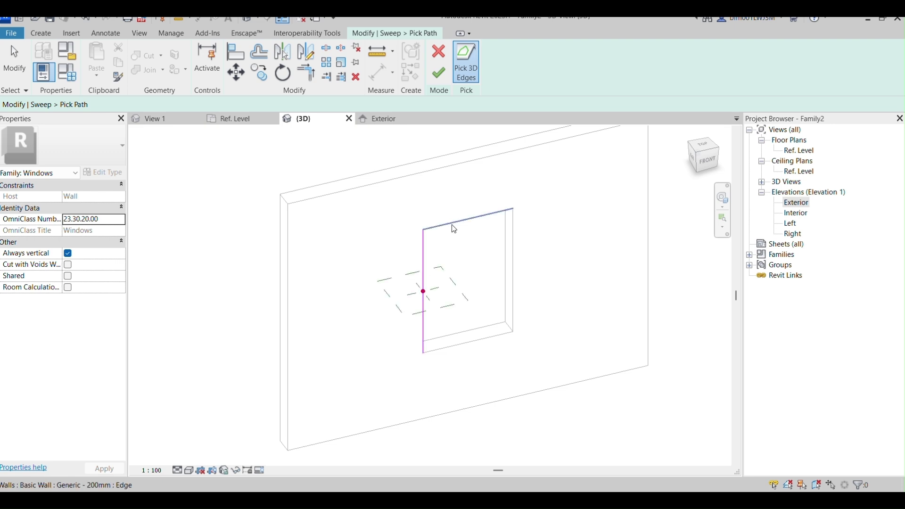
{"action": "left_click", "coordinate": [494, 214]}
{"action": "left_click", "coordinate": [507, 256]}
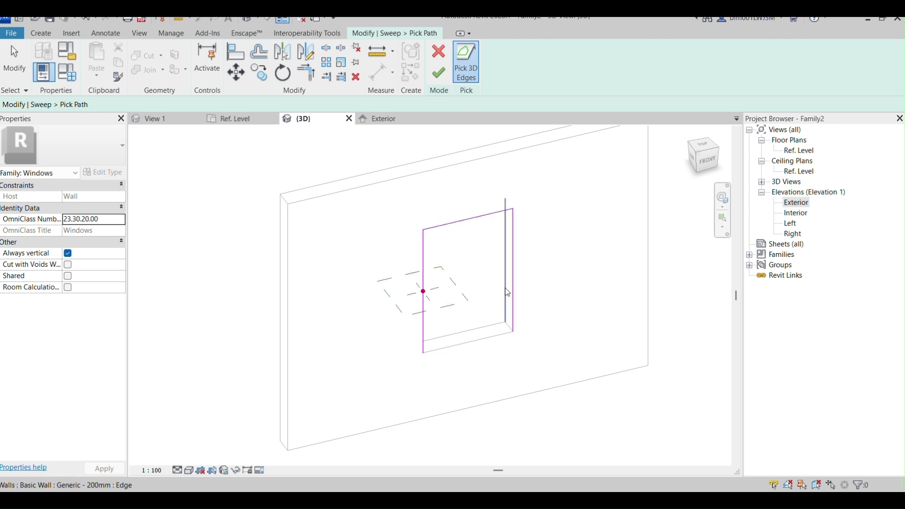
{"action": "left_click", "coordinate": [490, 338]}
{"action": "left_click", "coordinate": [438, 72]}
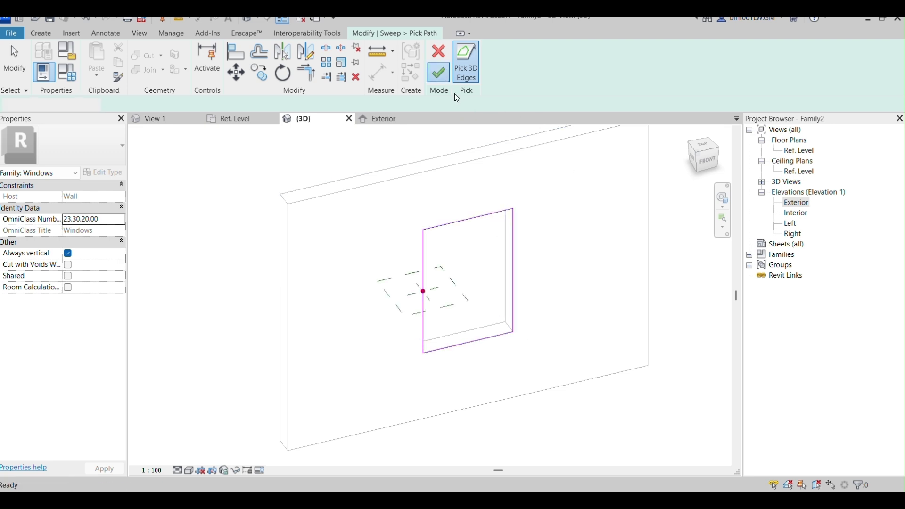
Sketch a rectangular sweep profile in the Ref. Level plan, from the opening's interior left corner to the inner reference plane at the exterior wall face.
{"action": "left_click", "coordinate": [654, 77]}
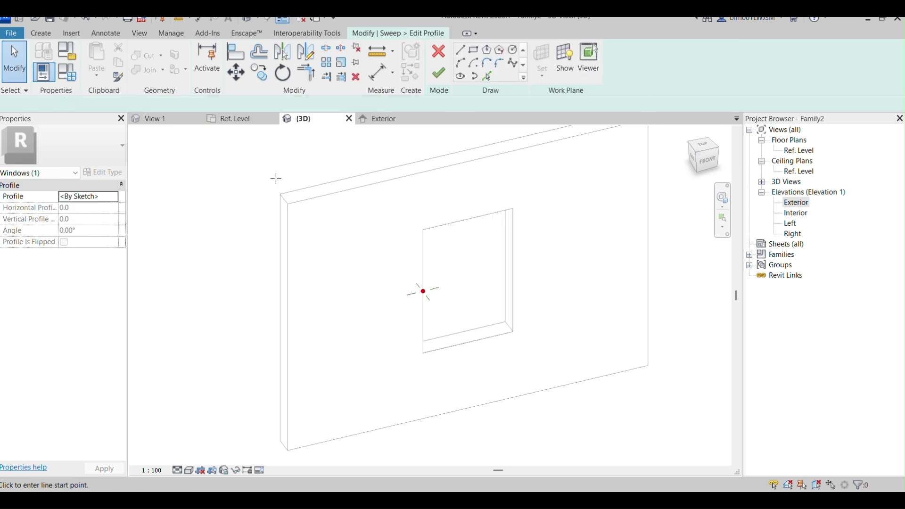
{"action": "scroll", "coordinate": [419, 224], "scroll_direction": "up", "scroll_amount": 4}
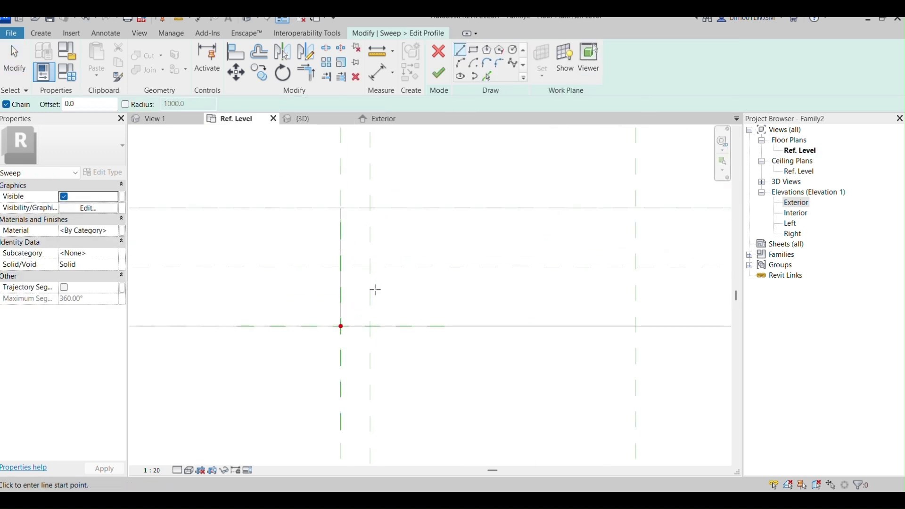
{"action": "left_click", "coordinate": [341, 326]}
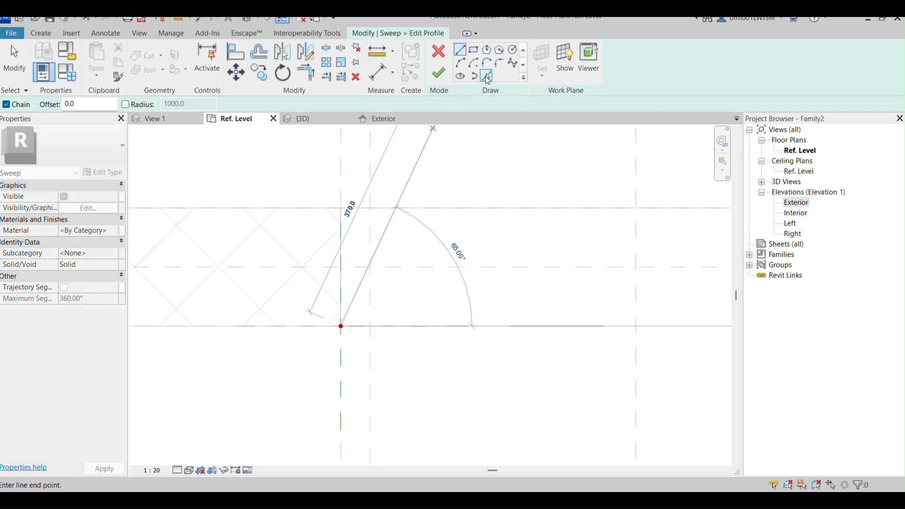
{"action": "left_click", "coordinate": [474, 51]}
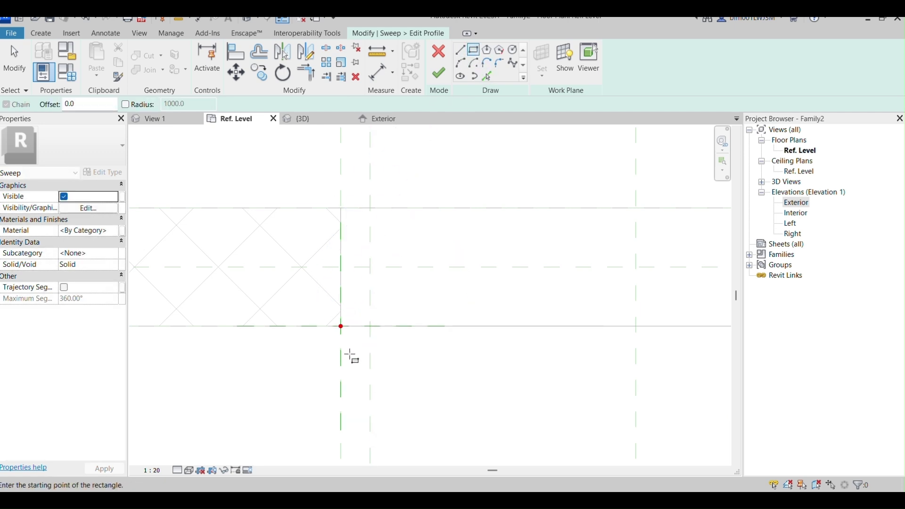
{"action": "left_click", "coordinate": [341, 326]}
{"action": "left_click", "coordinate": [370, 208]}
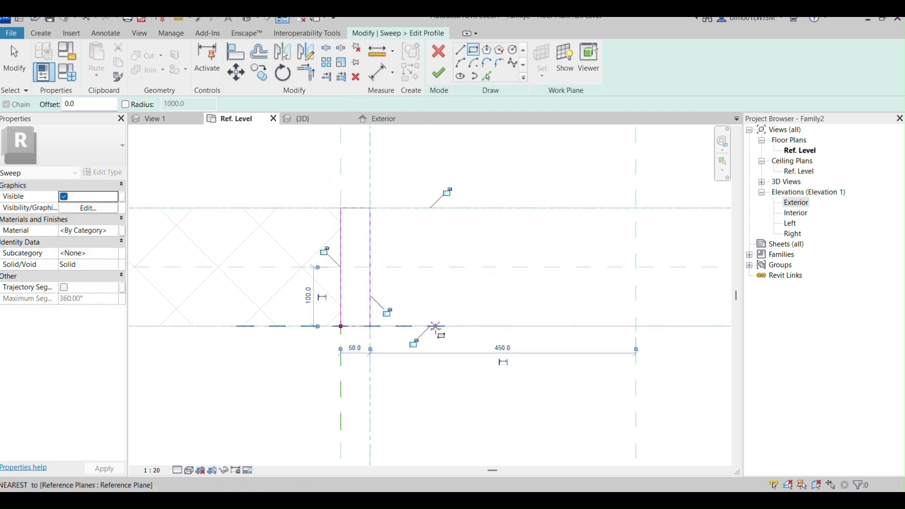
Lock the profile rectangle's edges to the adjacent reference planes and wall faces, and end the rectangle sketching.
{"action": "left_click", "coordinate": [448, 192]}
{"action": "left_click", "coordinate": [324, 252]}
{"action": "left_click", "coordinate": [416, 345]}
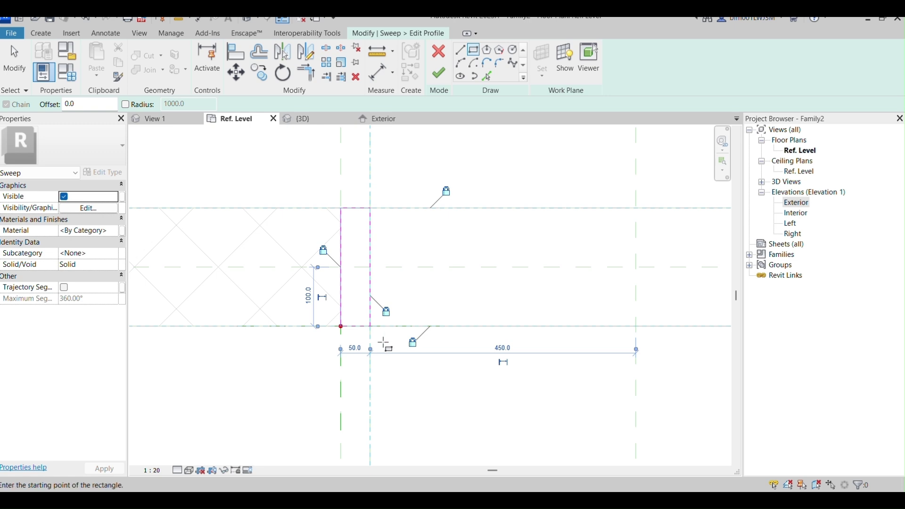
{"action": "key", "text": "Escape"}
{"action": "key", "text": "Escape"}
{"action": "scroll", "coordinate": [406, 321], "scroll_direction": "down", "scroll_amount": 3}
{"action": "scroll", "coordinate": [392, 300], "scroll_direction": "down", "scroll_amount": 4}
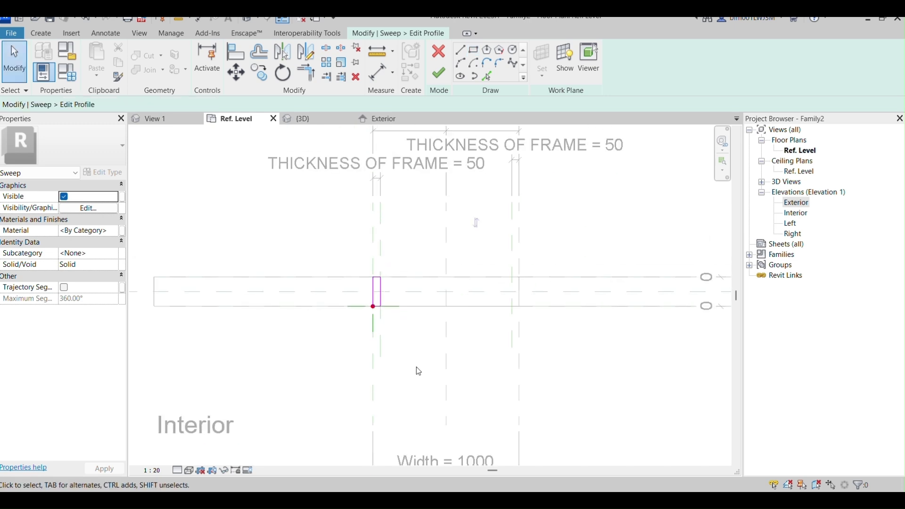
Finish the profile and the sweep to create the window frame, and view it in 3D.
{"action": "left_click", "coordinate": [446, 77]}
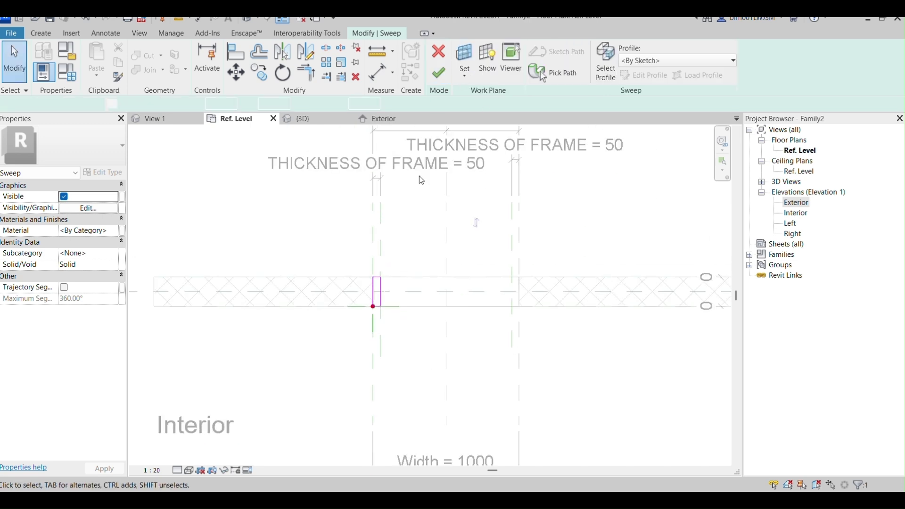
{"action": "left_click", "coordinate": [440, 73]}
{"action": "left_click", "coordinate": [306, 118]}
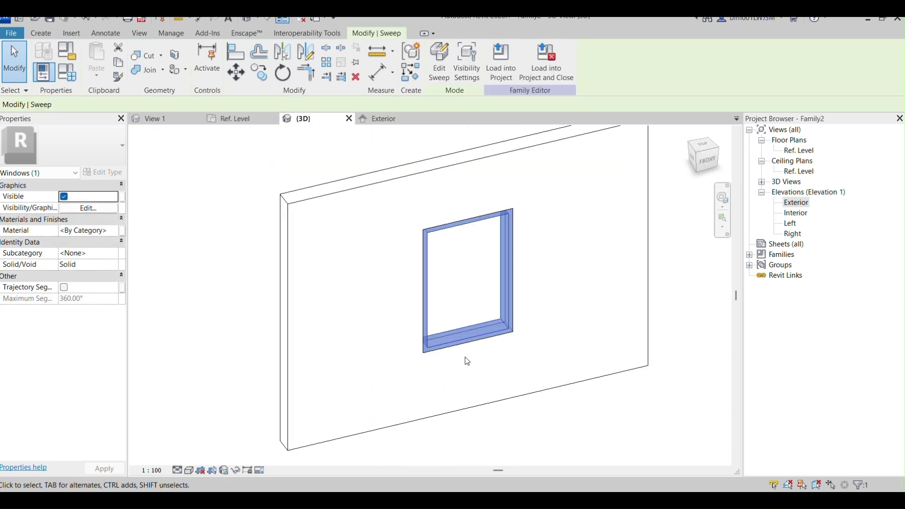
{"action": "left_click", "coordinate": [530, 436]}
{"action": "middle_click_drag", "start_coordinate": [553, 428], "coordinate": [570, 366], "text": "shift"}
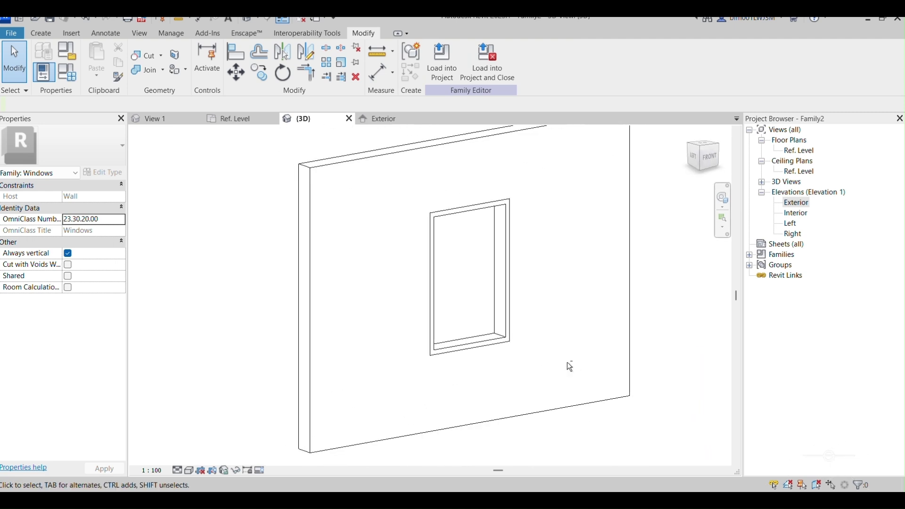
In the louver family, associate the glass blade extrusion's material with a new type parameter named MATERIAL OF GLASS.
{"action": "left_click", "coordinate": [171, 123]}
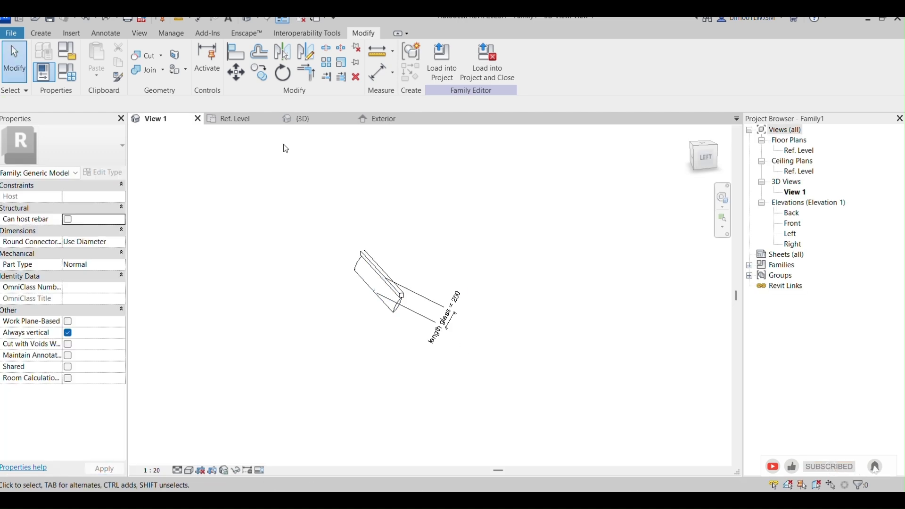
{"action": "left_click", "coordinate": [245, 122]}
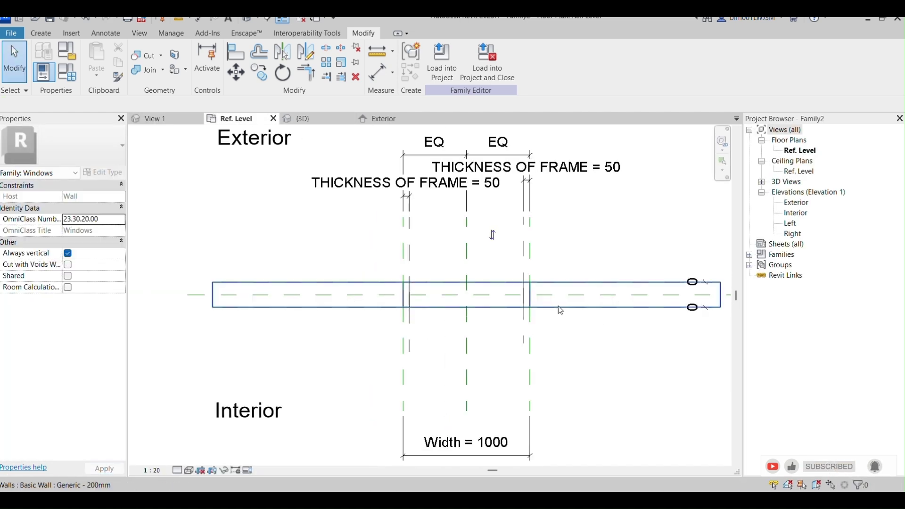
{"action": "left_click", "coordinate": [155, 118]}
{"action": "scroll", "coordinate": [392, 313], "scroll_direction": "up", "scroll_amount": 2}
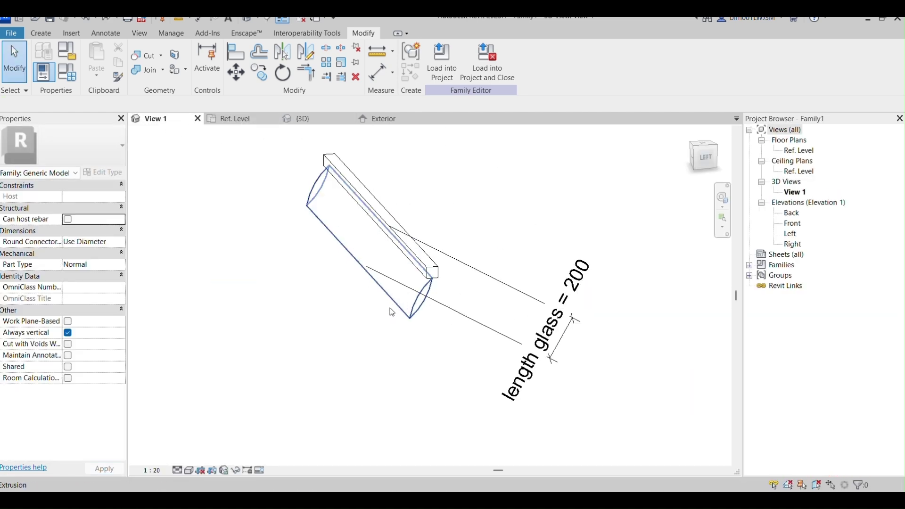
{"action": "left_click", "coordinate": [394, 306]}
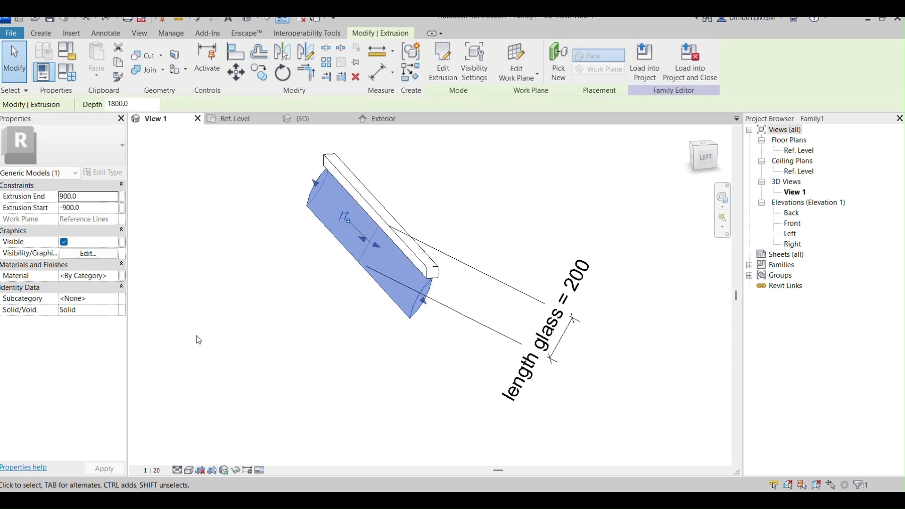
{"action": "left_click", "coordinate": [122, 276]}
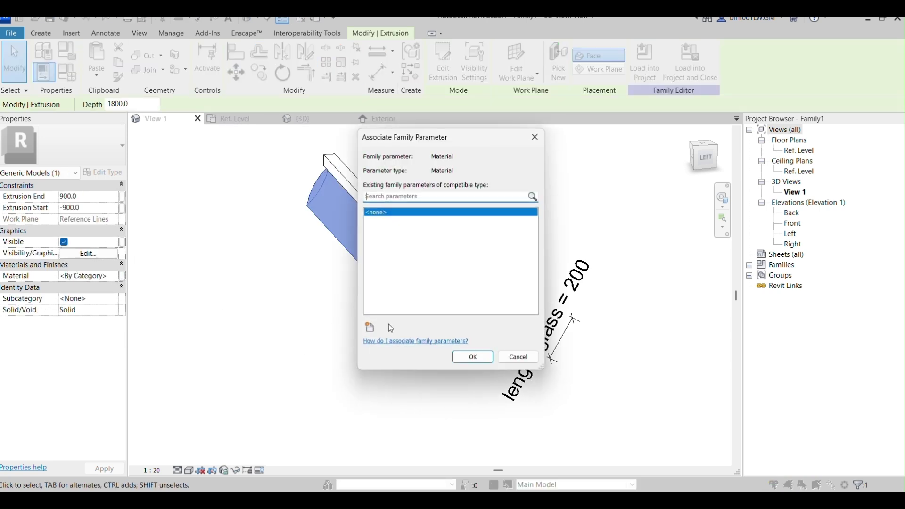
{"action": "left_click", "coordinate": [370, 329]}
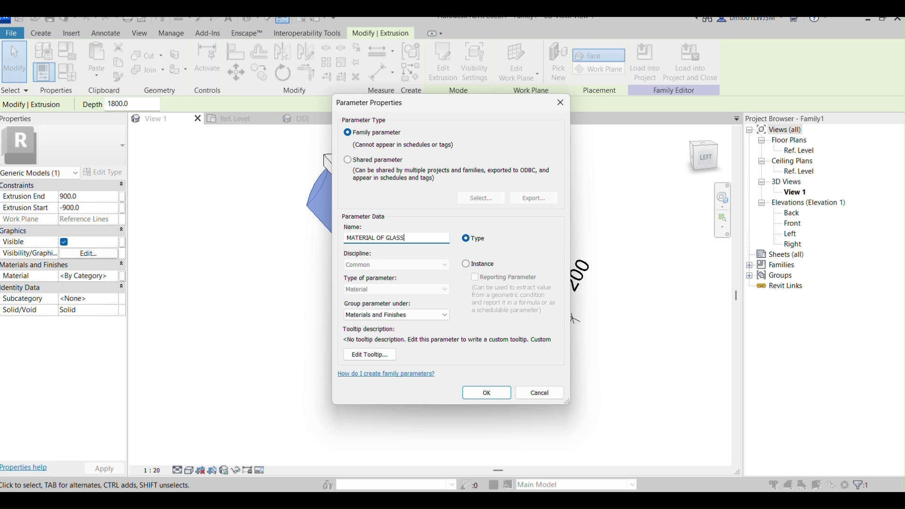
{"action": "left_click", "coordinate": [487, 392]}
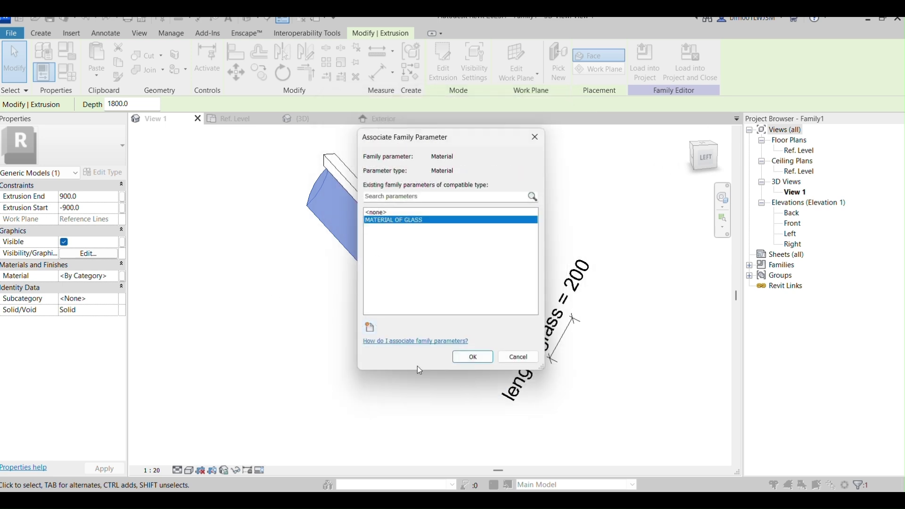
{"action": "left_click", "coordinate": [472, 357]}
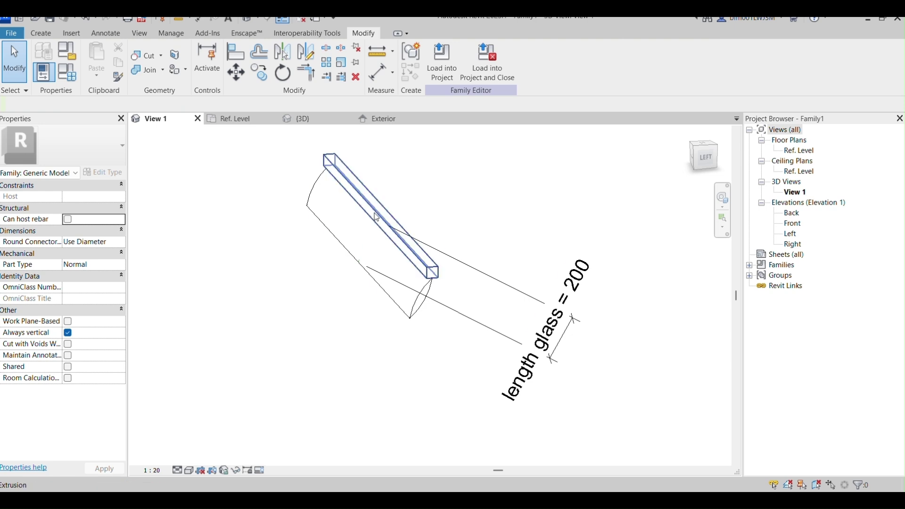
Associate the louver's square bar extrusion's material with a new type parameter named MATERIAL OF FRAME.
{"action": "left_click", "coordinate": [382, 214]}
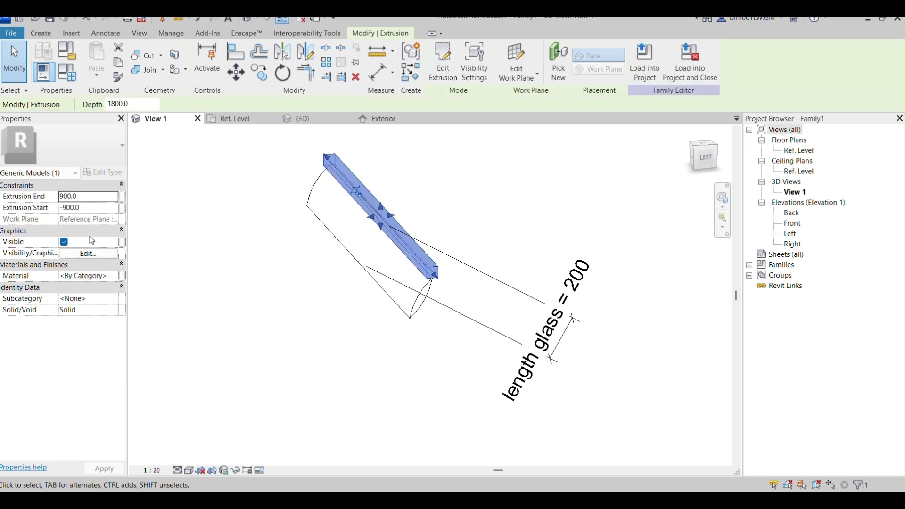
{"action": "left_click", "coordinate": [122, 276]}
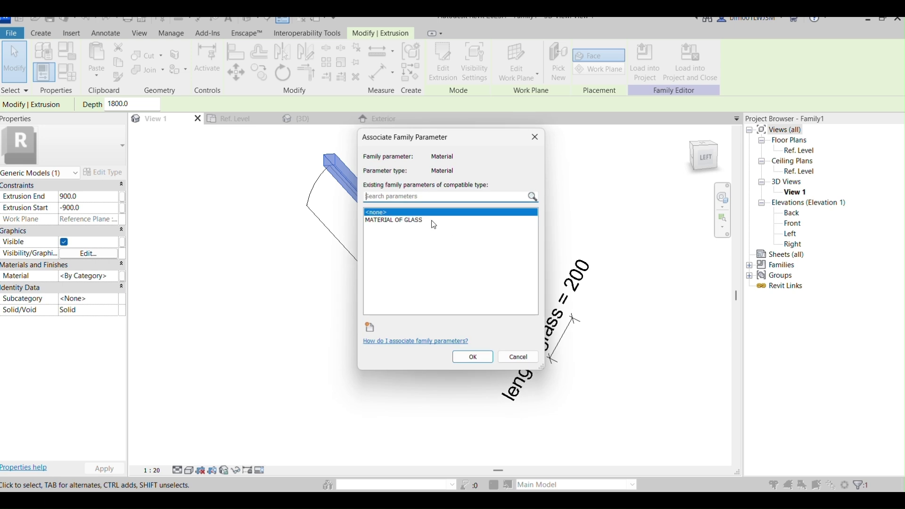
{"action": "left_click", "coordinate": [371, 330]}
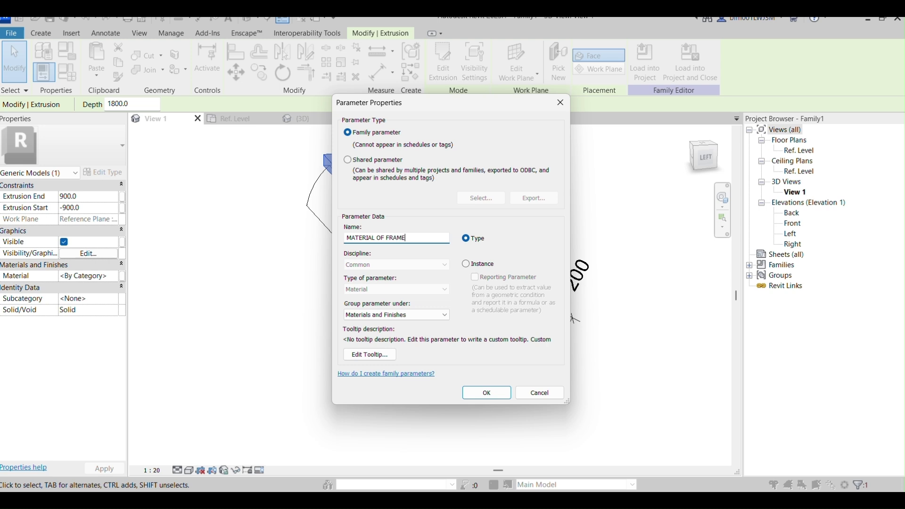
{"action": "left_click", "coordinate": [486, 393]}
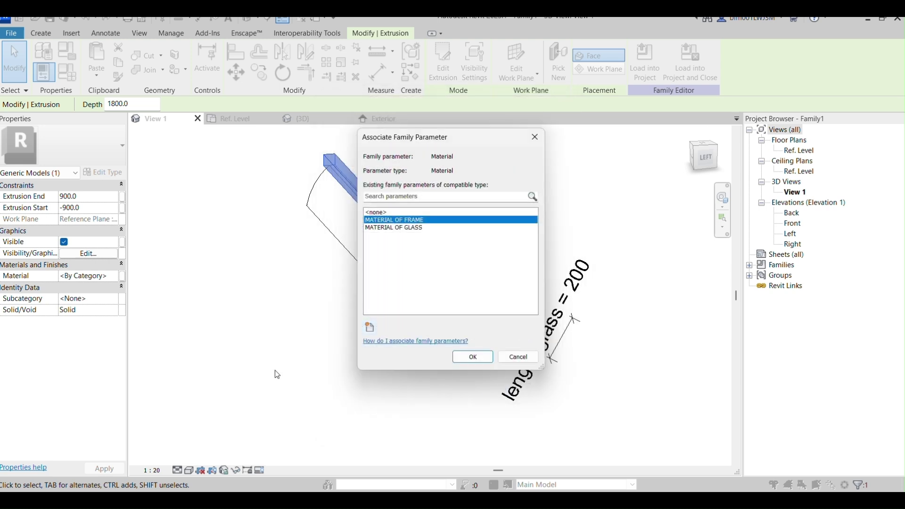
{"action": "left_click", "coordinate": [472, 357]}
{"action": "key", "text": "Escape"}
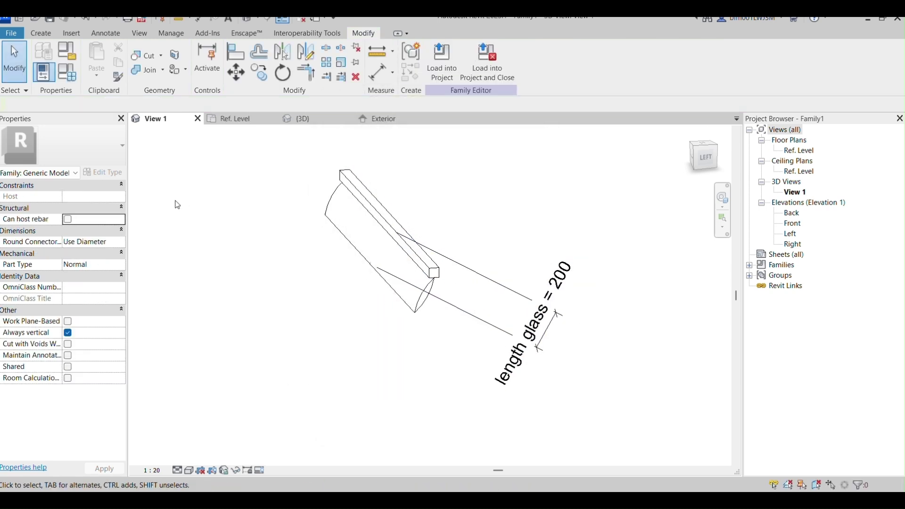
Load the louver family into the window family and place one instance on the interior side of the wall in the Ref. Level plan.
{"action": "left_click", "coordinate": [442, 63]}
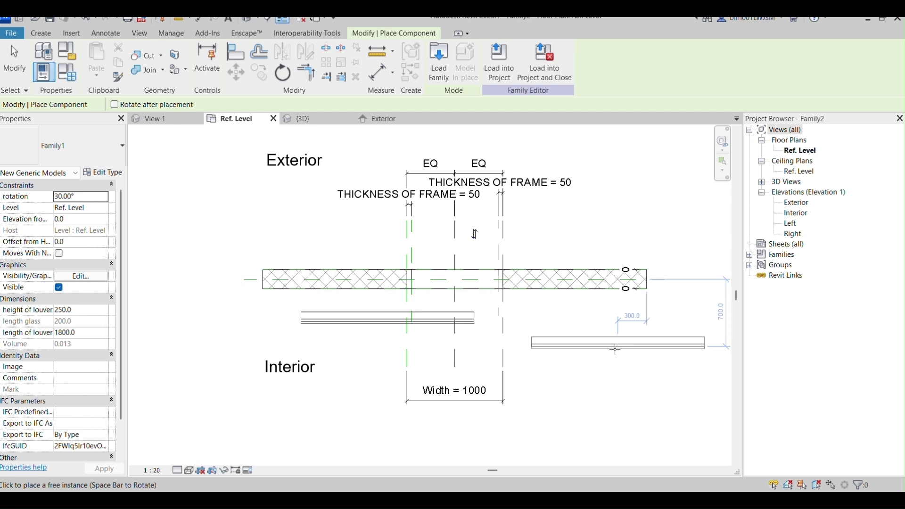
{"action": "key", "text": "Escape"}
{"action": "scroll", "coordinate": [491, 328], "scroll_direction": "up", "scroll_amount": 3}
{"action": "middle_click_drag", "start_coordinate": [476, 388], "coordinate": [482, 386]}
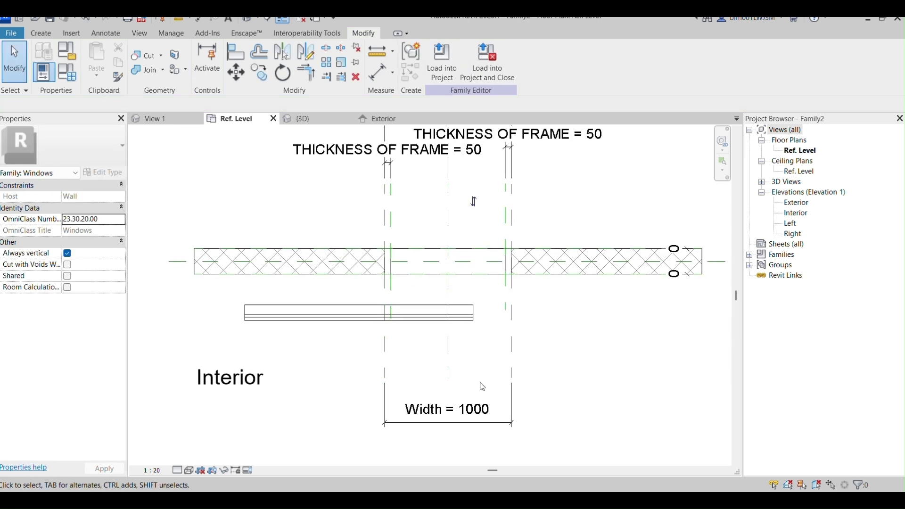
Start the Align command in the Ref. Level plan for positioning the placed louver.
{"action": "left_click", "coordinate": [236, 52]}
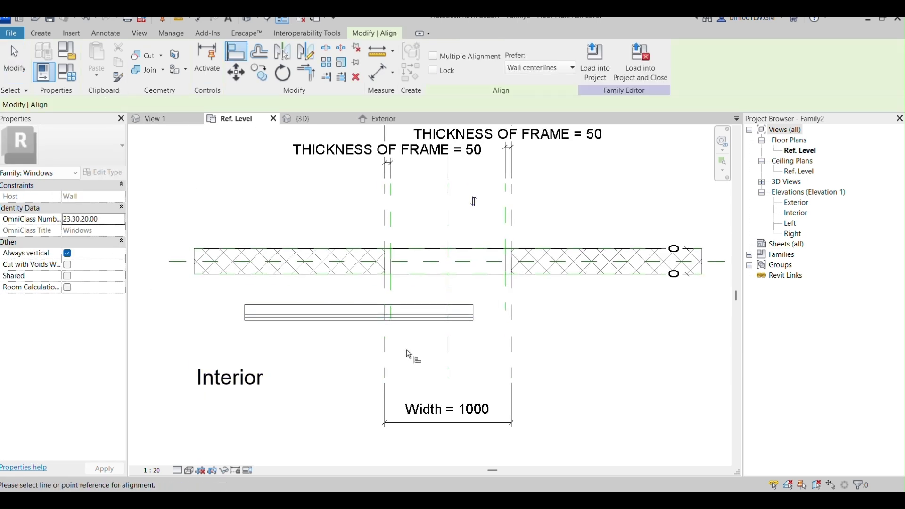